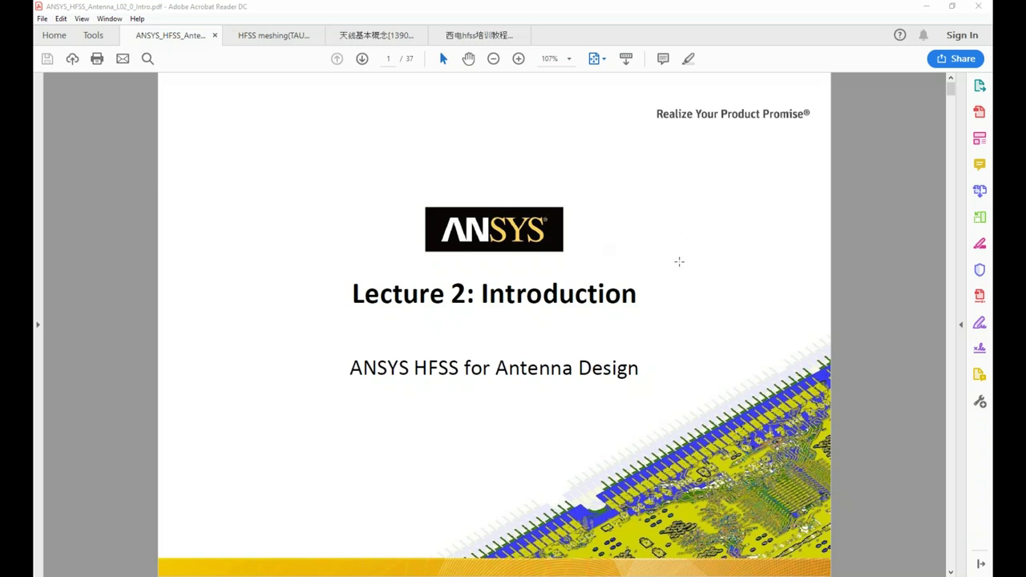
Scroll to page 2, the 'Multiple Advanced Techniques' HFSS applications slide
scroll(821, 239, down, 1)
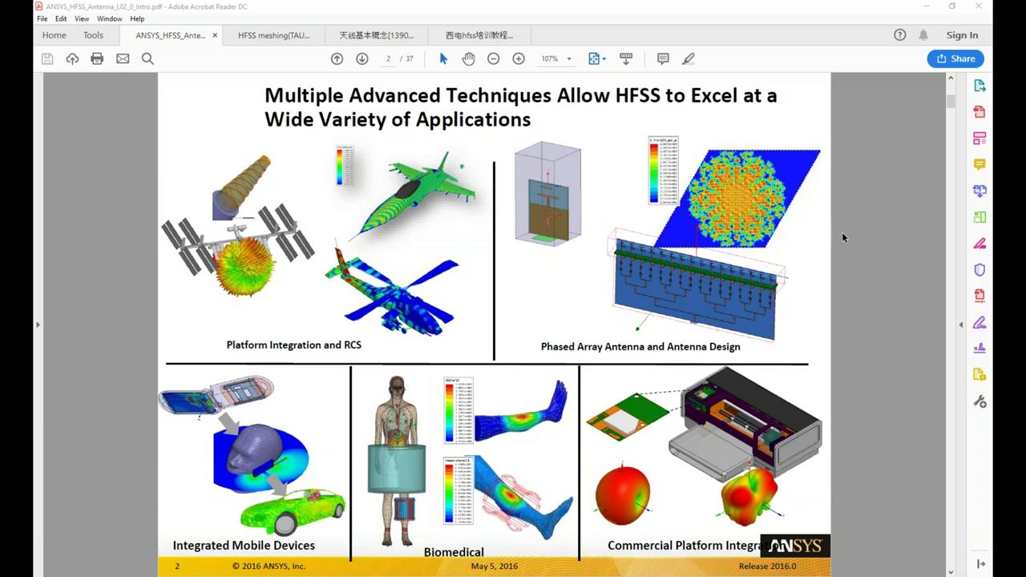
Go to page 3, 'HFSS: Simulation Technologies', and dismiss the Antenna Simulation webinar reminder
scroll(842, 233, down, 3)
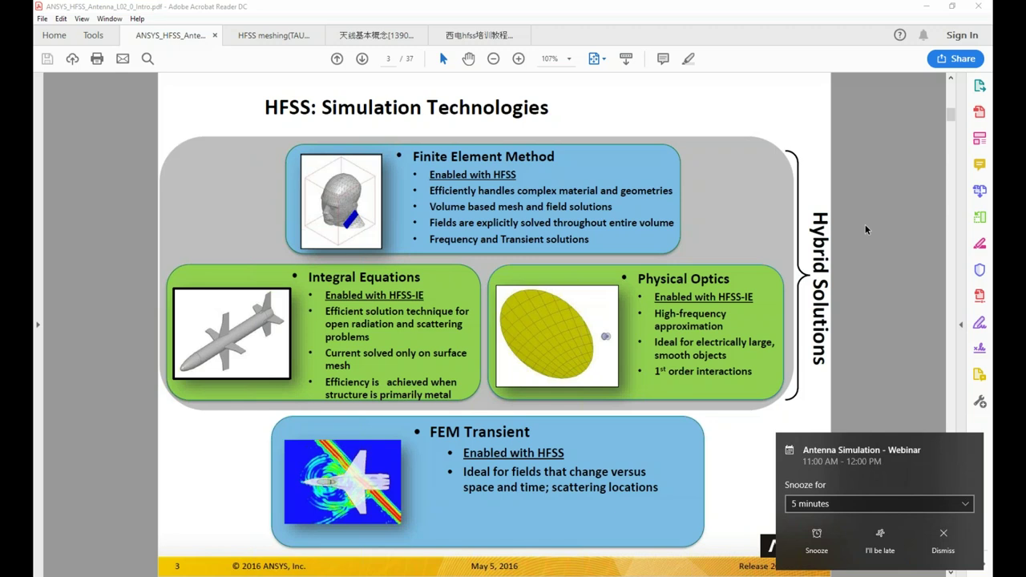
click(943, 539)
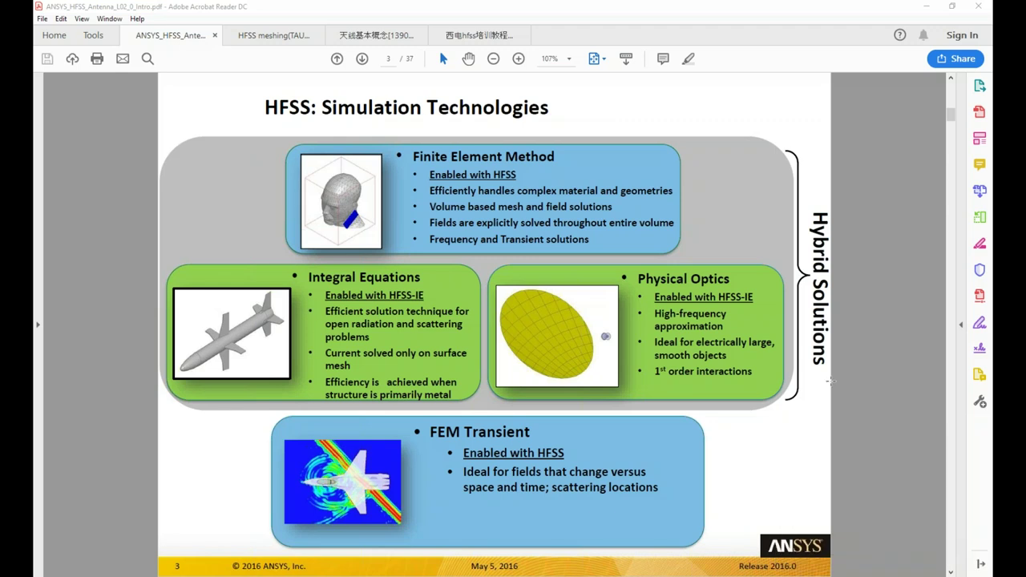
Page past page 4 to page 5, the 'HFSS-IE: Integral Equation Solver Introduction' slide
scroll(831, 382, down, 1)
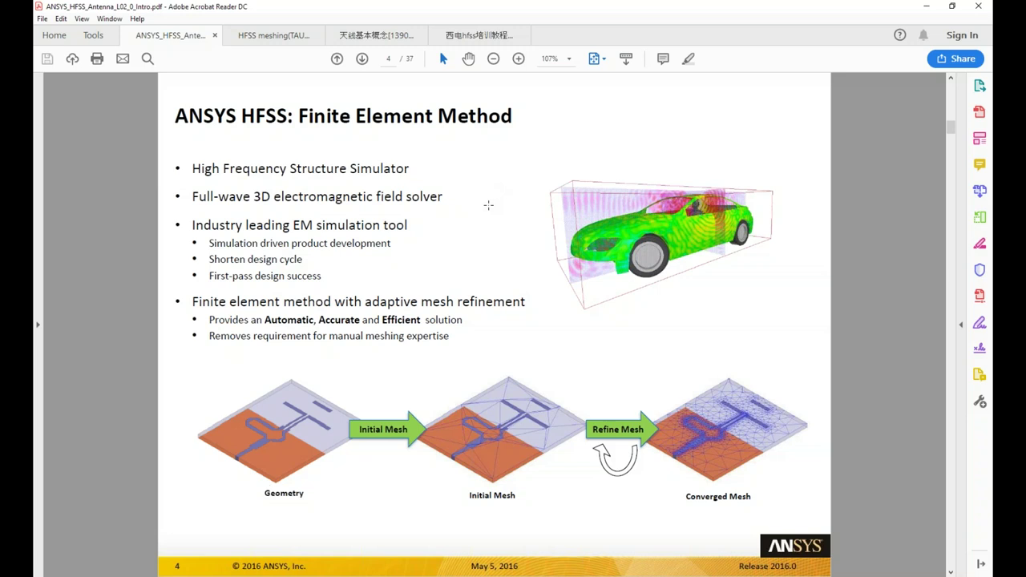
scroll(465, 183, down, 1)
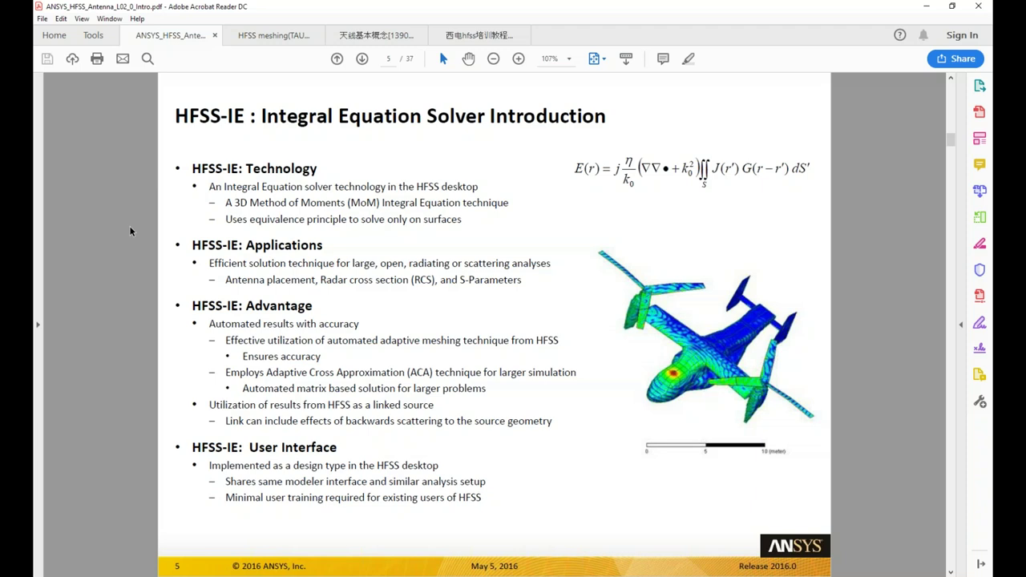
Page past page 6 to page 7, the 'HFSS – Overview of Solution Process' flowchart
scroll(129, 225, down, 3)
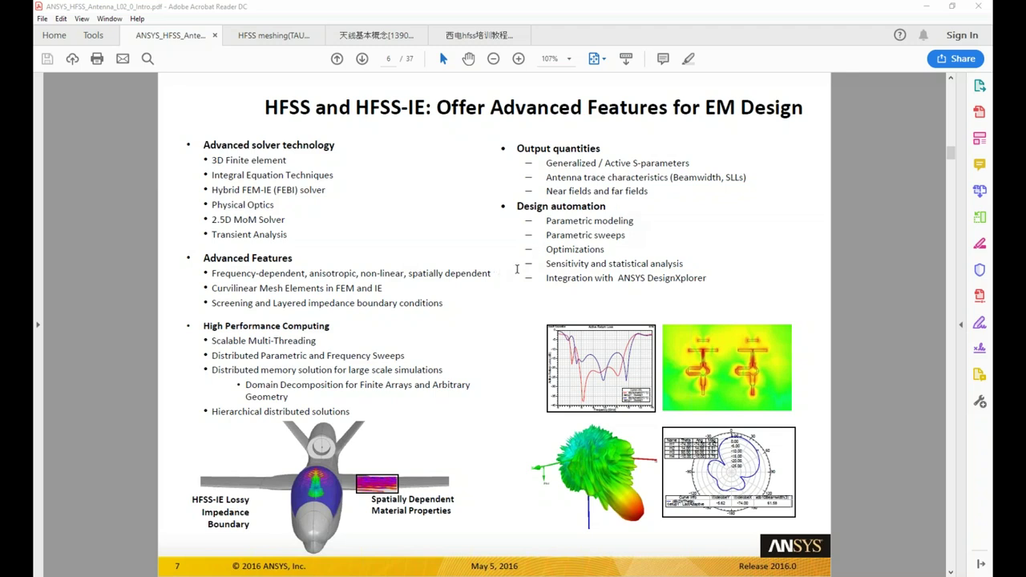
scroll(493, 245, down, 2)
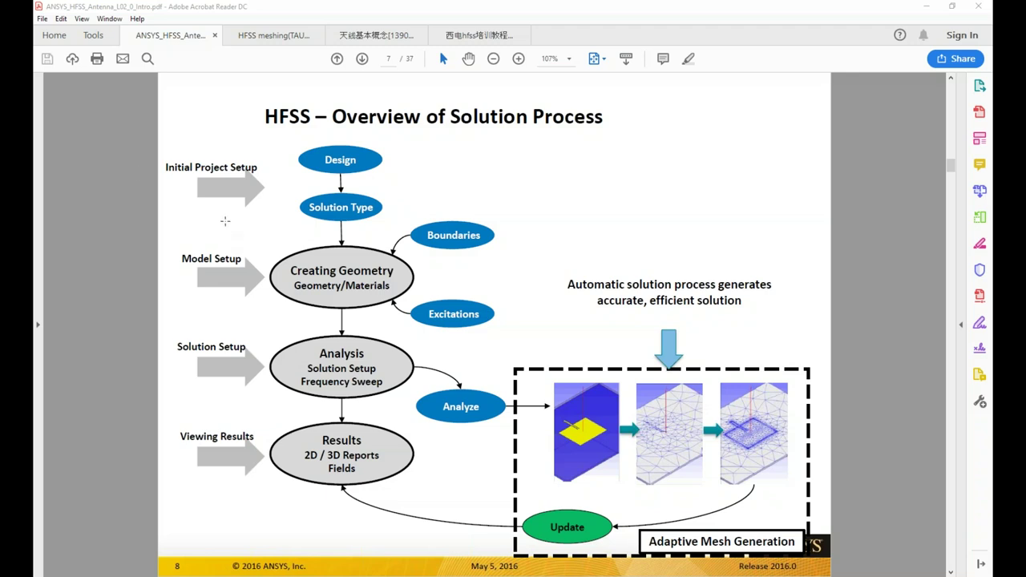
Scroll on to page 8, the 'HFSS – Automated solution process' adaptive mesh refinement slide
scroll(225, 207, down, 1)
Review page 8's convergence versus adaptive pass chart, scrolling up and back down
scroll(225, 206, up, 1)
scroll(100, 147, down, 1)
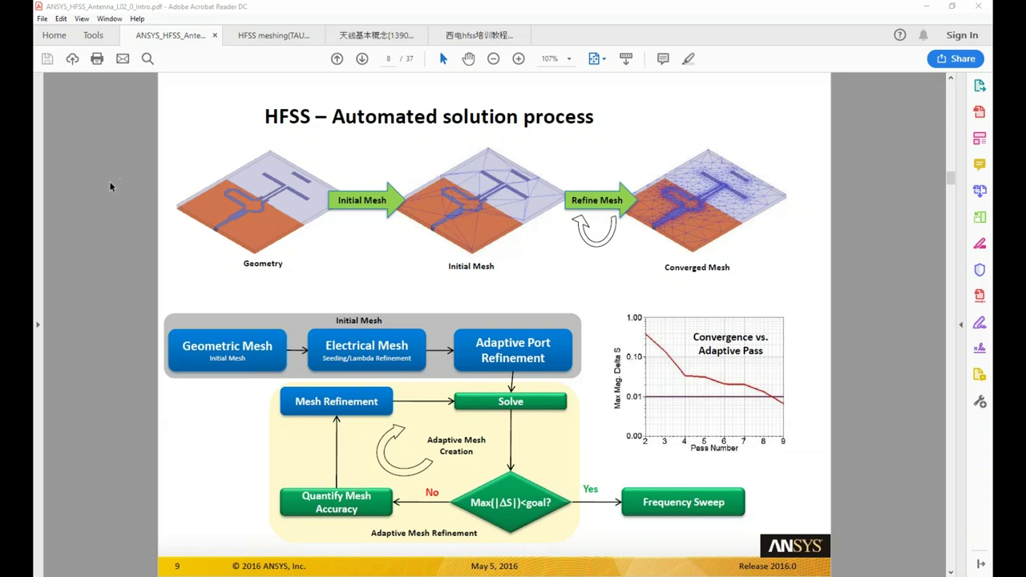
Page through page 9, back to 8, then forward to page 10, 'Half Wave Dipole Example'
scroll(155, 180, down, 1)
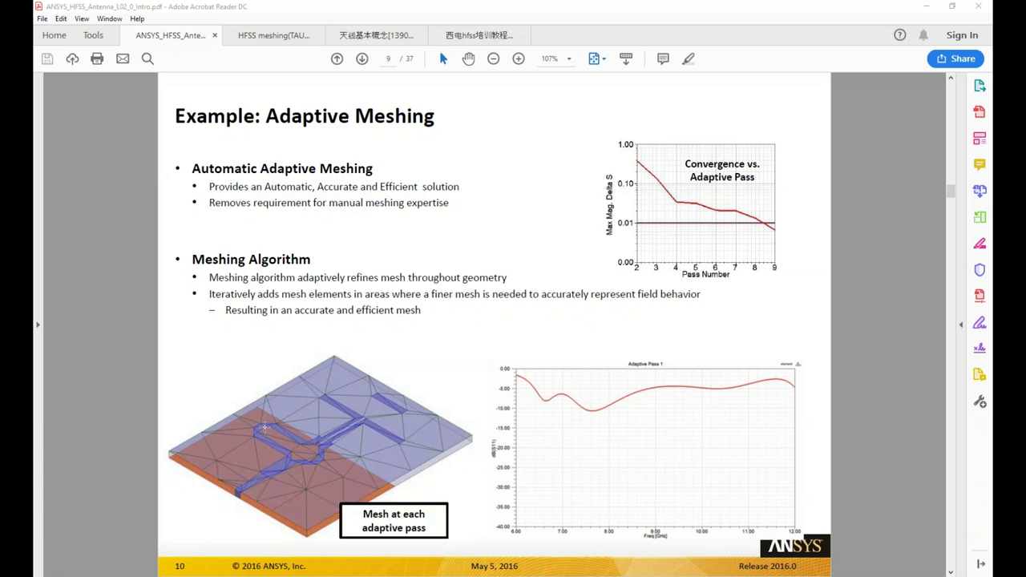
scroll(373, 439, up, 1)
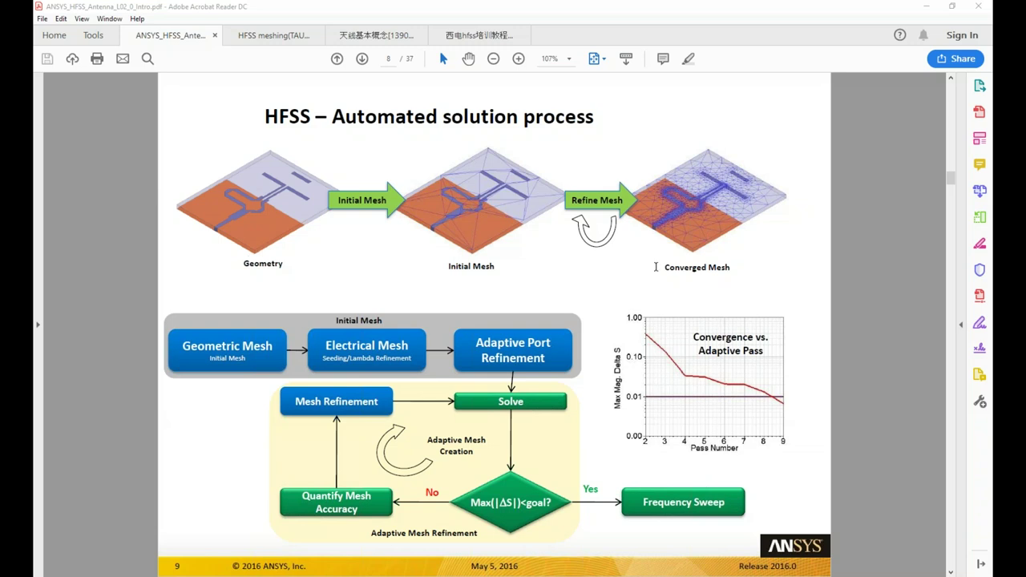
scroll(521, 356, down, 2)
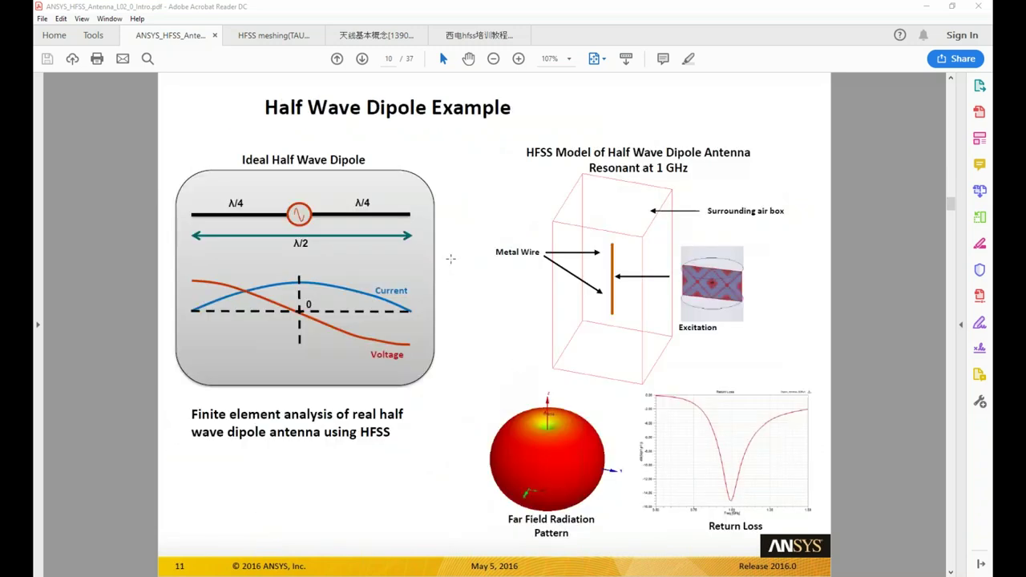
scroll(451, 257, down, 1)
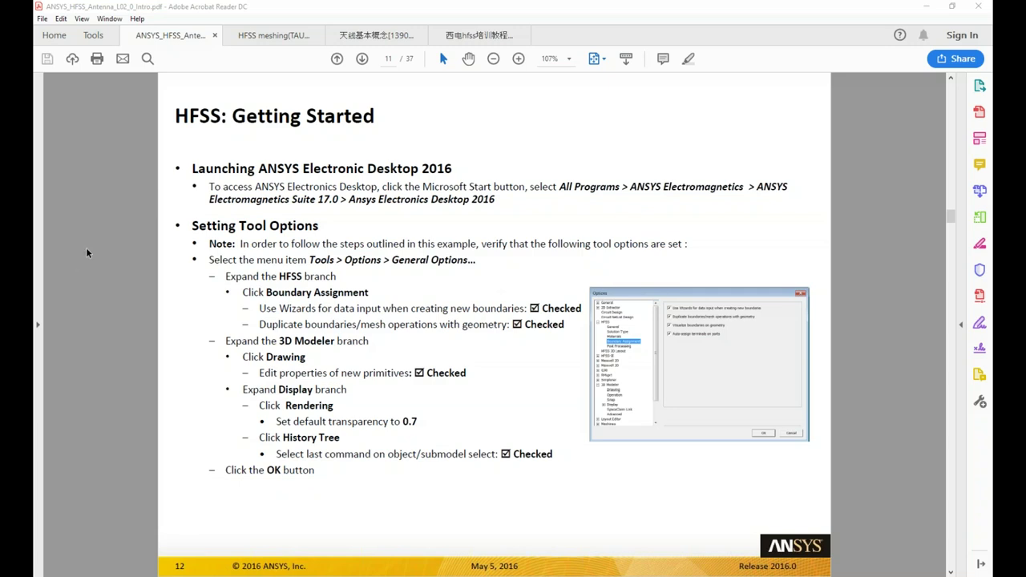
Scroll past Getting Started to page 12, 'HFSS – Initial Project Setup'
scroll(86, 253, down, 1)
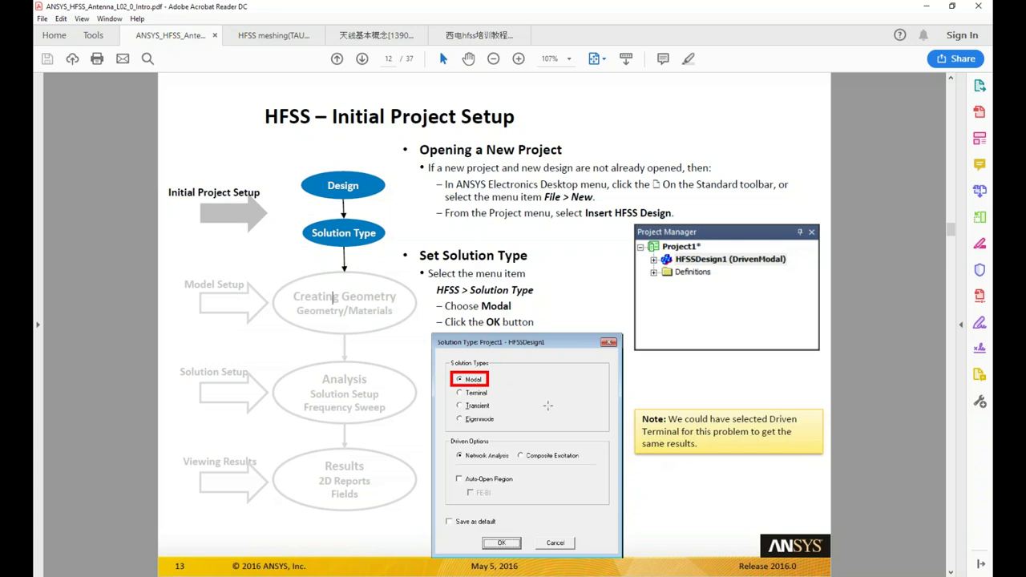
Scroll to page 13, the model setup slide on metal wire, air box and excitation
scroll(583, 403, down, 2)
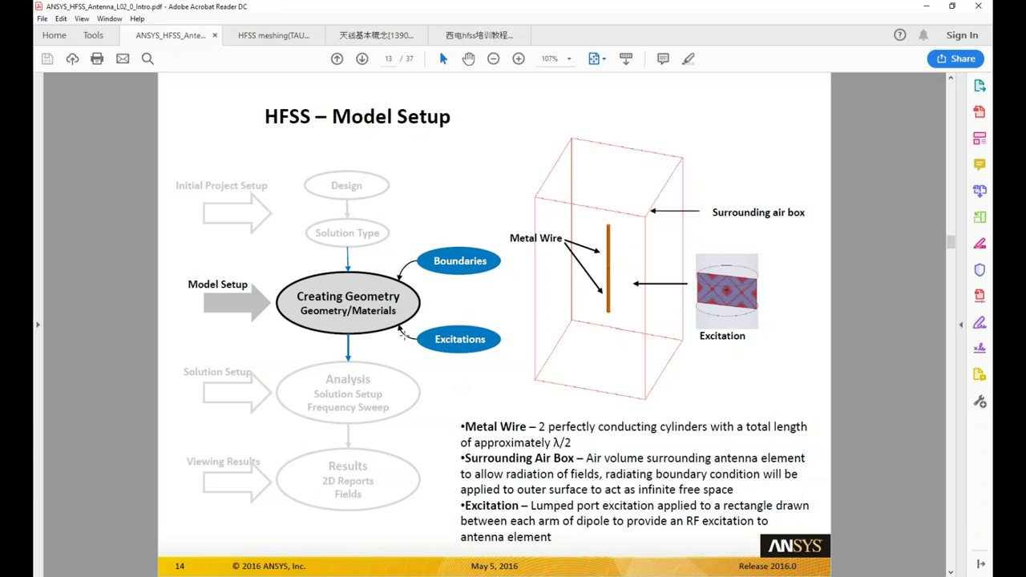
Scroll to page 14, 'Add Dipole Antenna Component' on inserting Dipole_Antenna_DM
scroll(206, 272, down, 1)
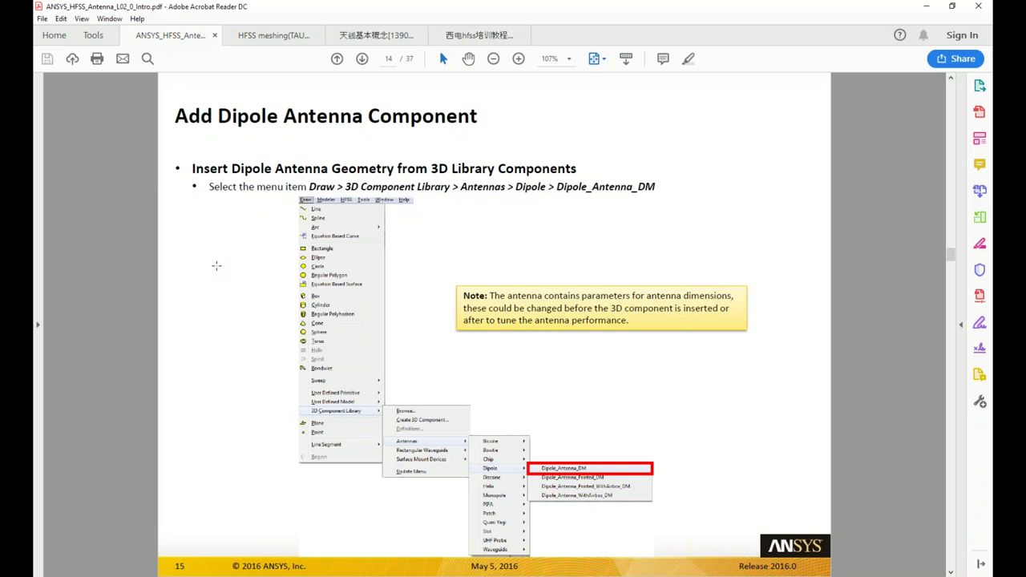
Page ahead in the tutorial PDF to page 16, the 3D Component: Model Review slide
key(Page_Down)
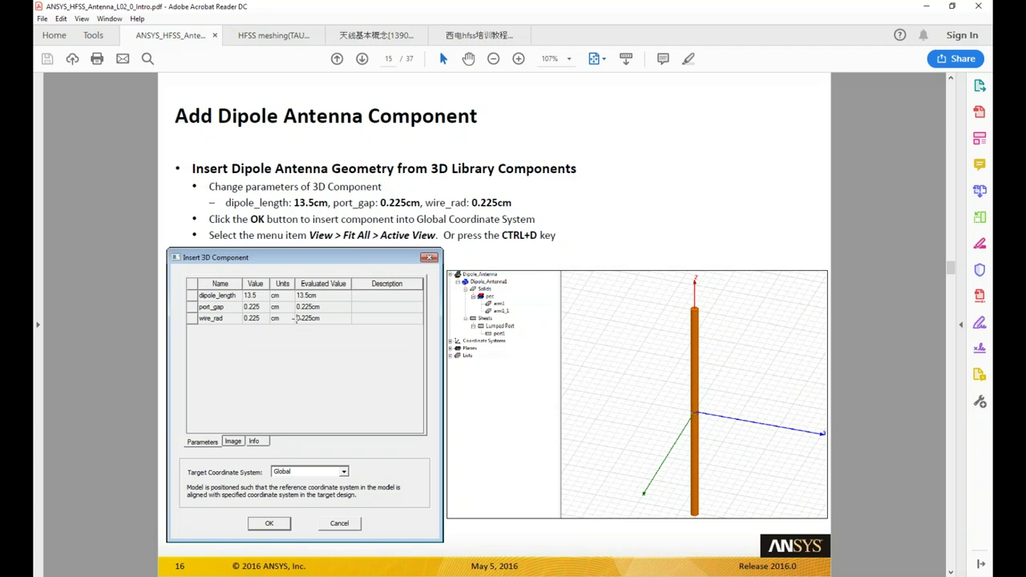
scroll(289, 319, down, 1)
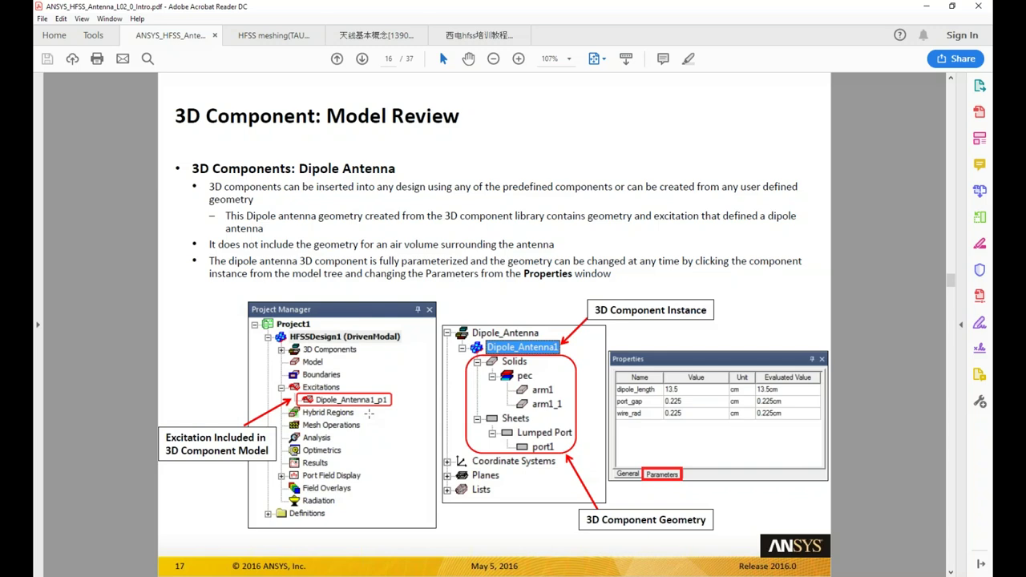
Scroll through the open region and radiation boundary slides to page 19, HFSS – Solution Process
scroll(249, 363, down, 2)
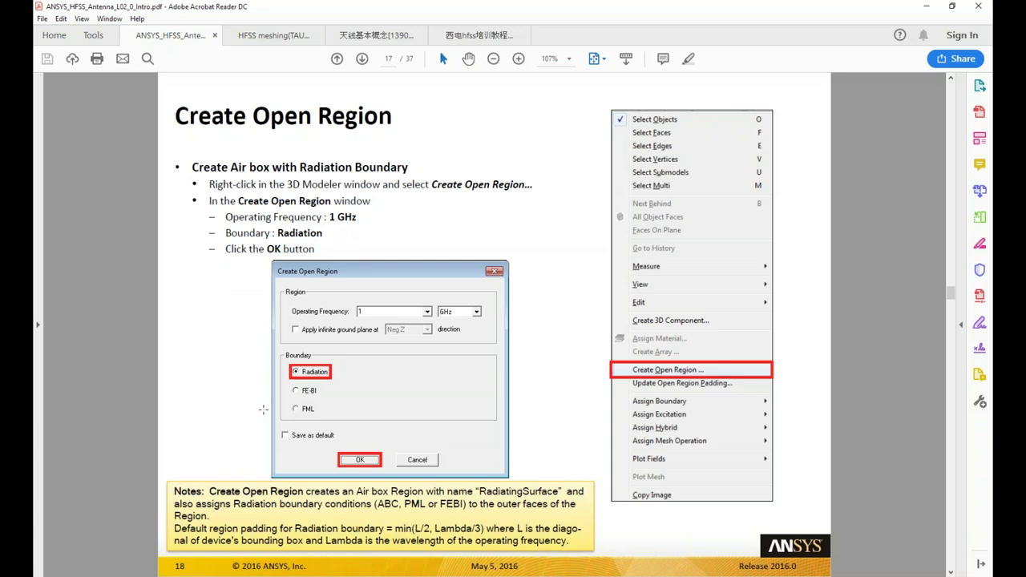
scroll(179, 255, down, 1)
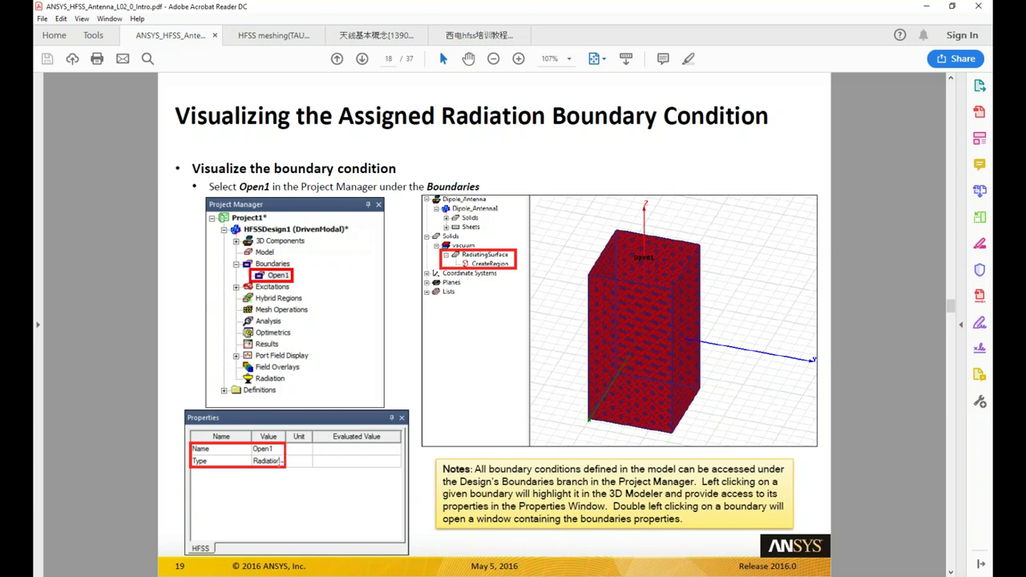
scroll(279, 463, up, 2)
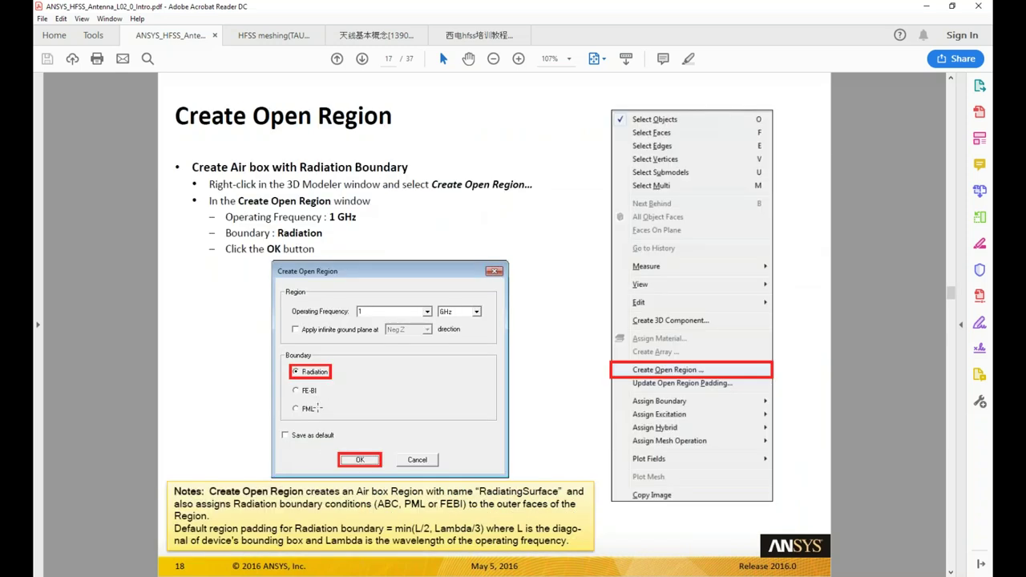
scroll(231, 392, down, 2)
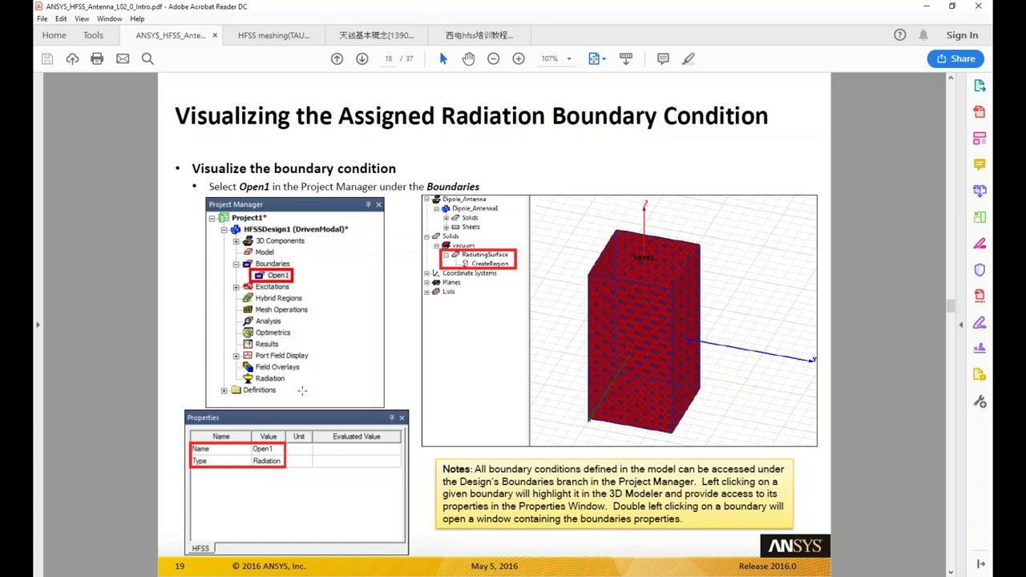
scroll(312, 361, down, 2)
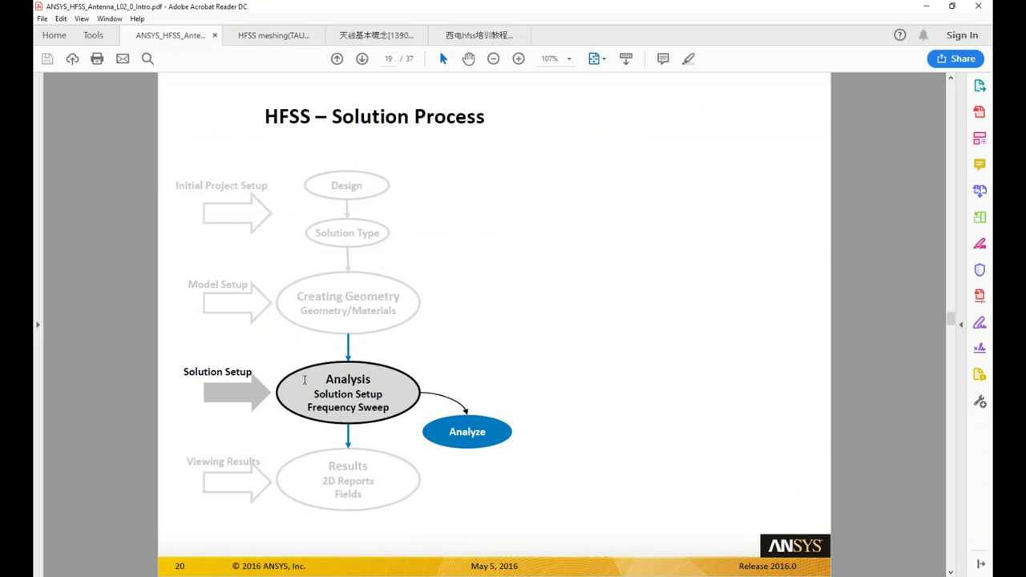
Scroll to page 20, the Analysis Setup slide listing 1 GHz, 6 passes and Delta S 0.02
scroll(306, 380, down, 2)
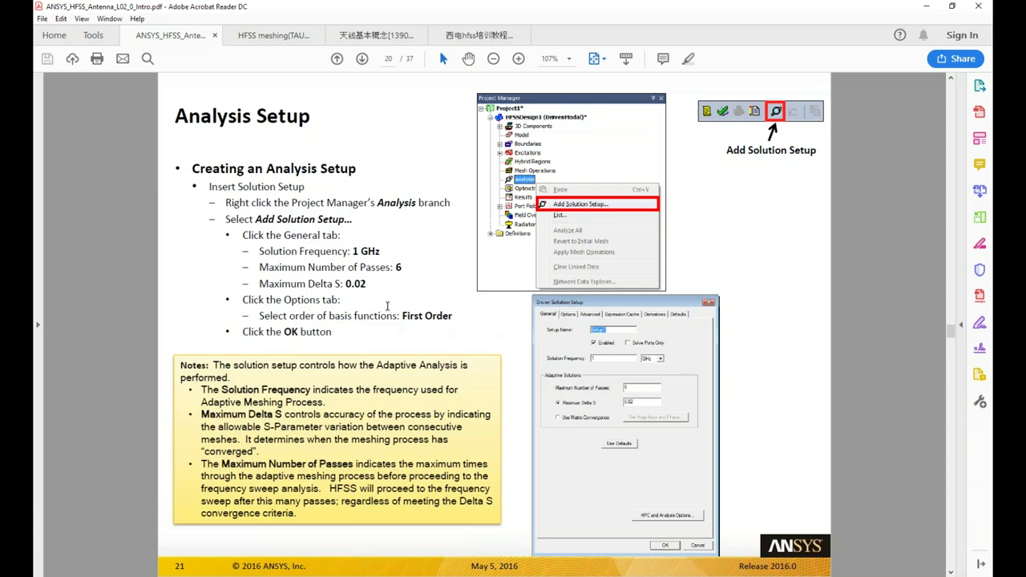
Scroll past the Adding a Frequency Sweep slide to page 22, the Analyze slide
scroll(373, 316, down, 2)
scroll(297, 280, up, 2)
scroll(308, 278, down, 2)
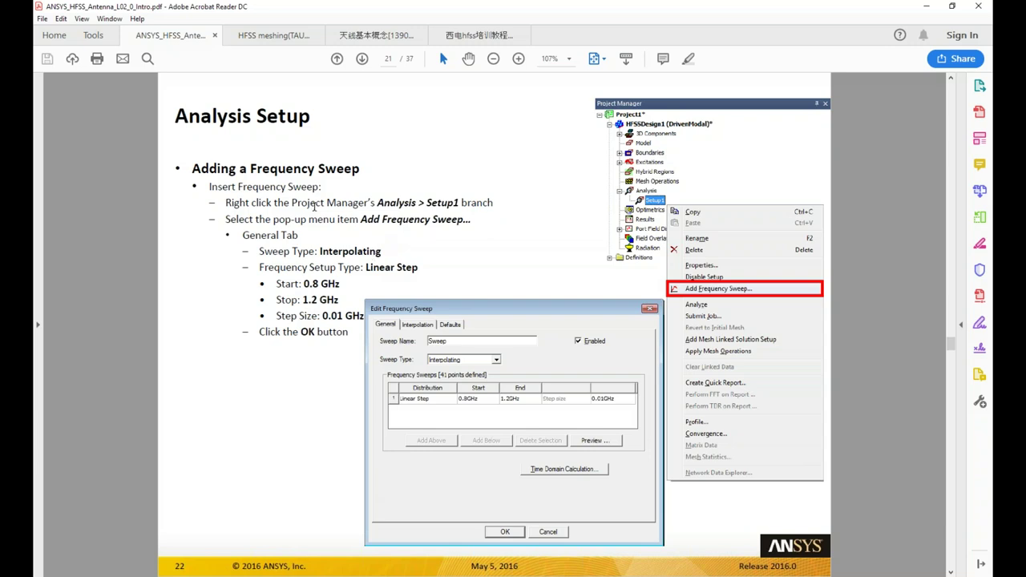
scroll(320, 233, down, 1)
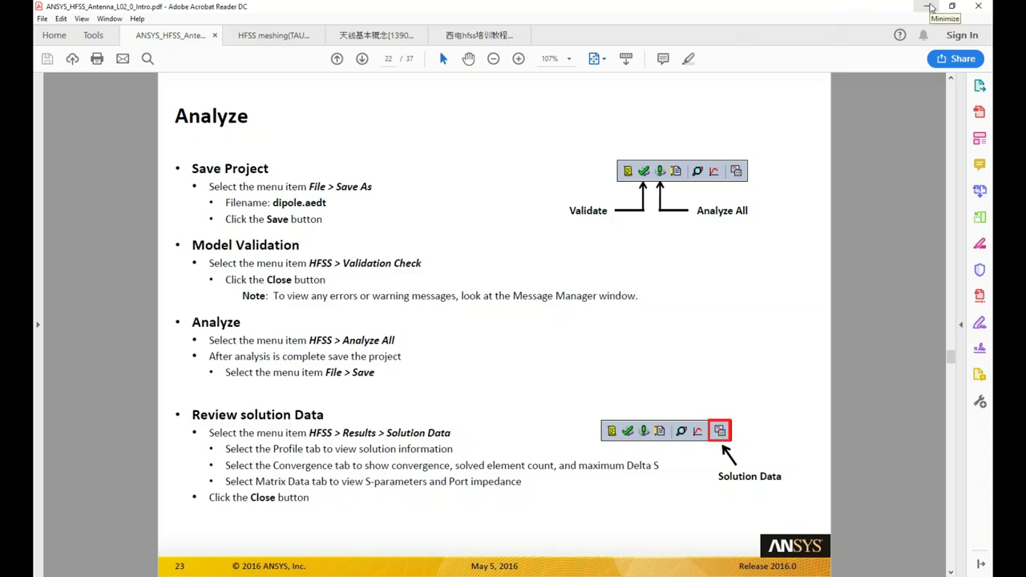
Bring up the Post_Proc_WS project and open 00_HFSSDesign1 in the modeler with a widened model tree
click(930, 6)
click(709, 85)
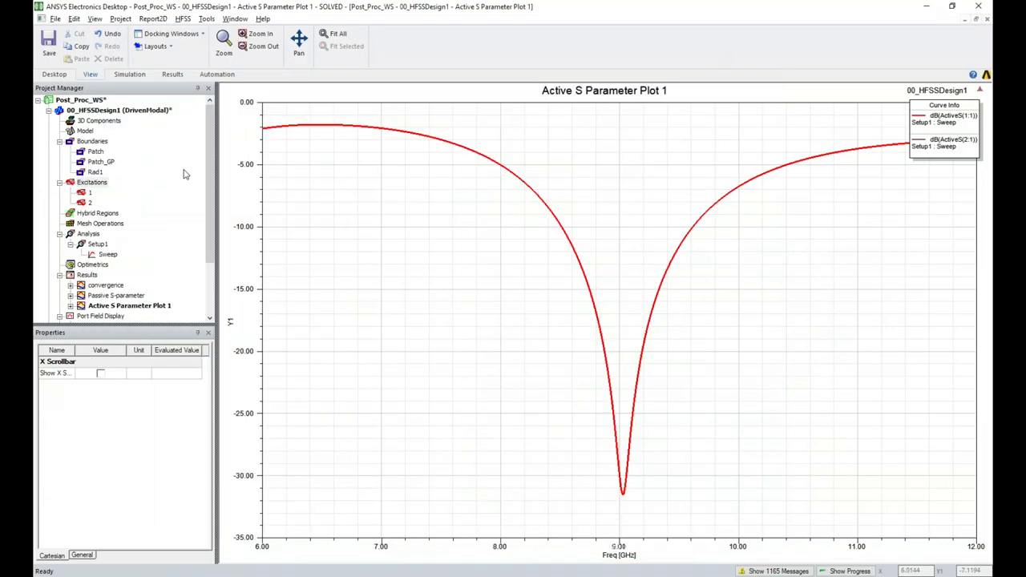
double_click(113, 110)
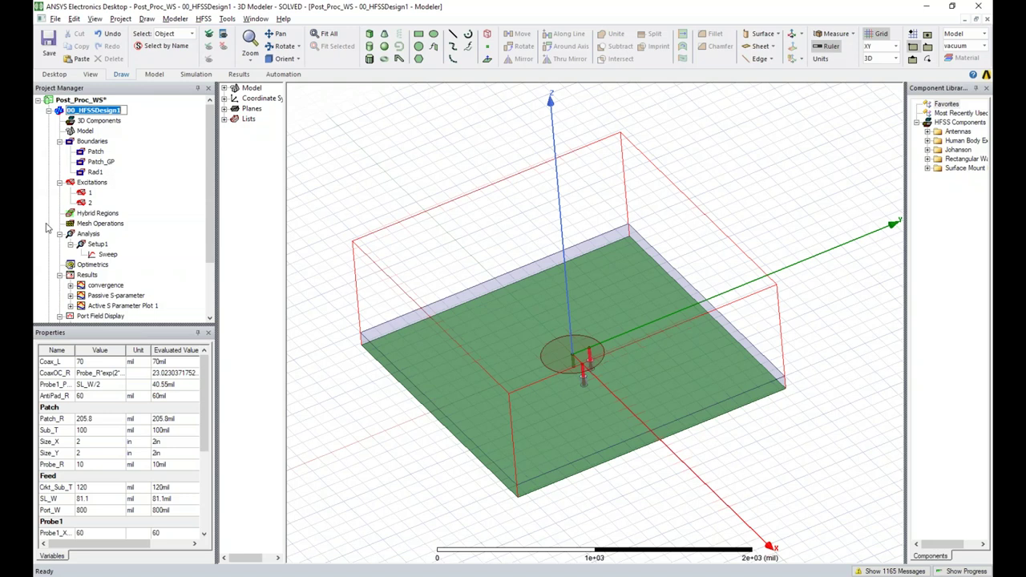
click(290, 157)
drag(284, 146, 328, 146)
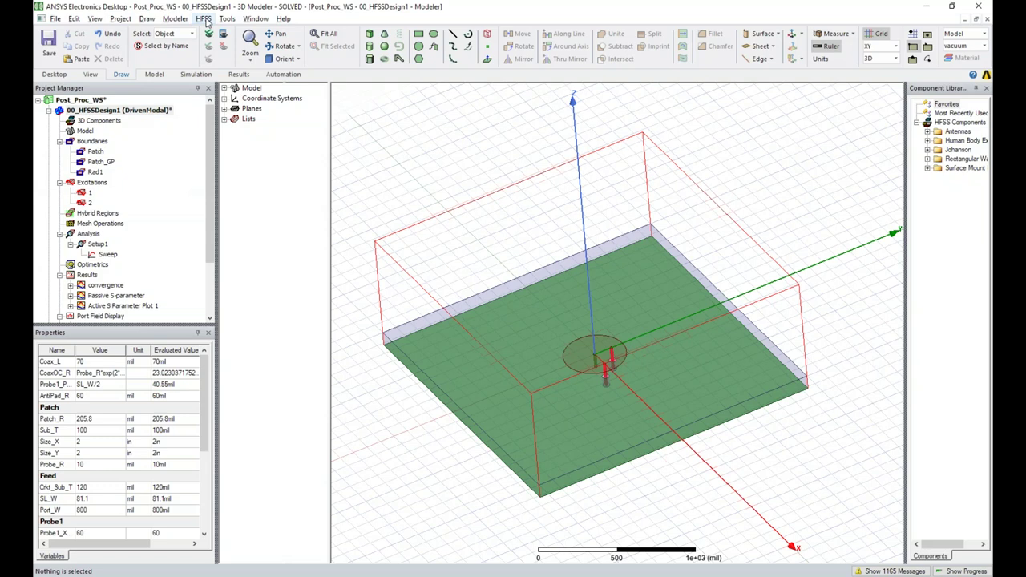
Review the HFSS Design Settings and confirm them with Enable material override left ticked
click(203, 19)
click(237, 153)
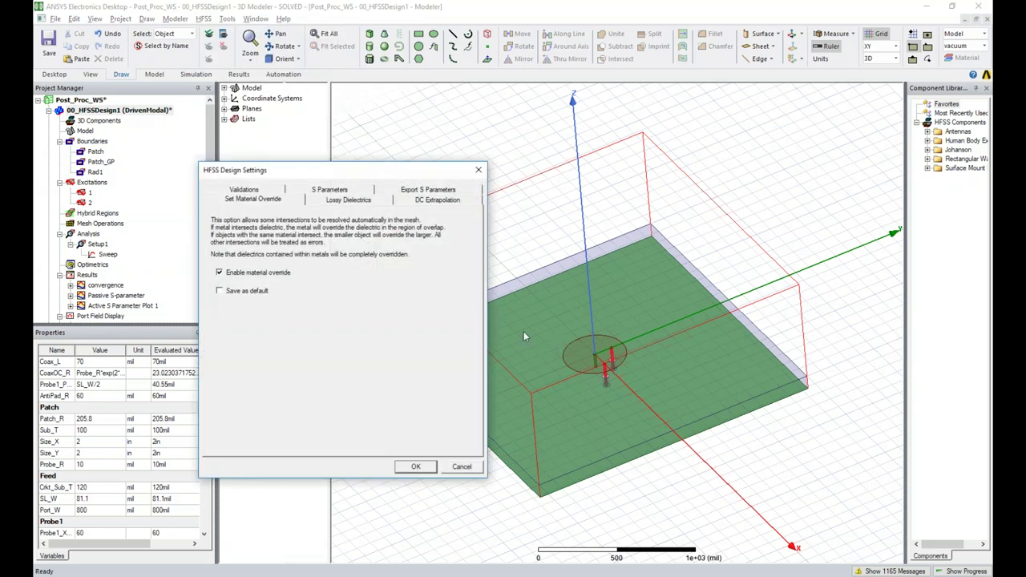
drag(346, 170, 419, 167)
click(551, 168)
click(205, 20)
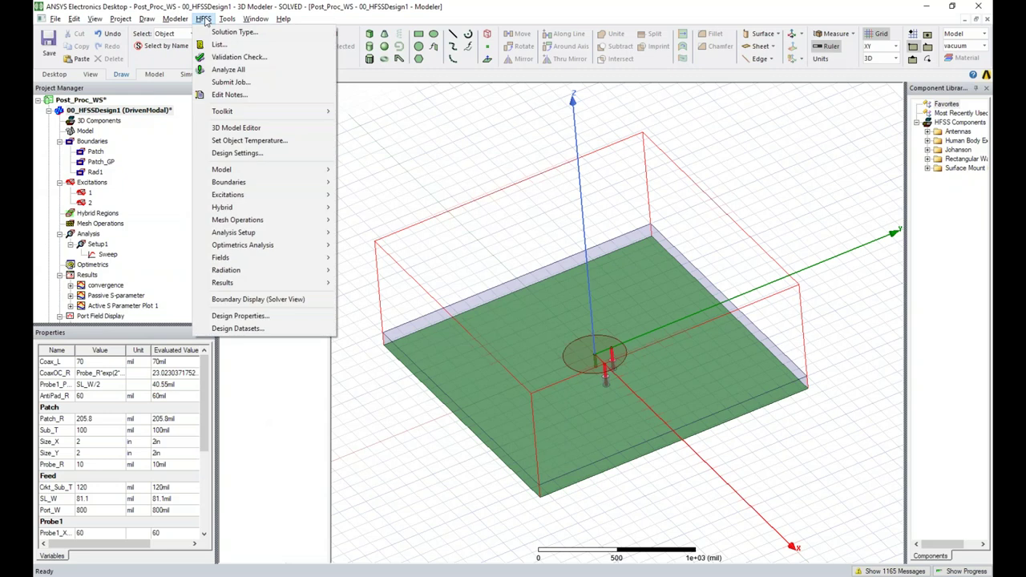
click(235, 154)
drag(355, 168, 342, 157)
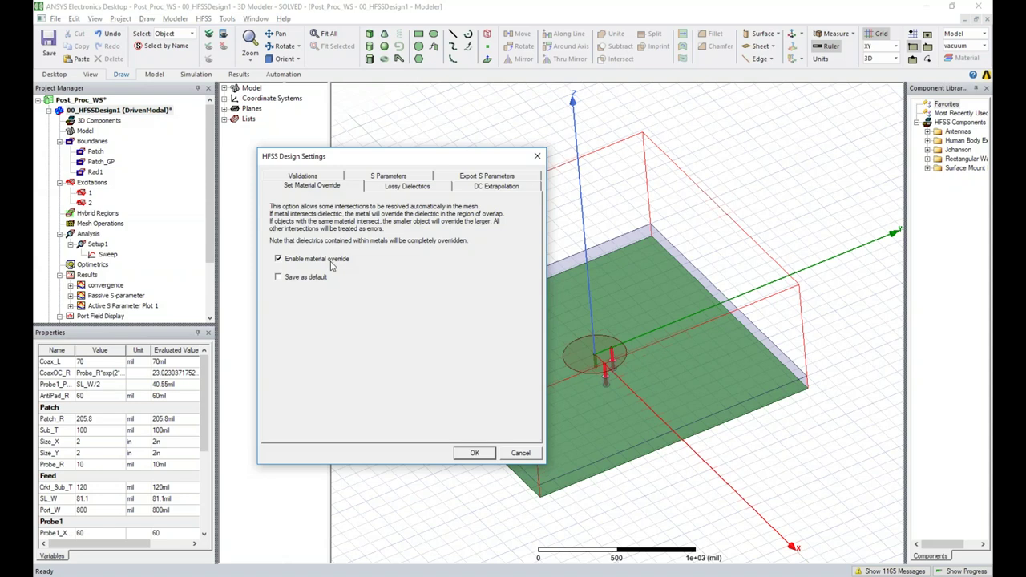
click(473, 454)
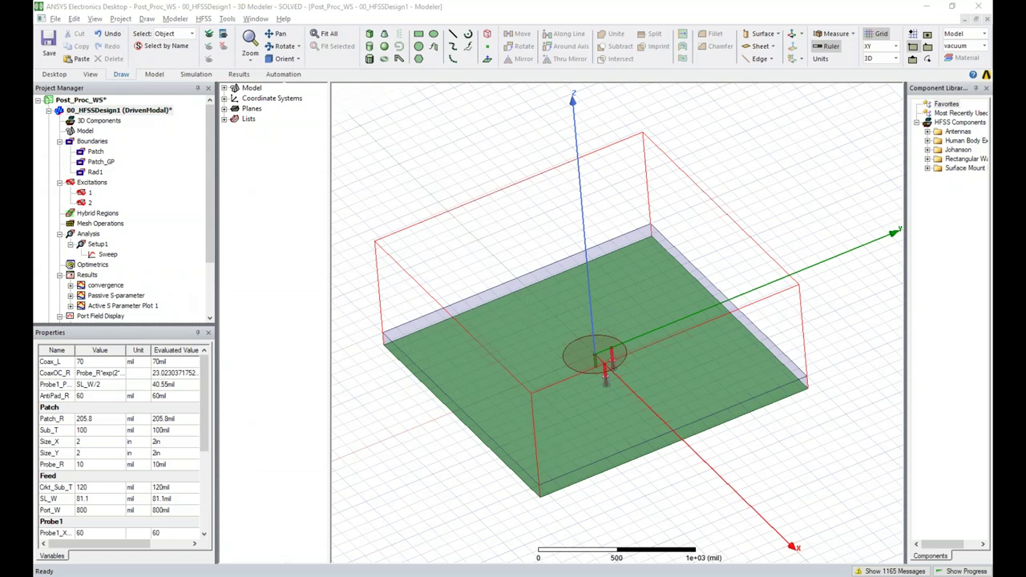
Deselect the model, scroll the project tree, and bring up the Results folder's context menu
click(542, 194)
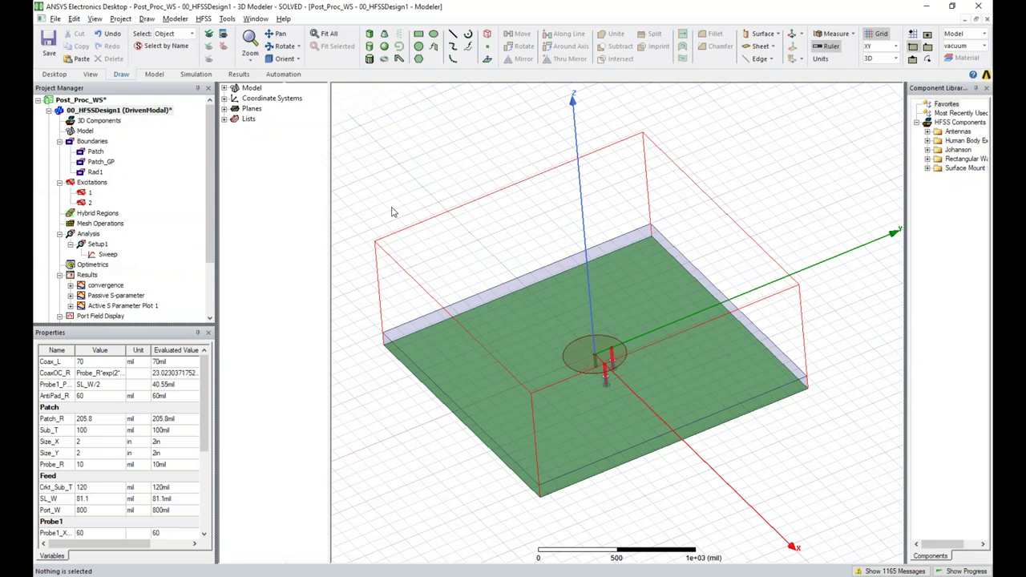
drag(211, 245, 215, 292)
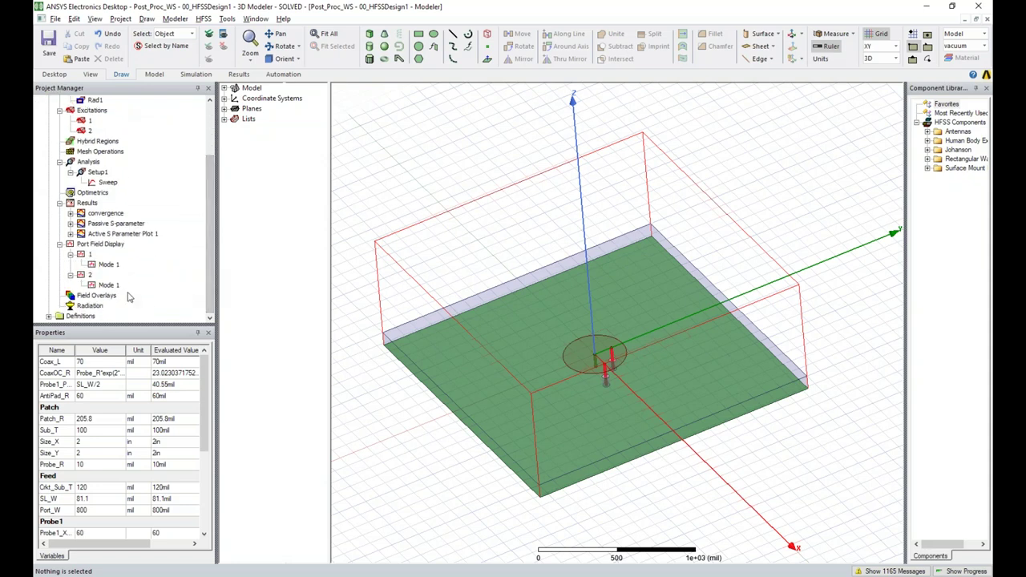
right_click(93, 207)
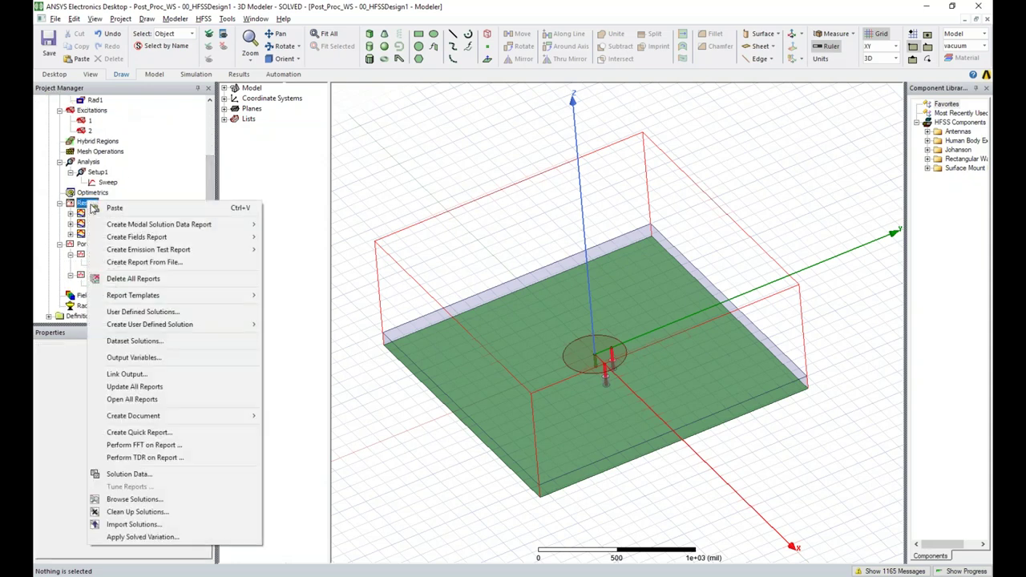
Open the Setup1 solution data and show its Profile log
click(156, 476)
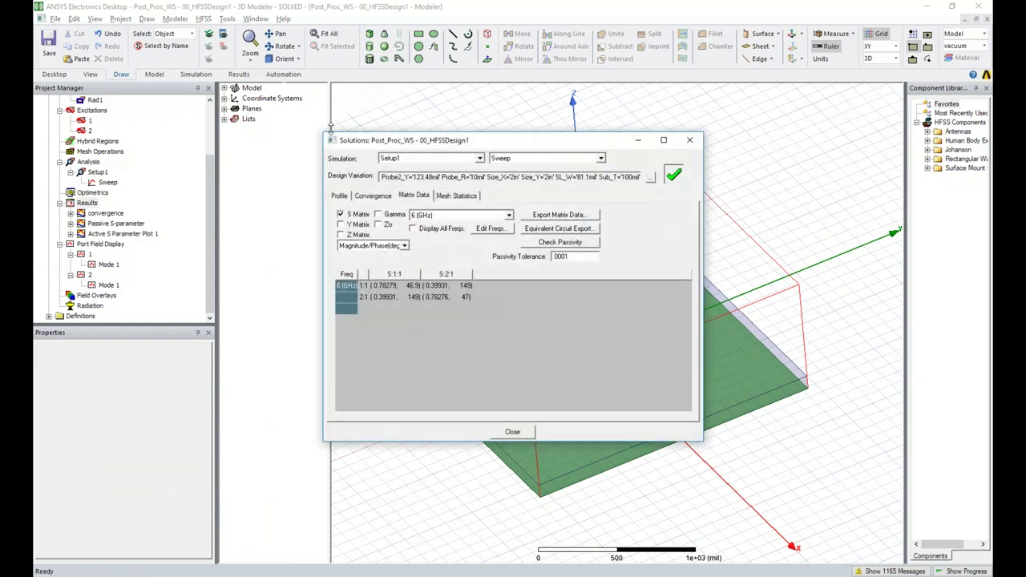
drag(307, 88, 378, 146)
click(284, 189)
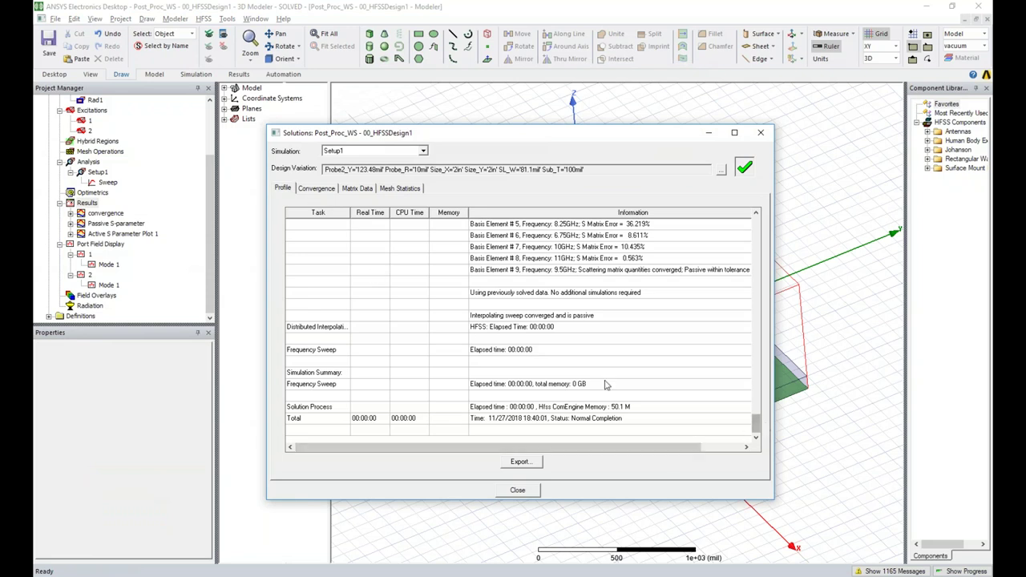
Scroll through the solve's profile log, dismiss the mail notification, and switch to Convergence
scroll(565, 337, up, 10)
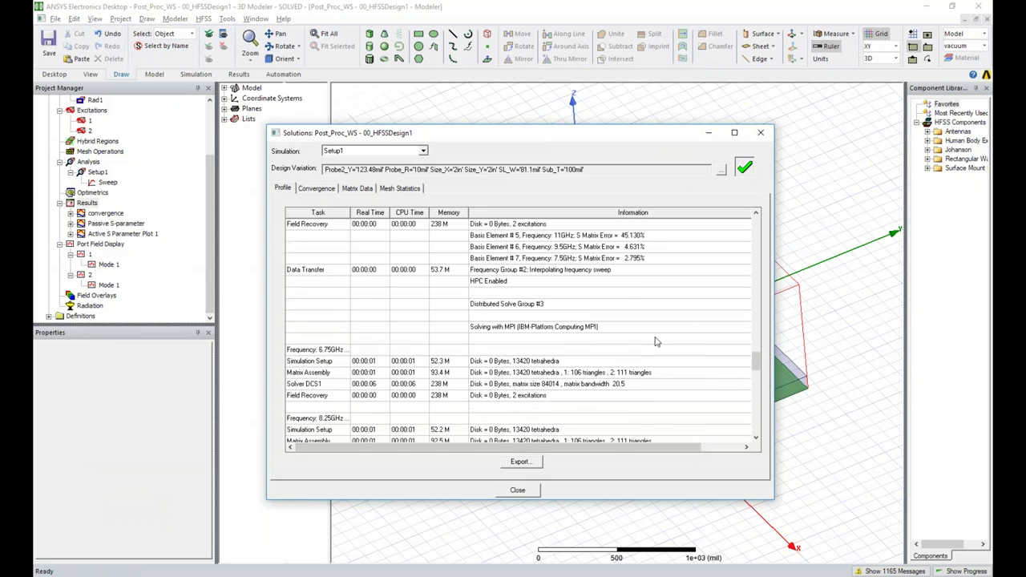
drag(755, 362, 755, 405)
scroll(518, 386, up, 5)
scroll(518, 387, down, 5)
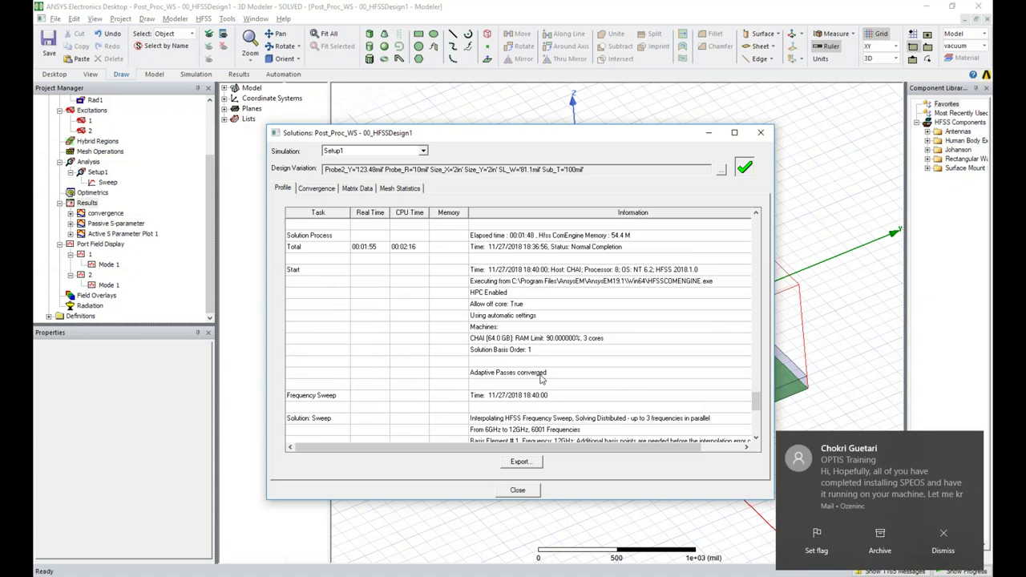
click(954, 533)
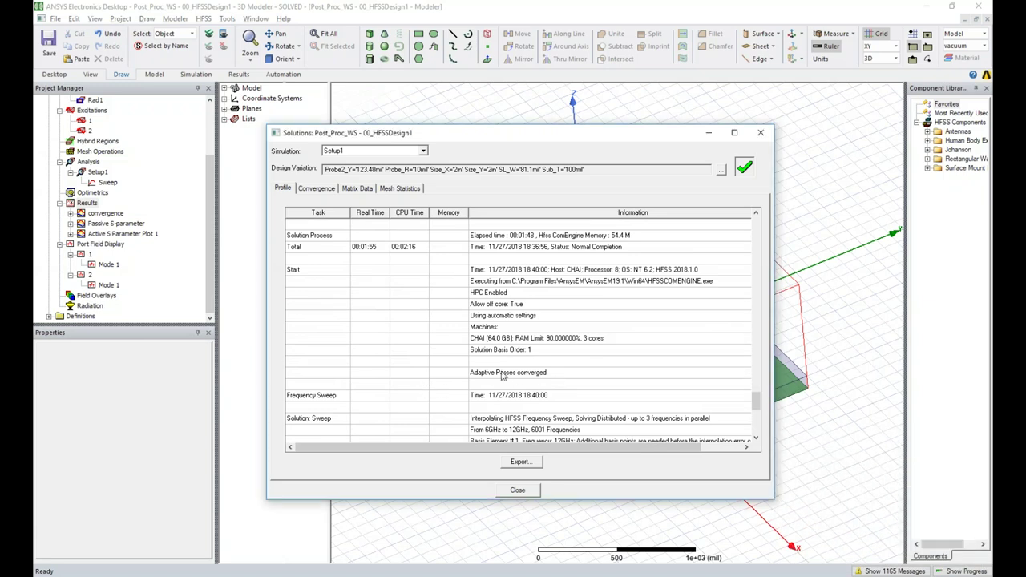
scroll(492, 349, up, 5)
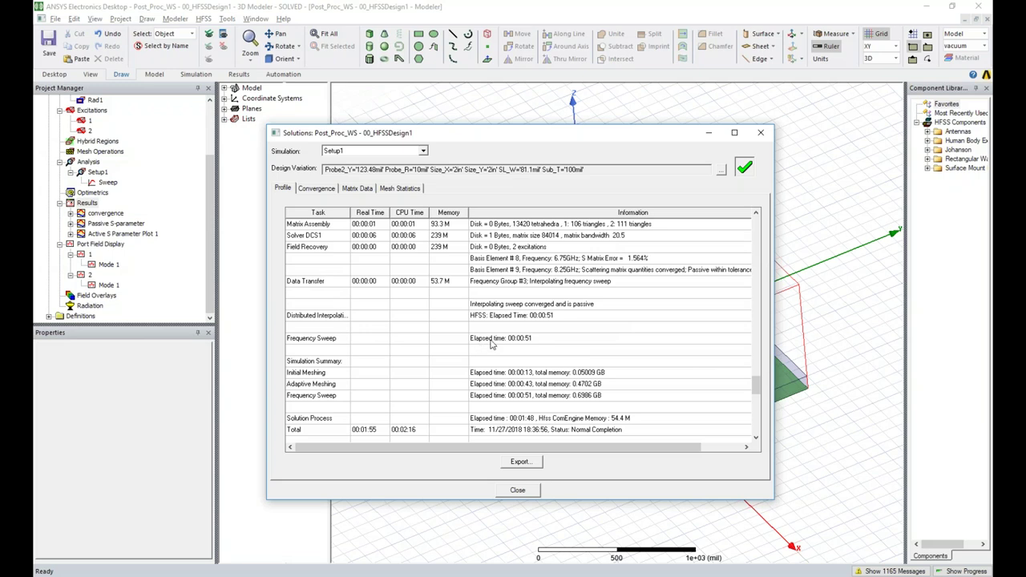
click(316, 189)
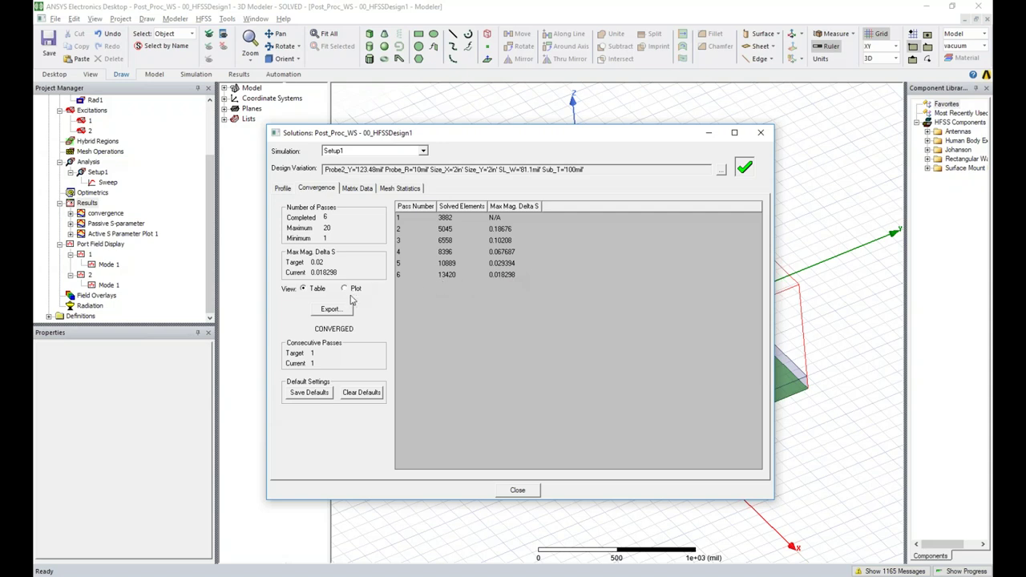
Plot the convergence, glance at Matrix Data and Mesh Statistics, then close the Setup1 solution data
click(345, 290)
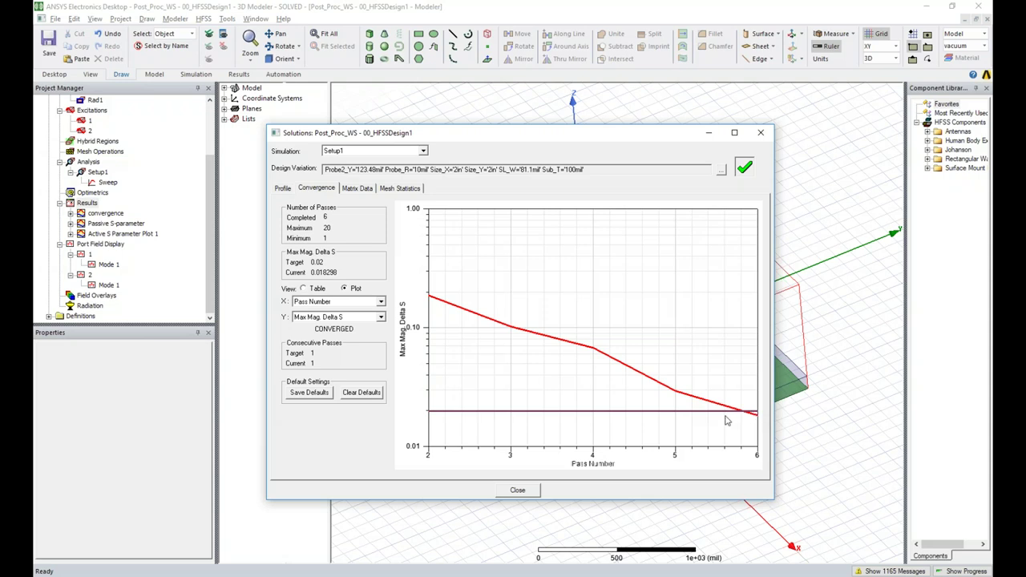
click(356, 189)
click(398, 189)
click(759, 133)
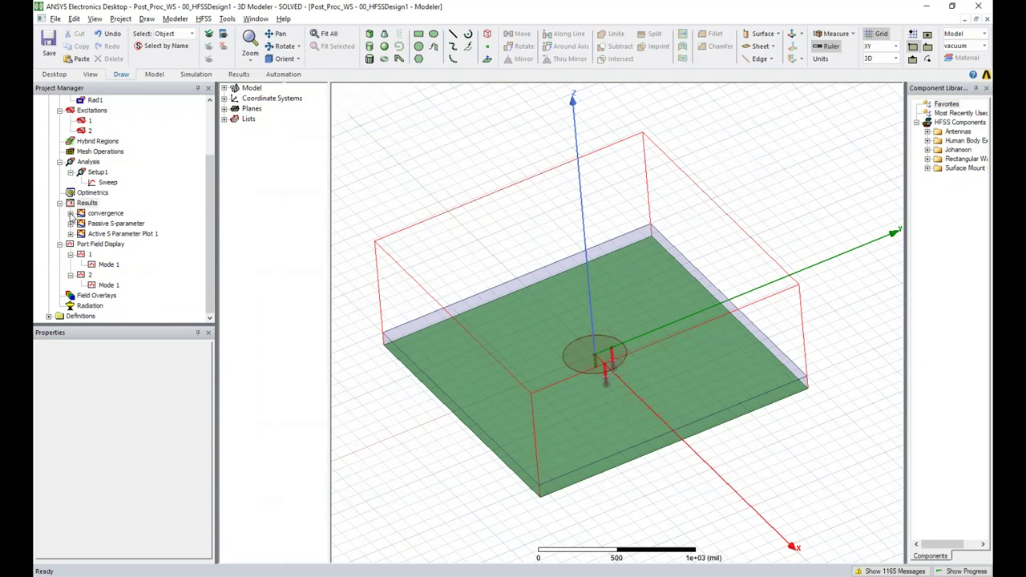
Open the convergence report, then show the Create Modal Solution Data Report plot-type submenu
double_click(80, 213)
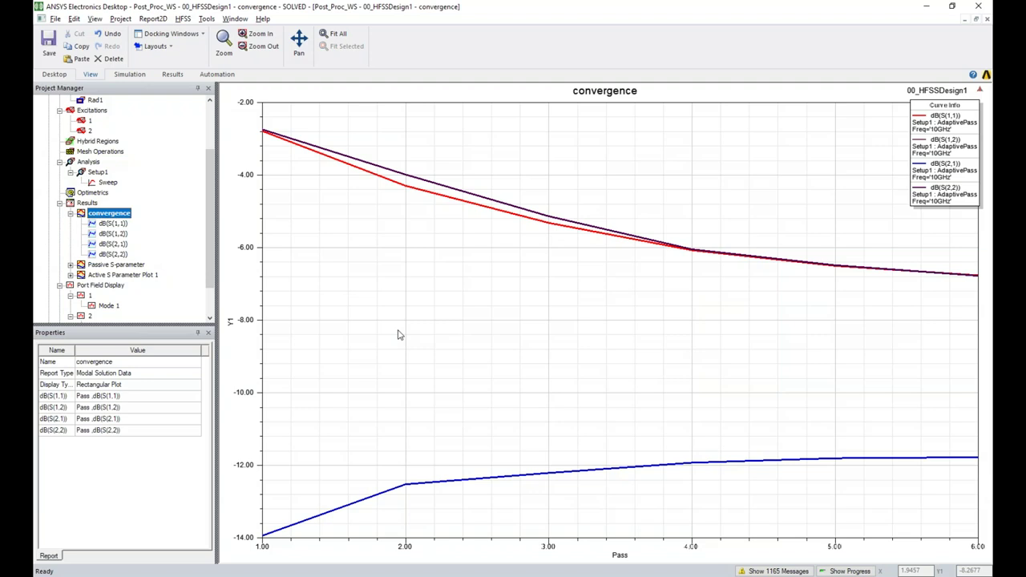
right_click(90, 203)
mouse_move(176, 231)
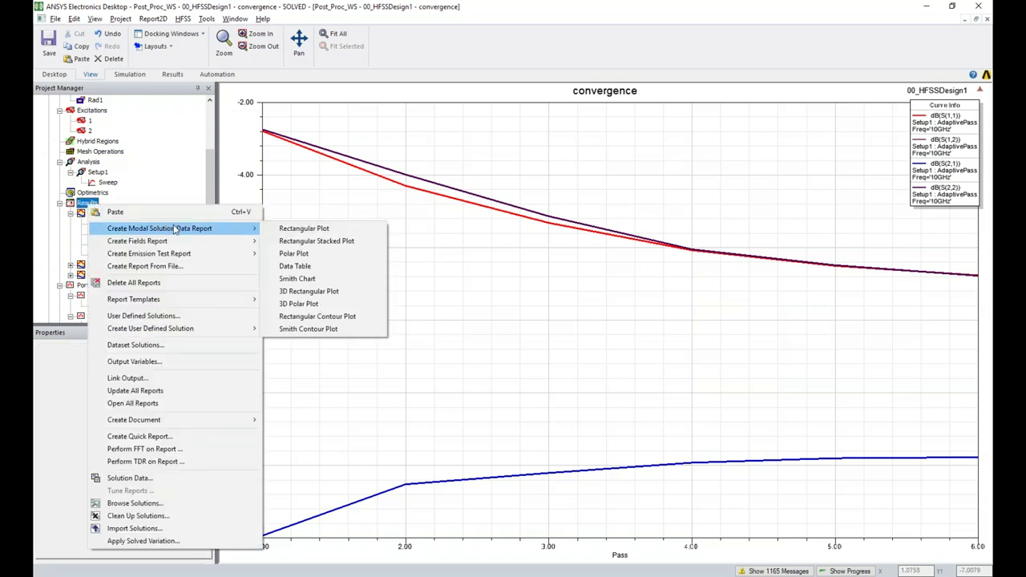
click(163, 178)
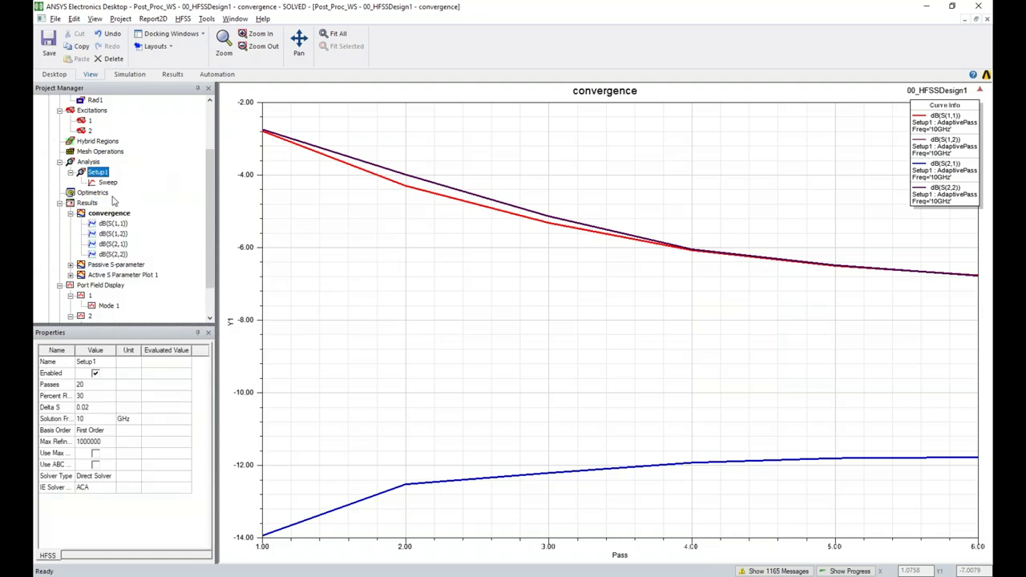
right_click(87, 204)
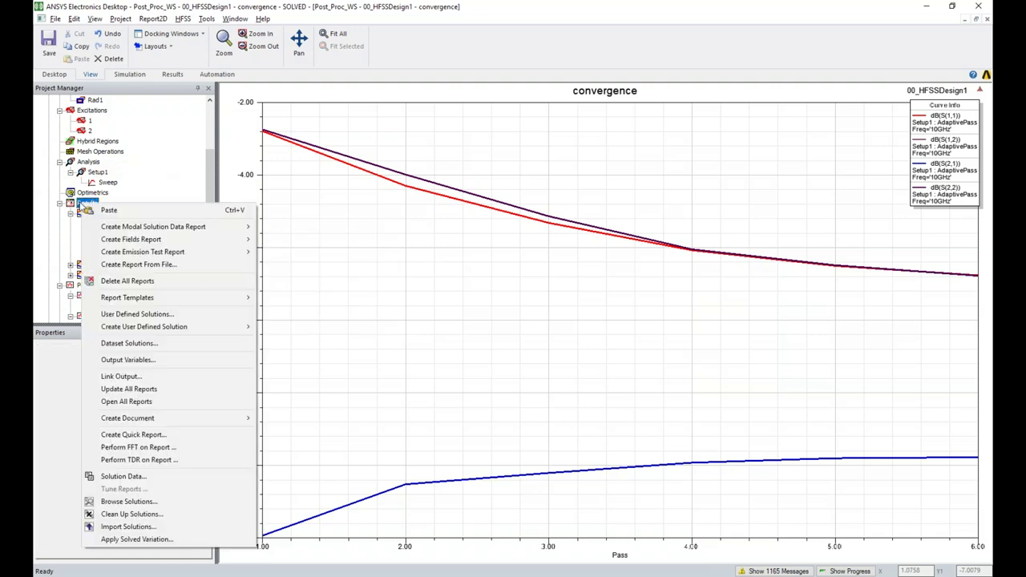
mouse_move(104, 229)
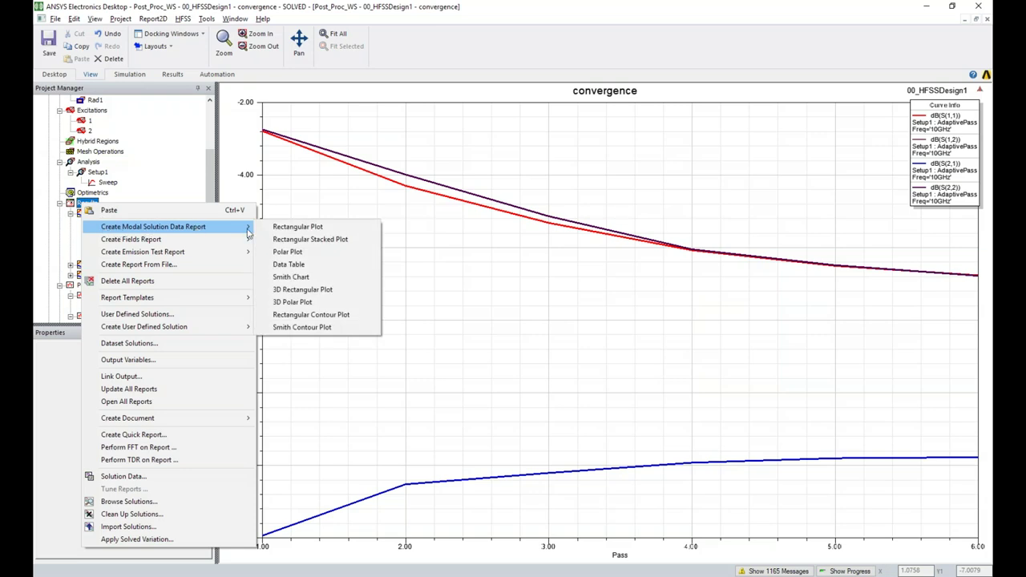
Start a rectangular report on Setup1 : AdaptivePass, sweeping Pass, with the S Parameter category
click(324, 227)
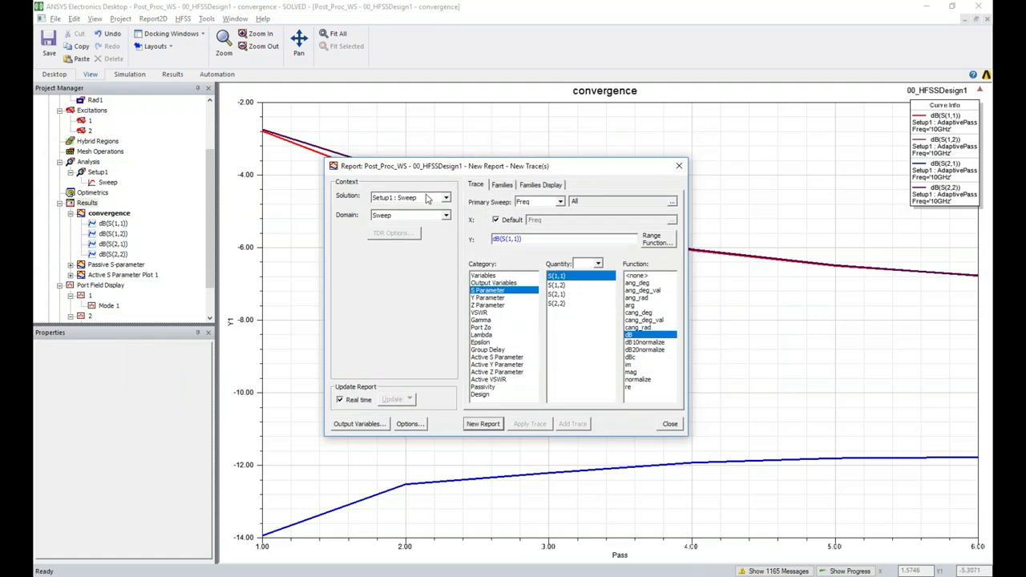
click(446, 198)
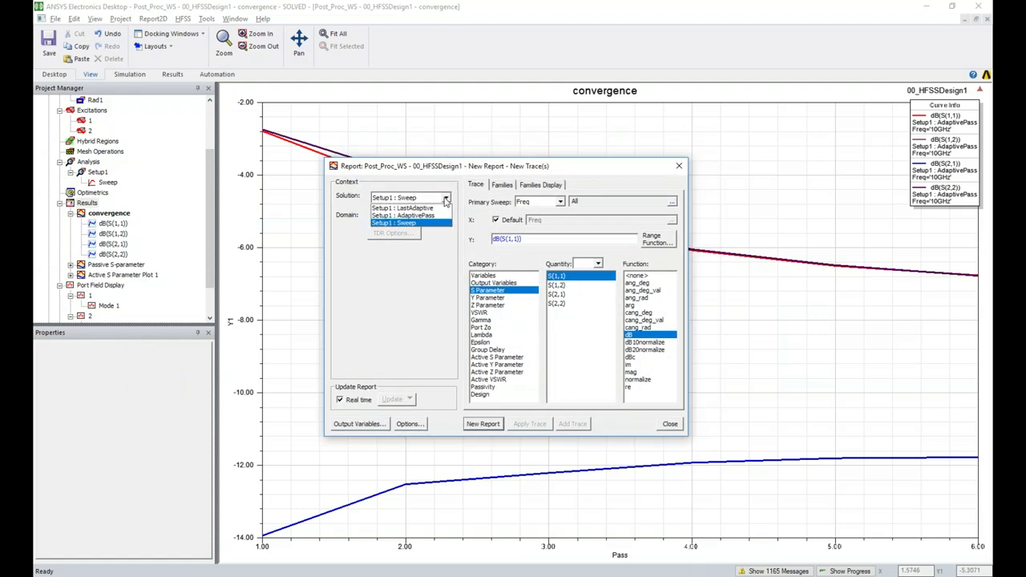
click(440, 216)
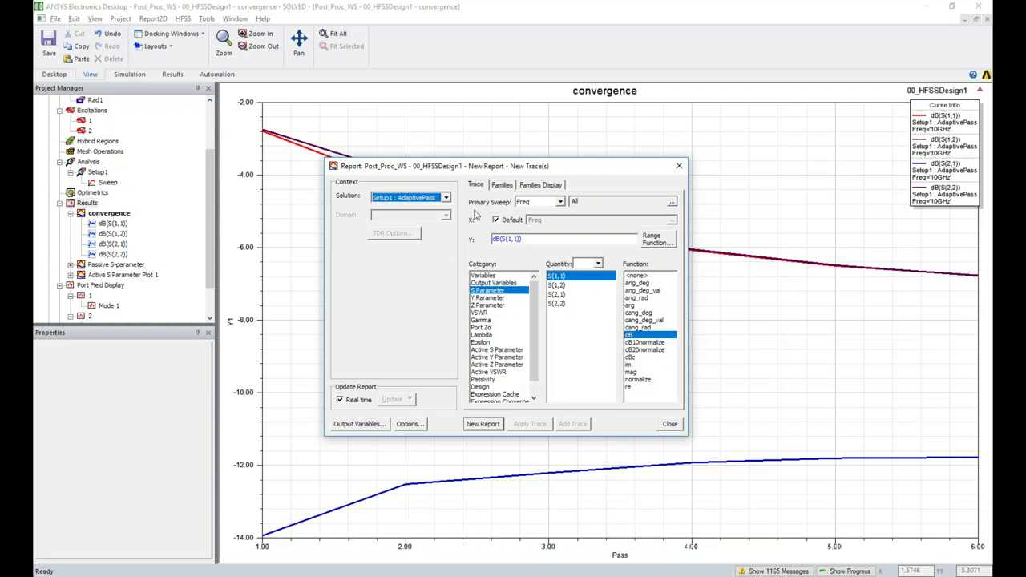
click(559, 202)
click(531, 223)
click(489, 291)
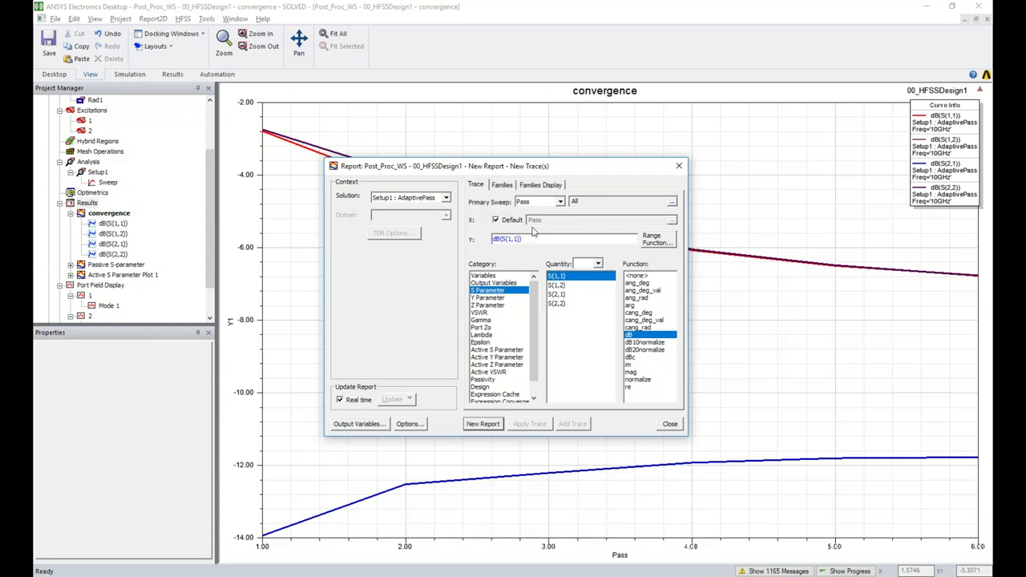
drag(525, 171, 463, 185)
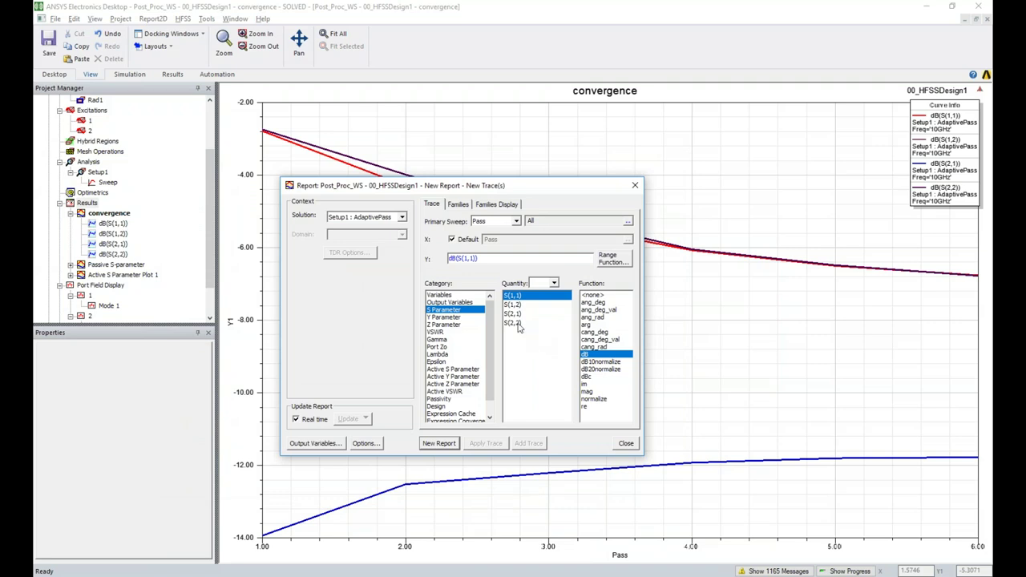
Create S Parameter Plot 1 with dB S(1,1) through S(2,2) versus Pass, then reopen the convergence report
shift+click(518, 323)
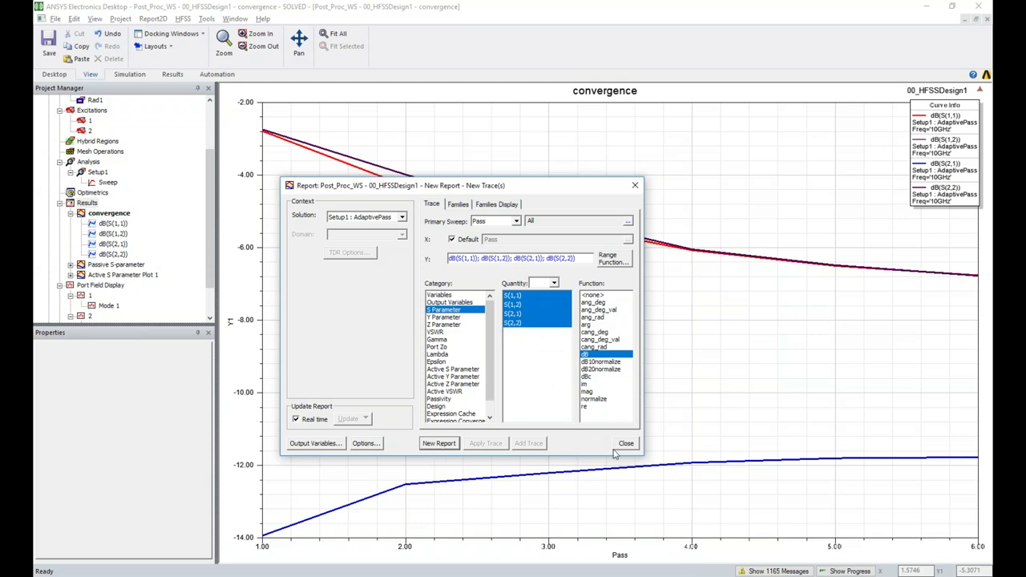
click(439, 444)
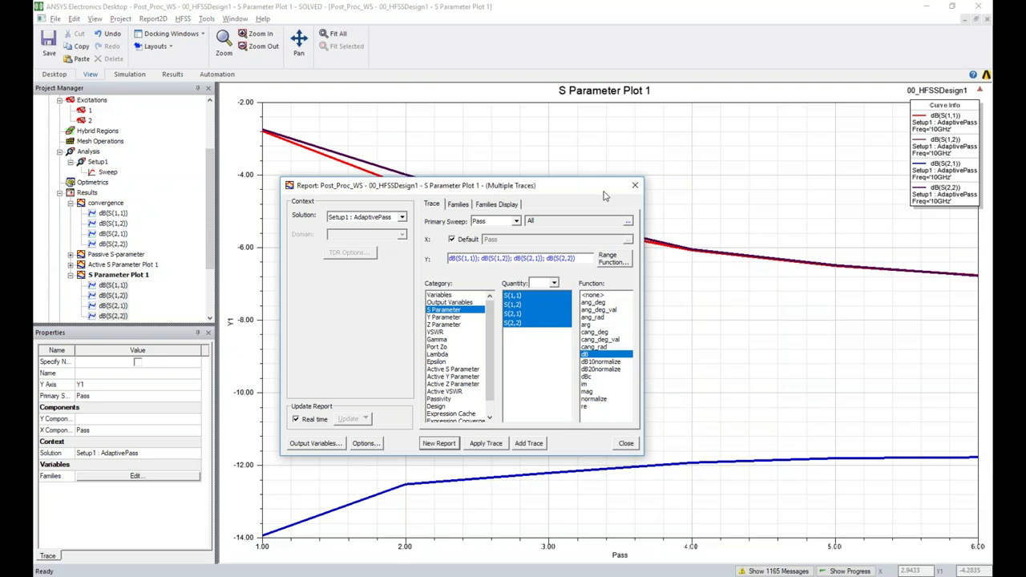
click(633, 187)
double_click(109, 203)
click(110, 276)
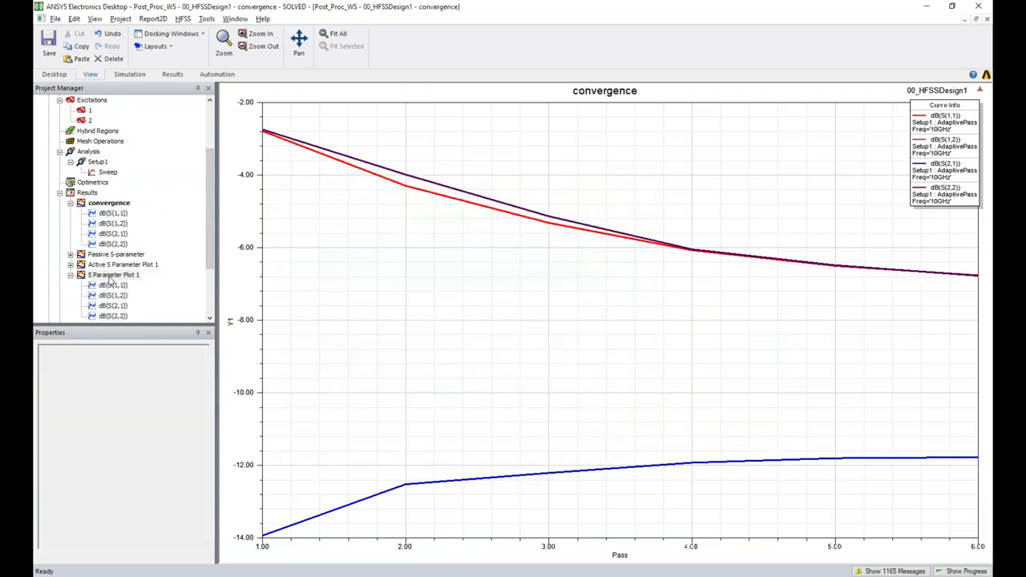
Delete S Parameter Plot 1, open the Passive S-parameter report, and bring up the Results menu
key(Delete)
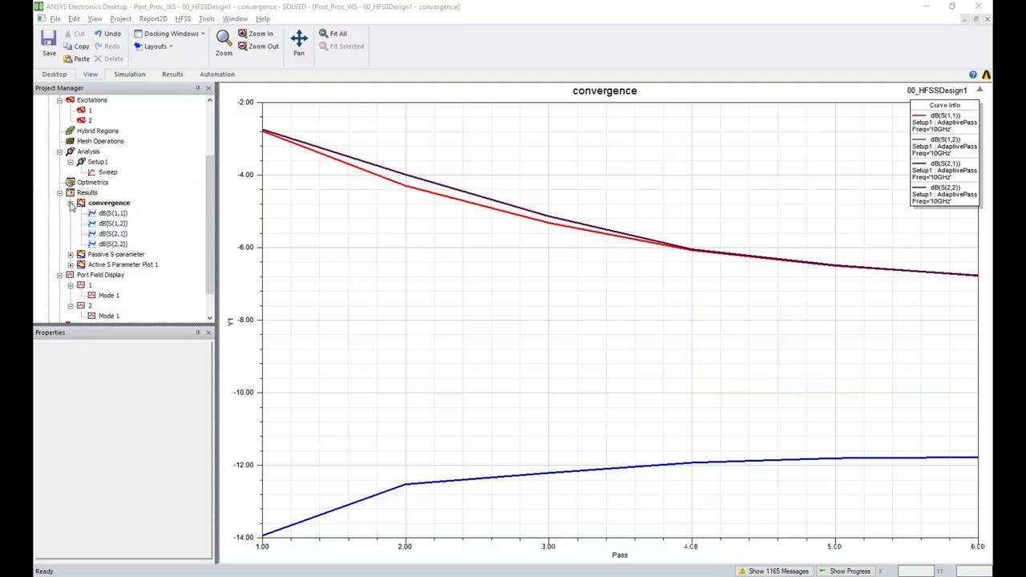
click(70, 202)
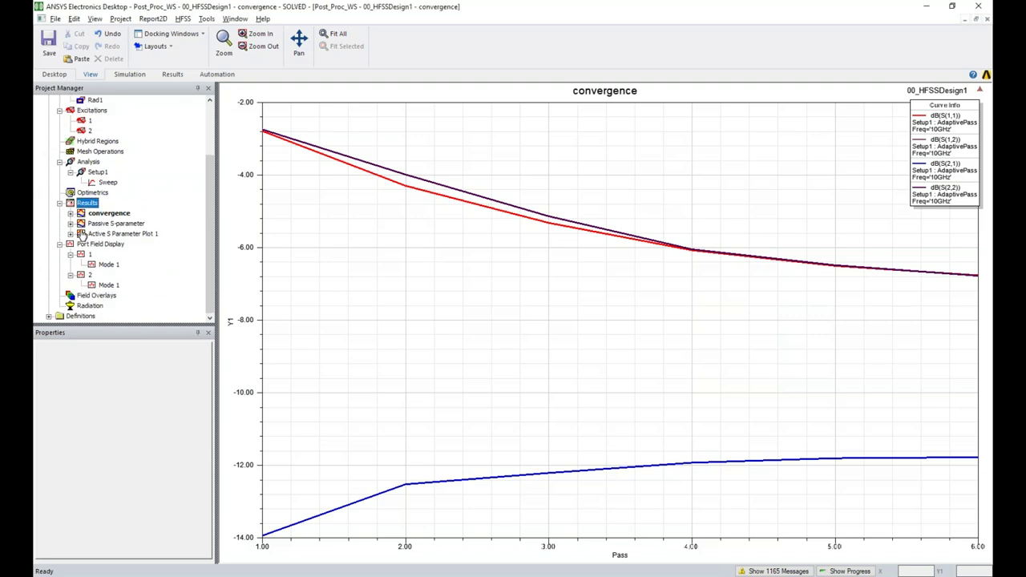
double_click(80, 223)
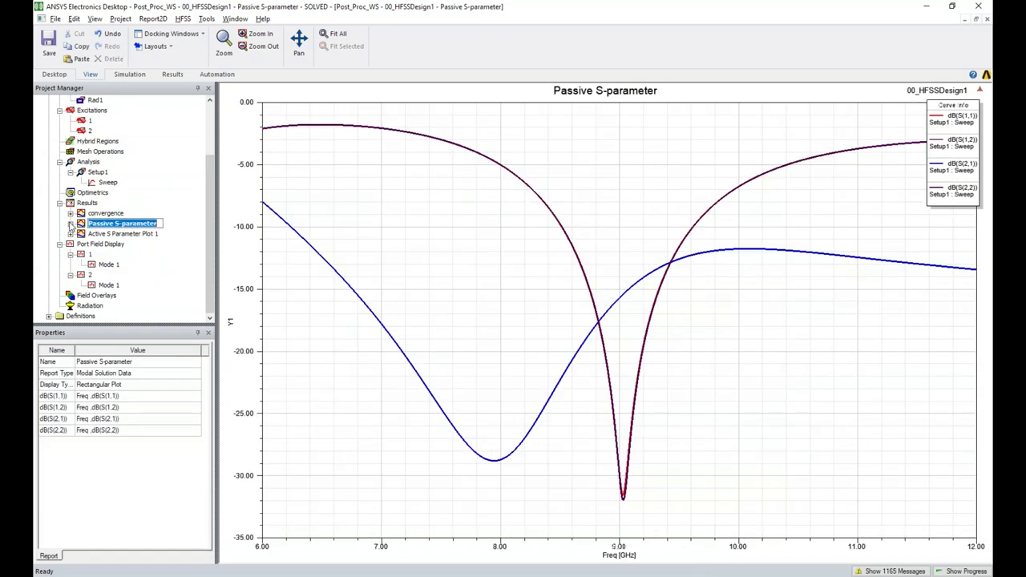
click(71, 224)
right_click(86, 204)
Create a rectangular report of dB S(1,1) through S(2,2) from Setup1 : Sweep
mouse_move(160, 229)
click(353, 229)
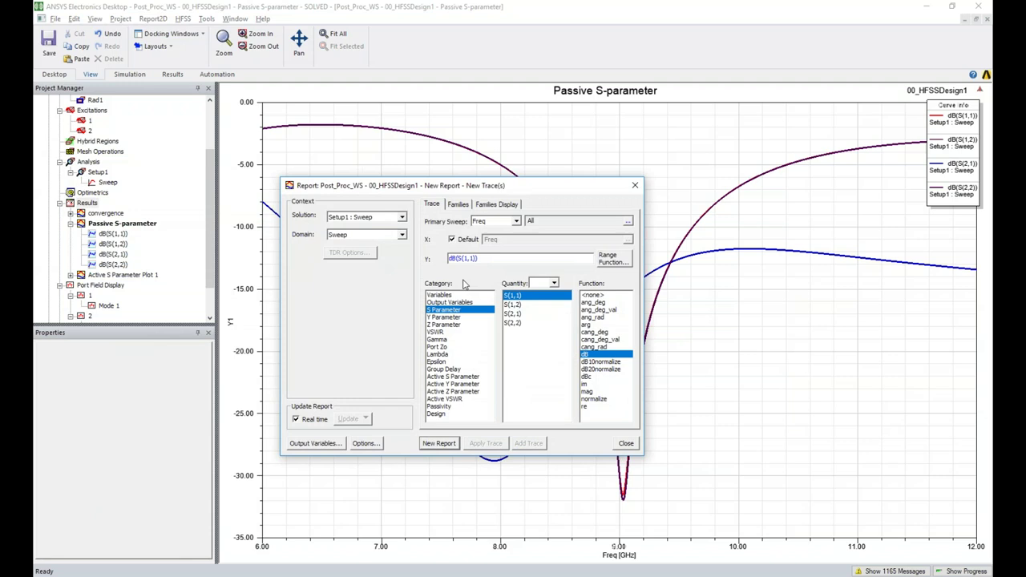
click(393, 218)
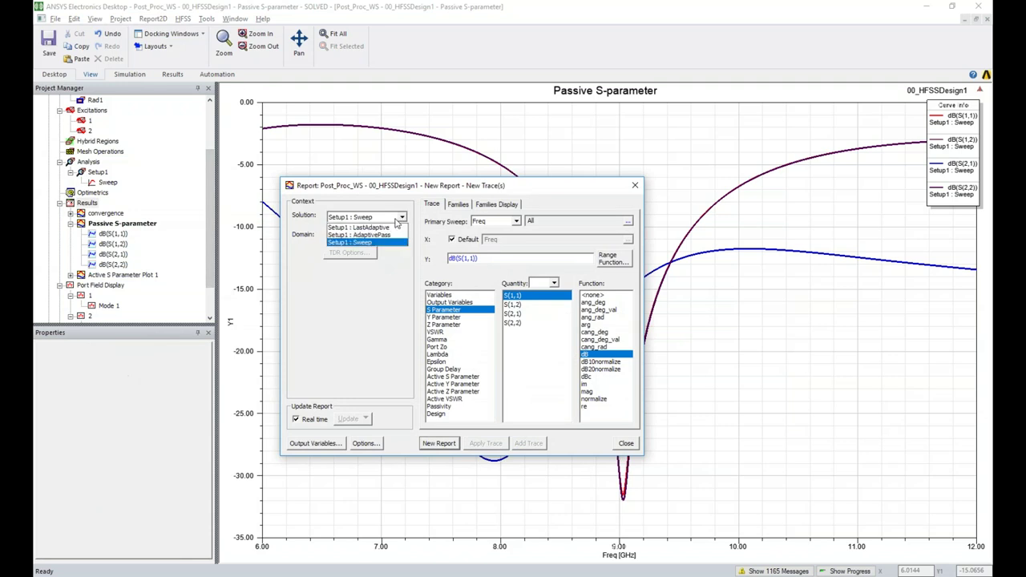
click(385, 243)
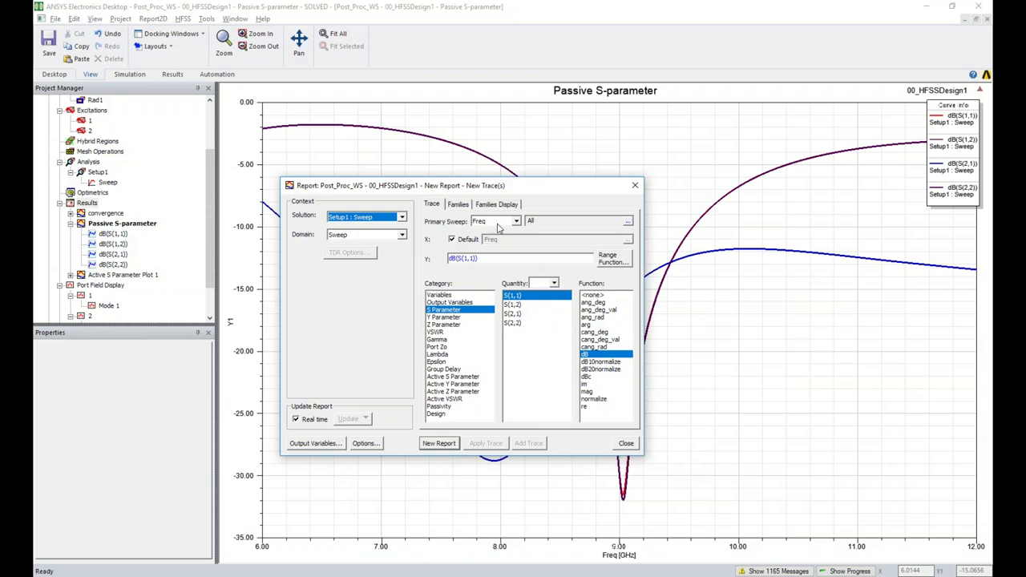
shift+click(519, 329)
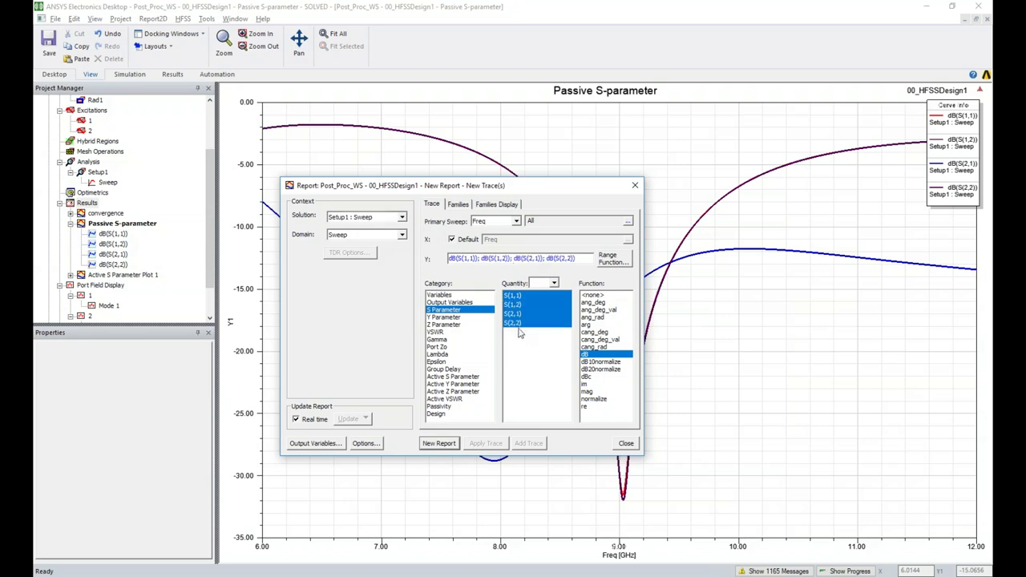
click(434, 451)
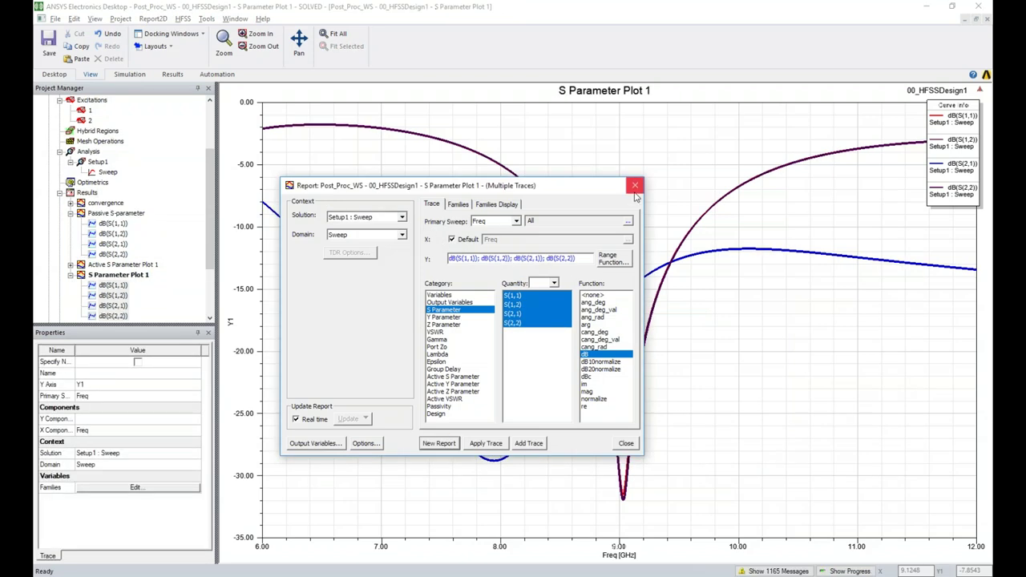
click(634, 185)
Try renaming S Parameter Plot 1 to 'Passive S-parameter', then undo and cancel the rename
click(119, 274)
double_click(116, 213)
double_click(117, 275)
right_click(120, 275)
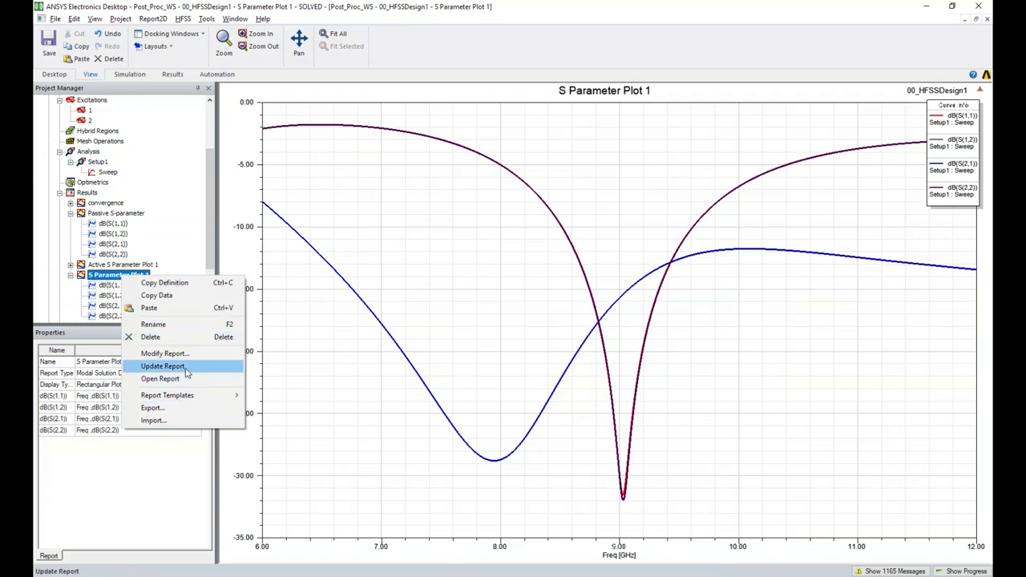
click(157, 324)
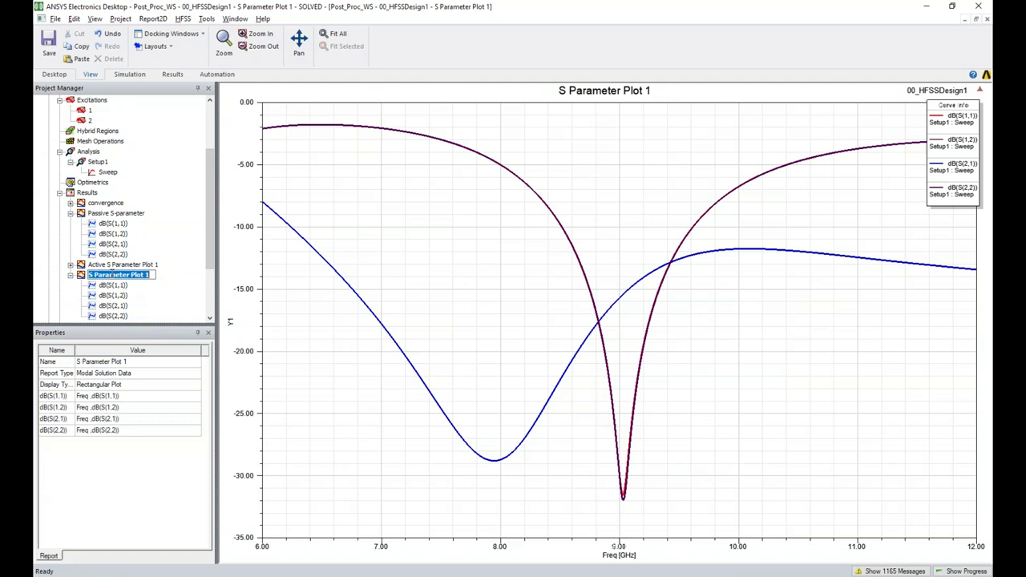
text(Passive )
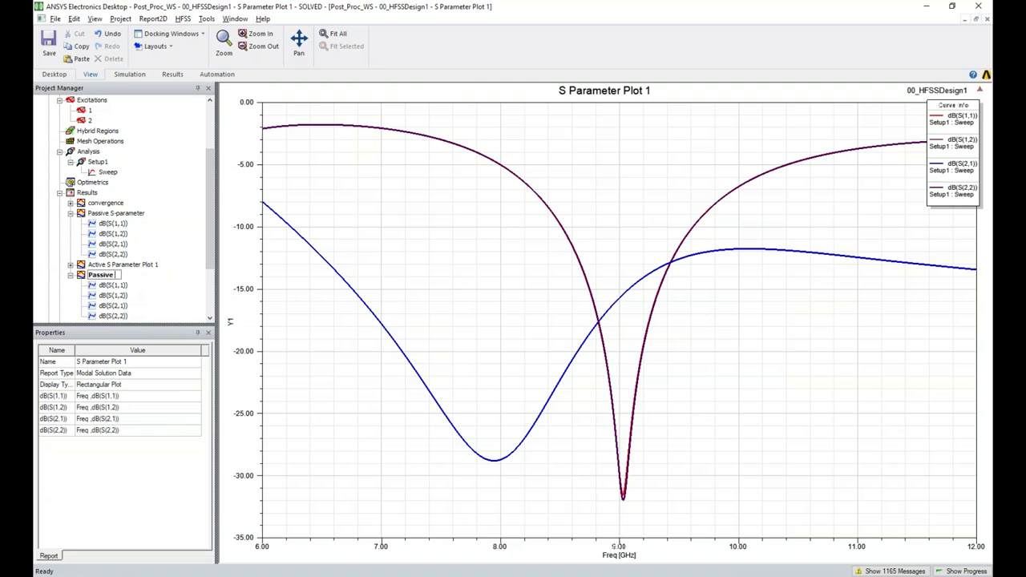
text(S-parameter)
key(ctrl+z)
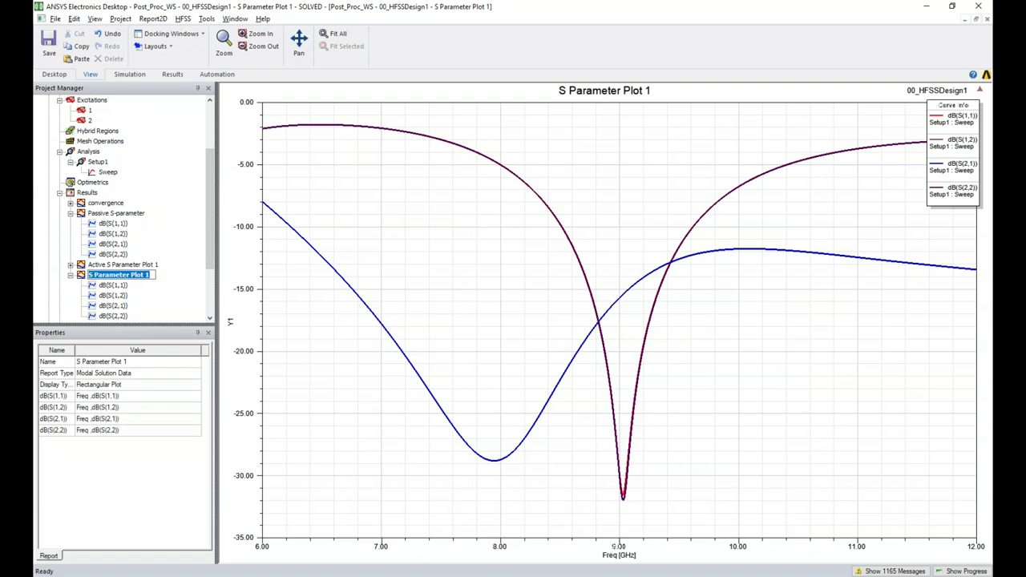
key(Escape)
Delete S Parameter Plot 1 and select the Passive S-parameter report
click(71, 275)
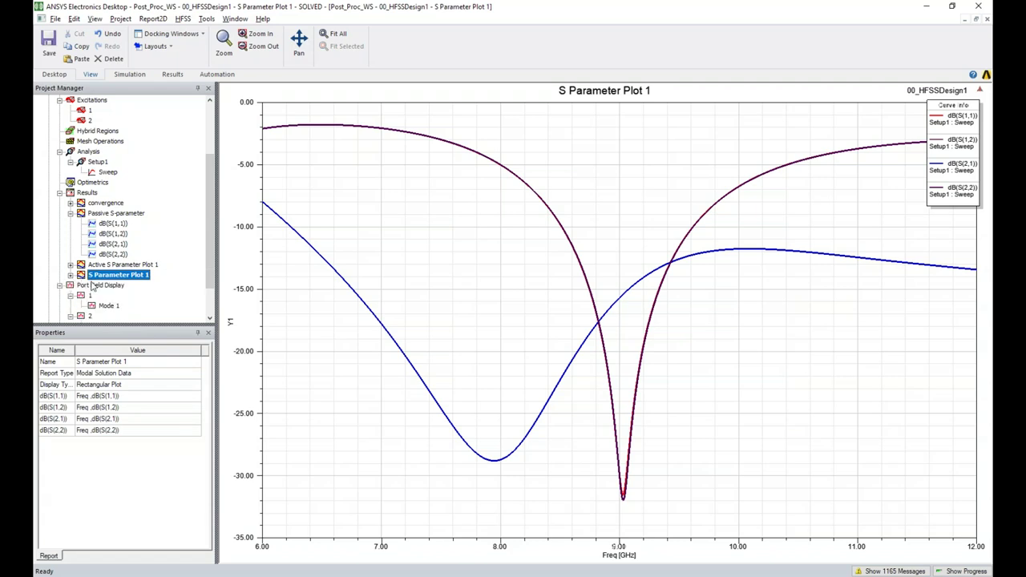
key(Delete)
click(120, 213)
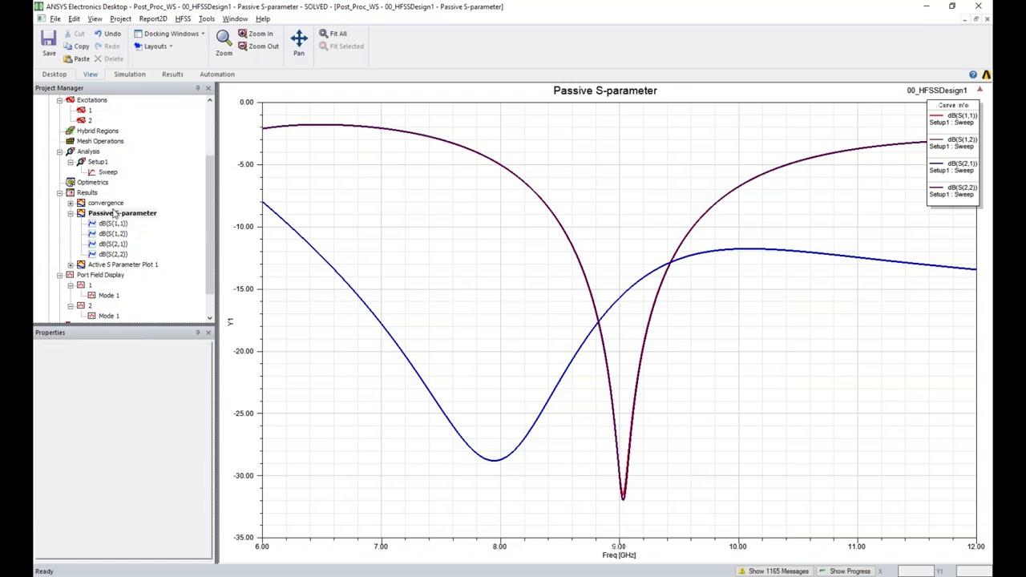
Select all traces in the Passive S-parameter plot, then select the dB(S(2,2)) curve
click(431, 238)
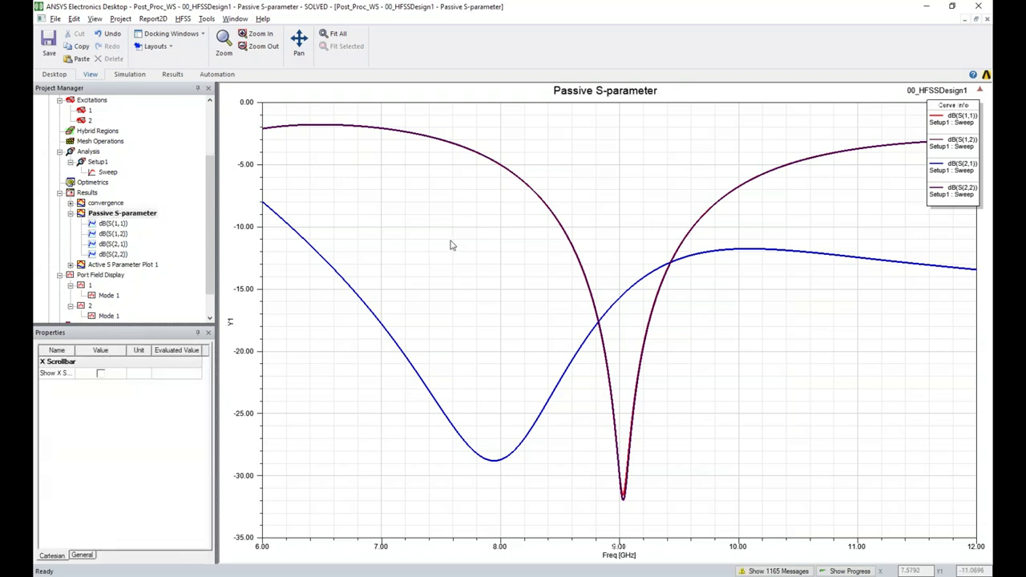
key(ctrl+a)
click(560, 331)
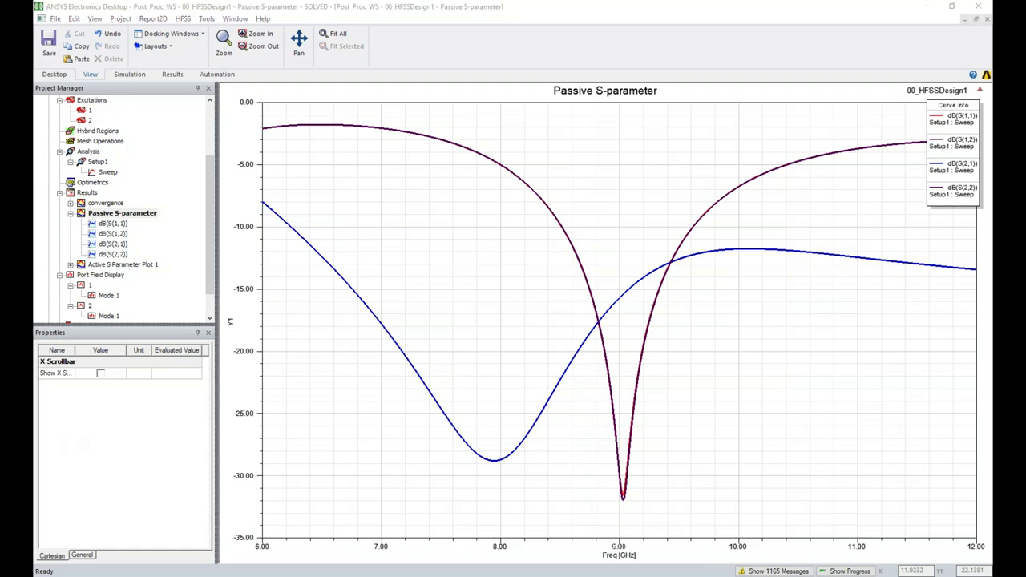
click(665, 195)
click(623, 504)
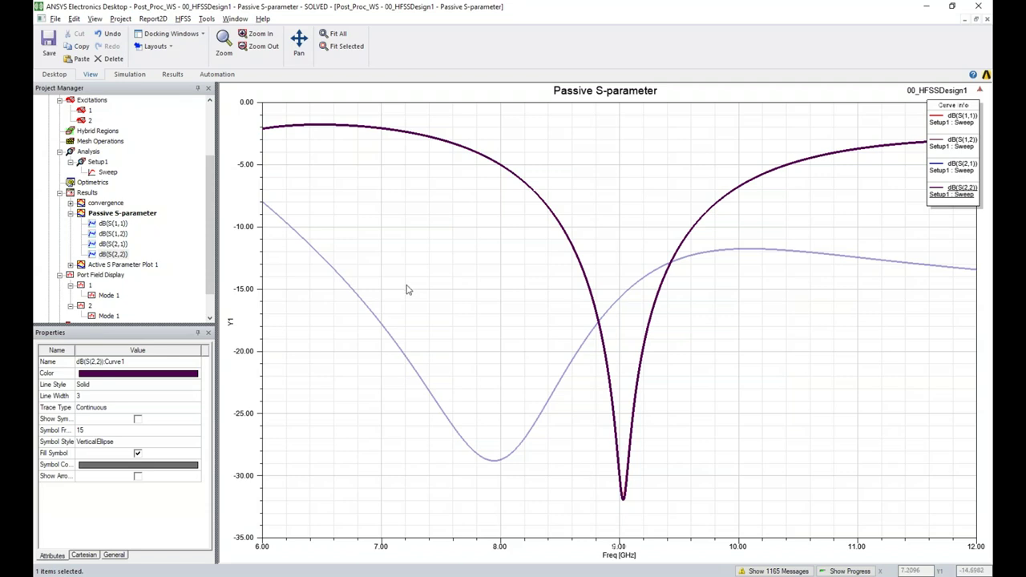
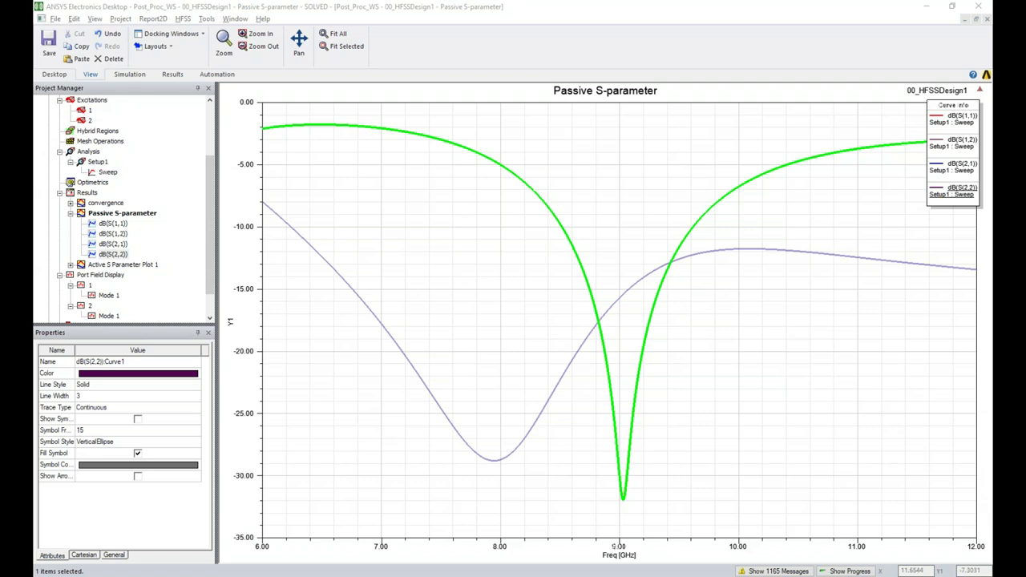
Deselect the passive plot's curve and open Active S Parameter Plot 1 from the project tree
click(849, 204)
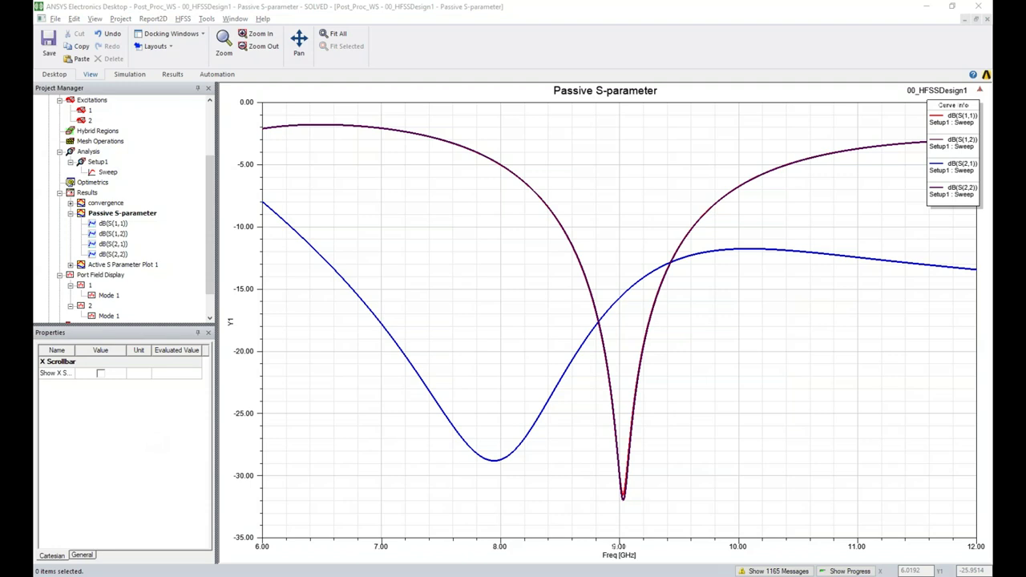
double_click(111, 264)
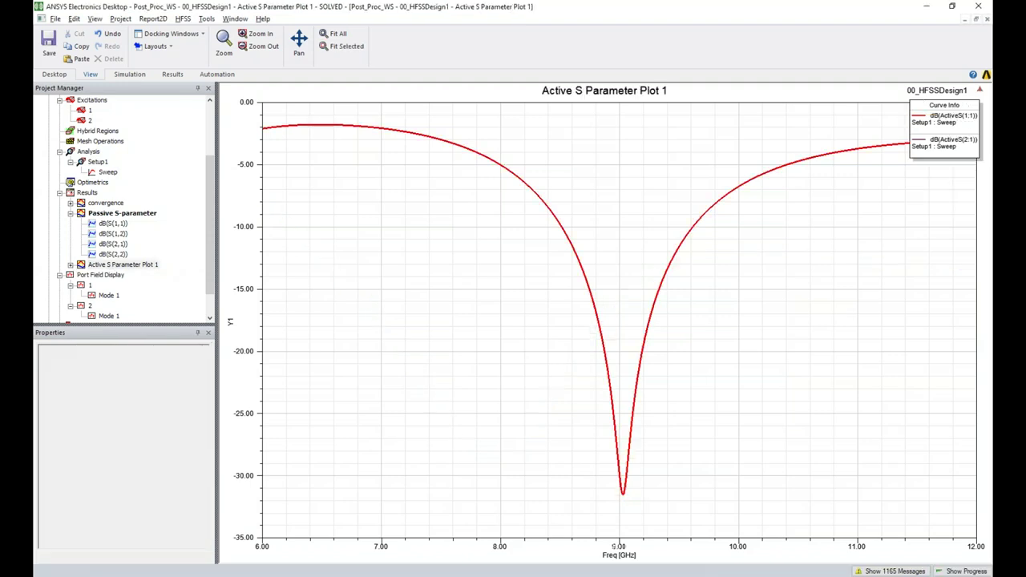
Expand Active S Parameter Plot 1's traces, then open the 00_HFSSDesign1 3D model
click(106, 266)
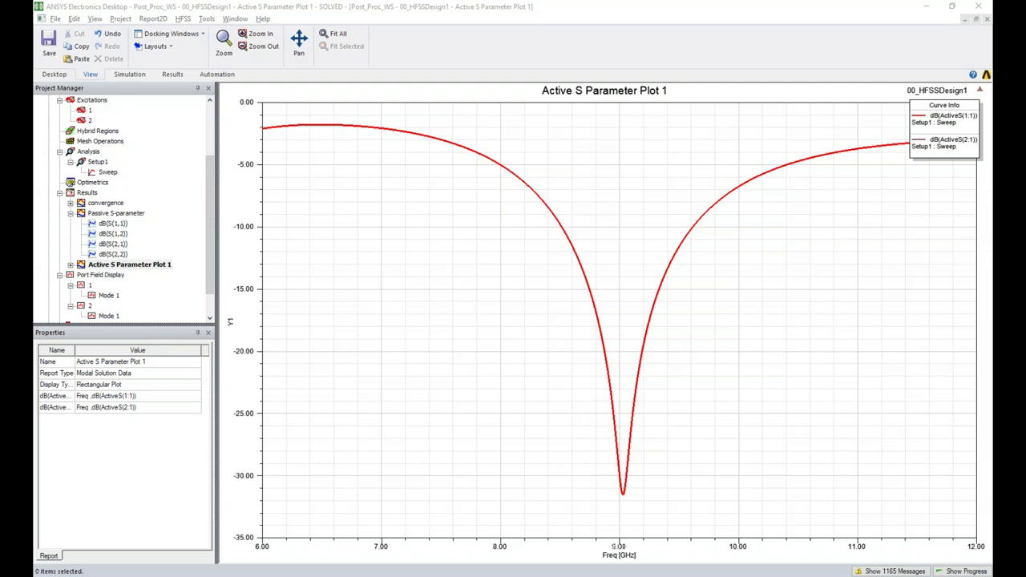
click(72, 264)
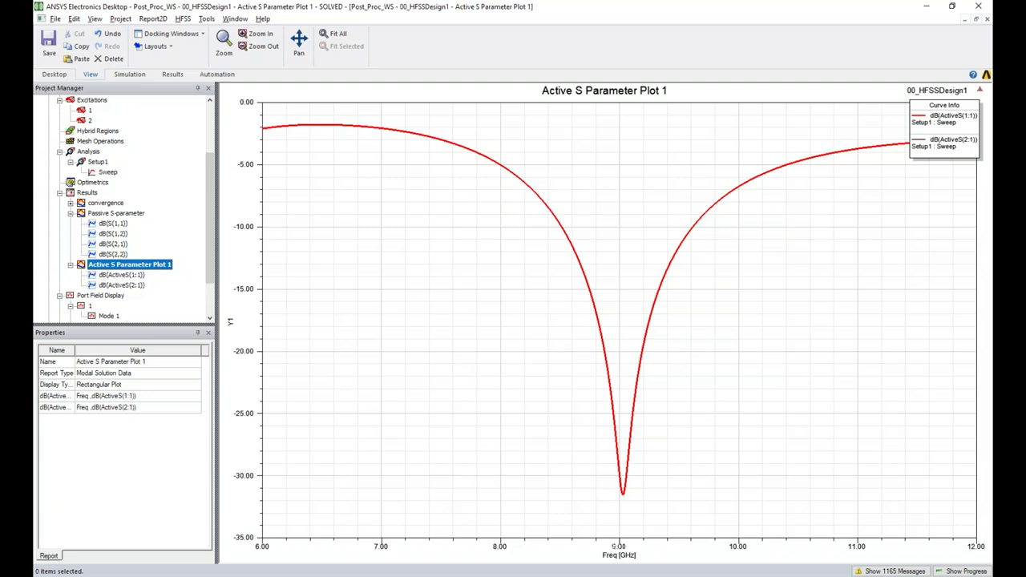
scroll(175, 225, up, 3)
click(114, 112)
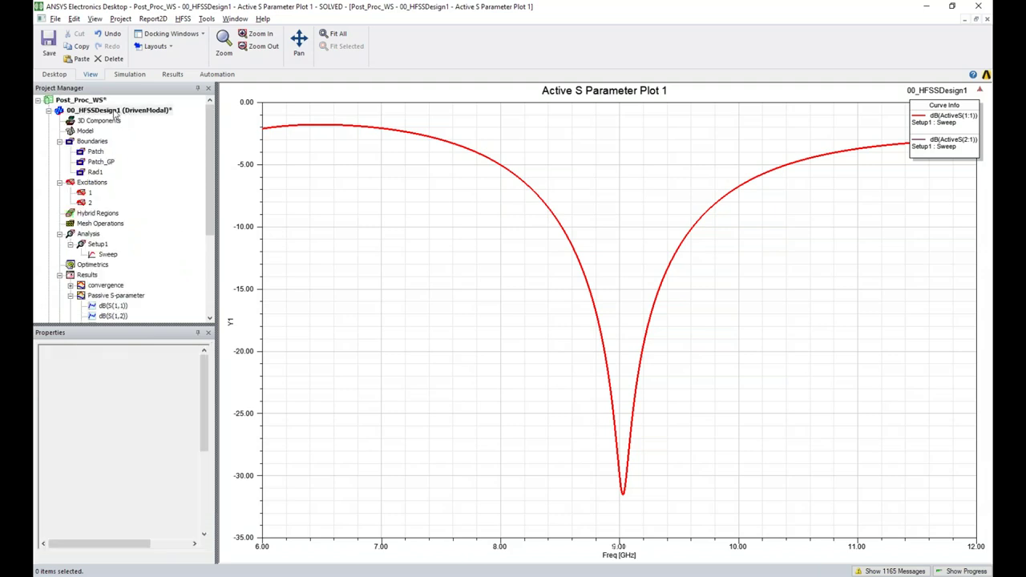
double_click(115, 112)
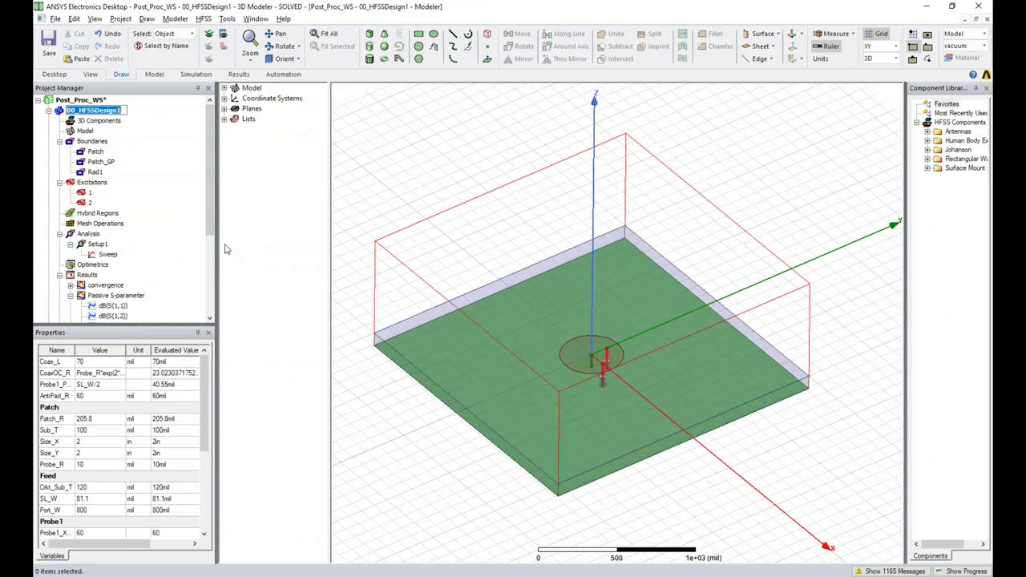
Inspect the Excitations > 2 port, then reopen Active S Parameter Plot 1 with its two ActiveS traces
click(88, 203)
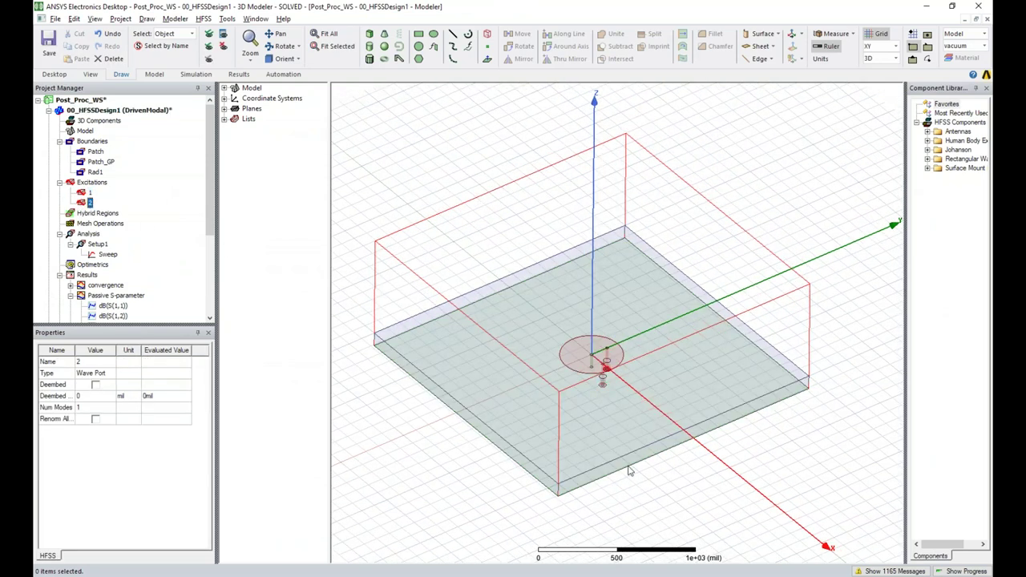
click(87, 205)
scroll(209, 219, down, 1)
drag(208, 220, 212, 250)
double_click(130, 254)
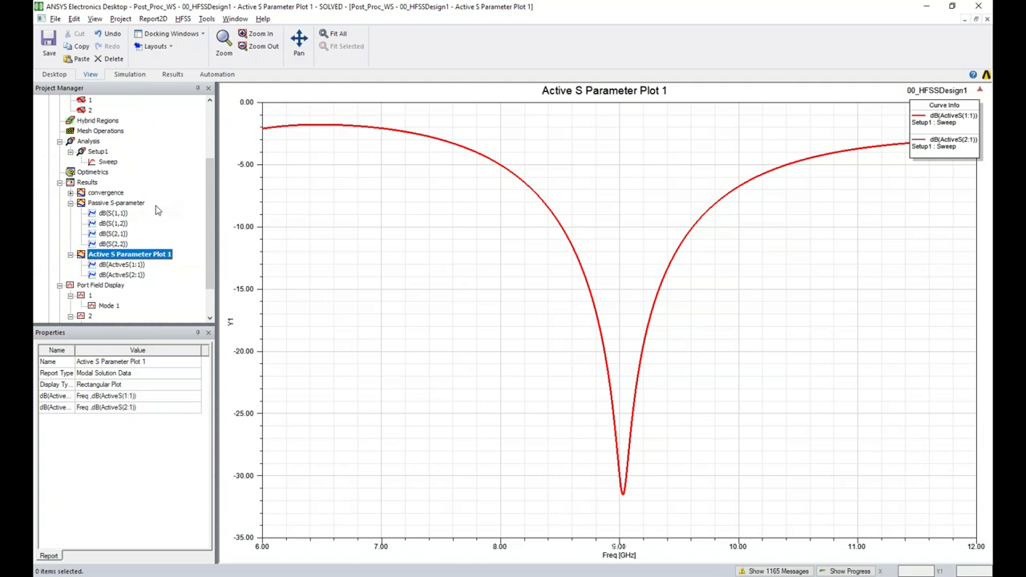
drag(211, 172, 207, 132)
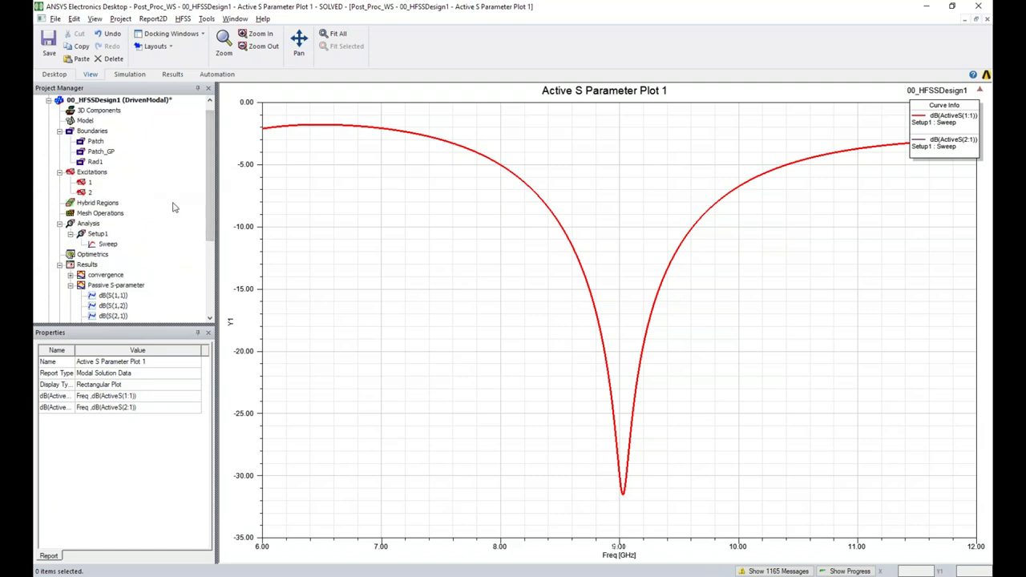
scroll(125, 180, up, 1)
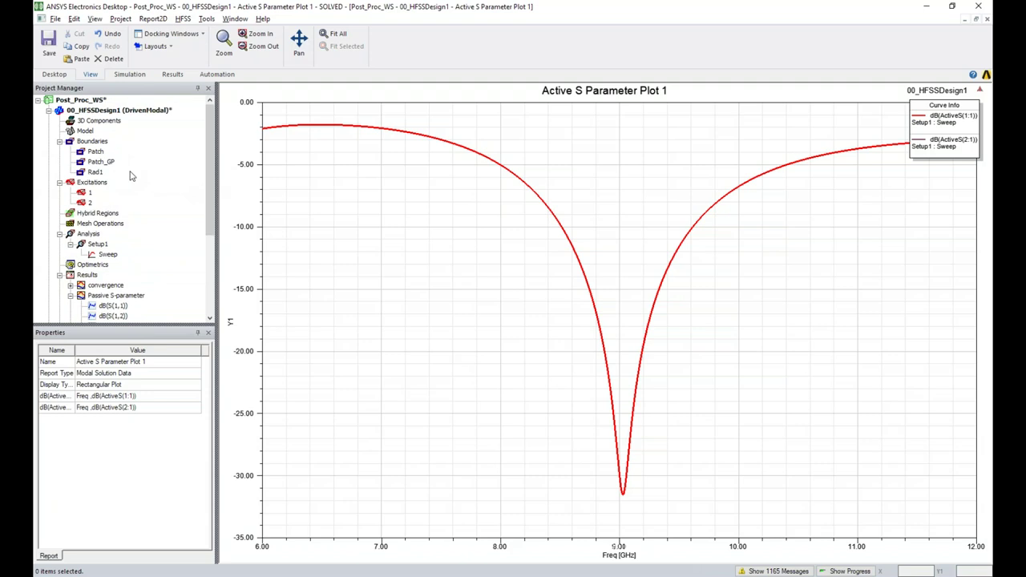
click(183, 18)
mouse_move(210, 260)
click(385, 308)
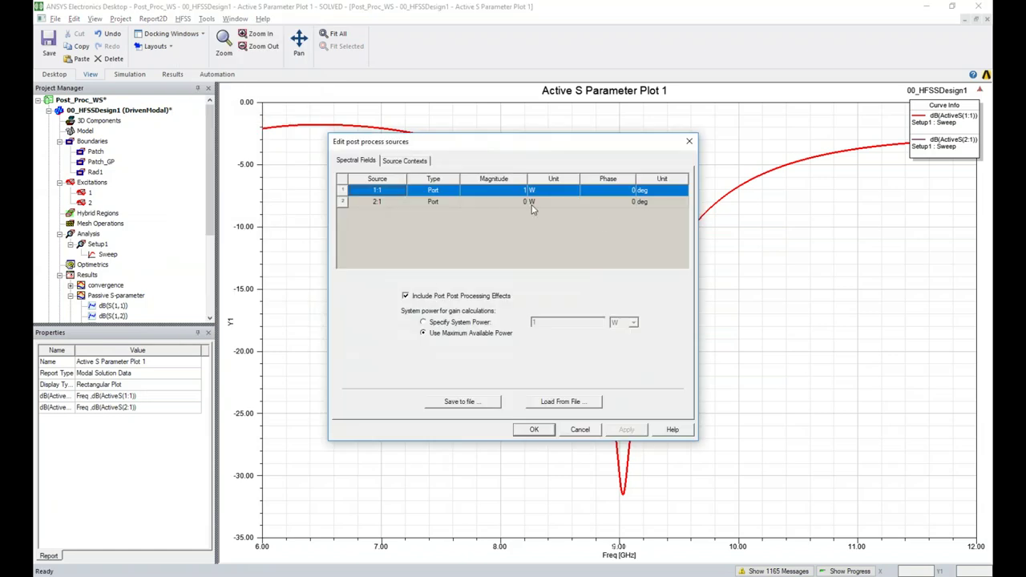
click(689, 142)
right_click(95, 184)
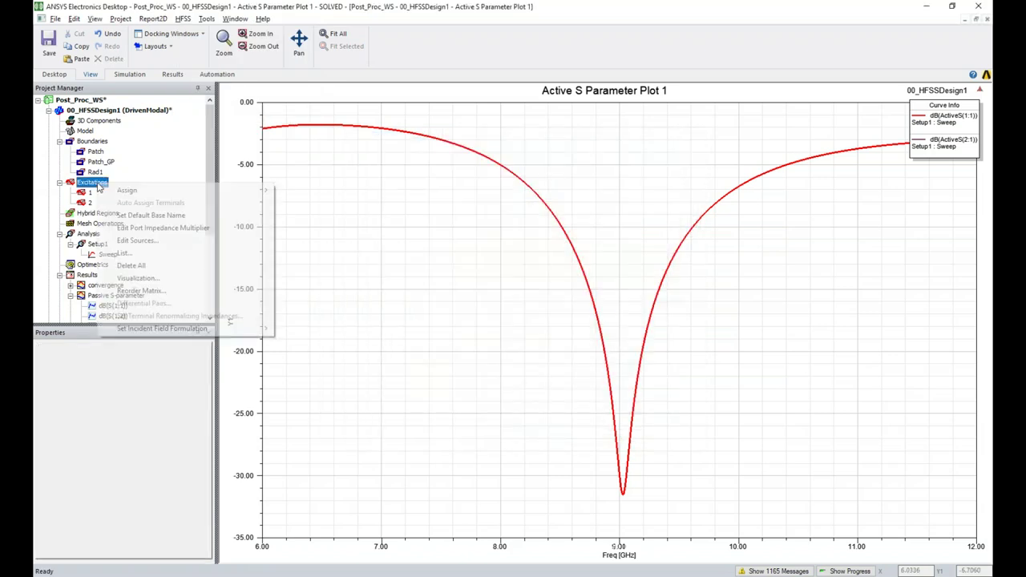
click(139, 242)
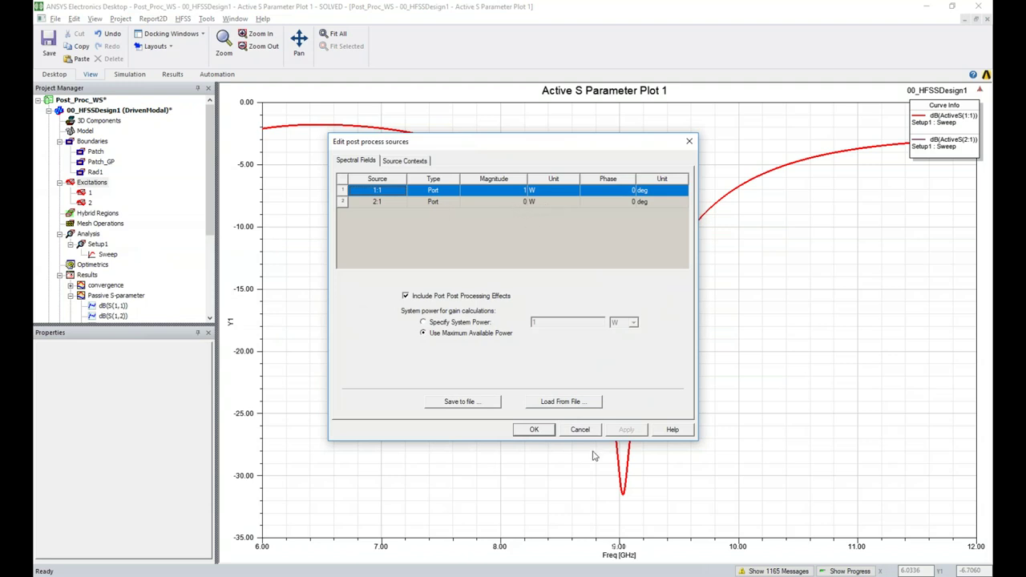
click(578, 431)
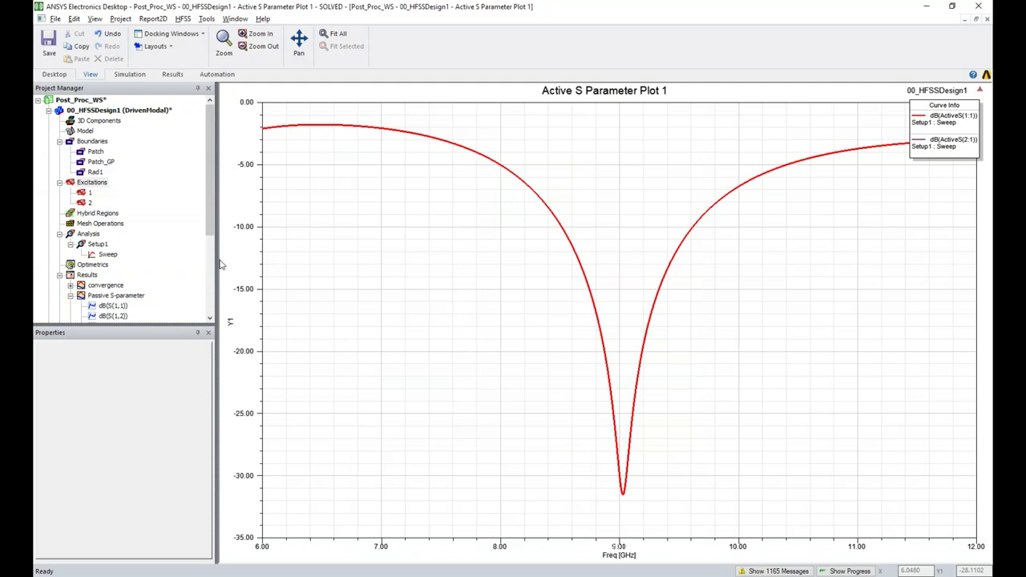
drag(207, 231, 142, 295)
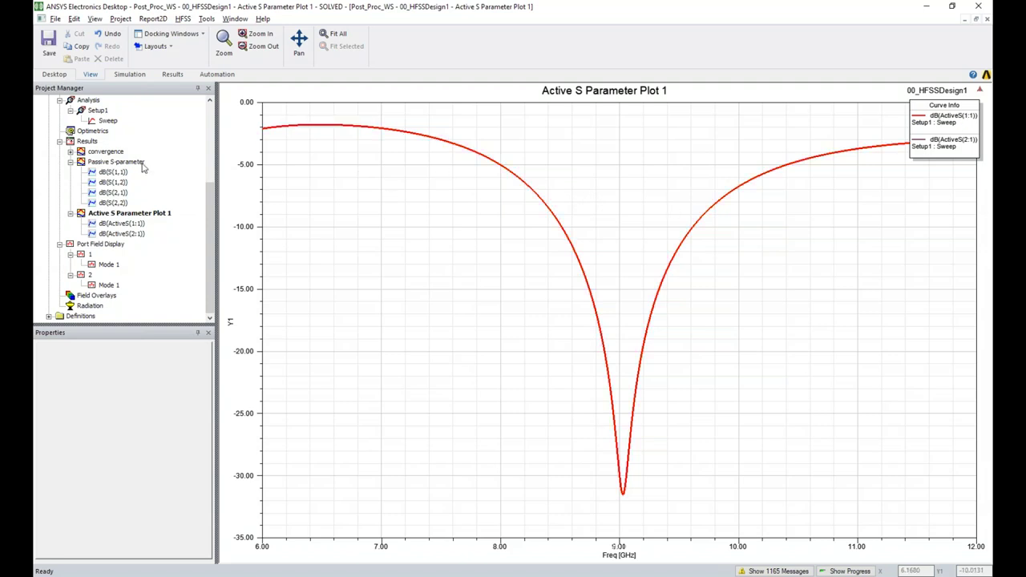
double_click(117, 162)
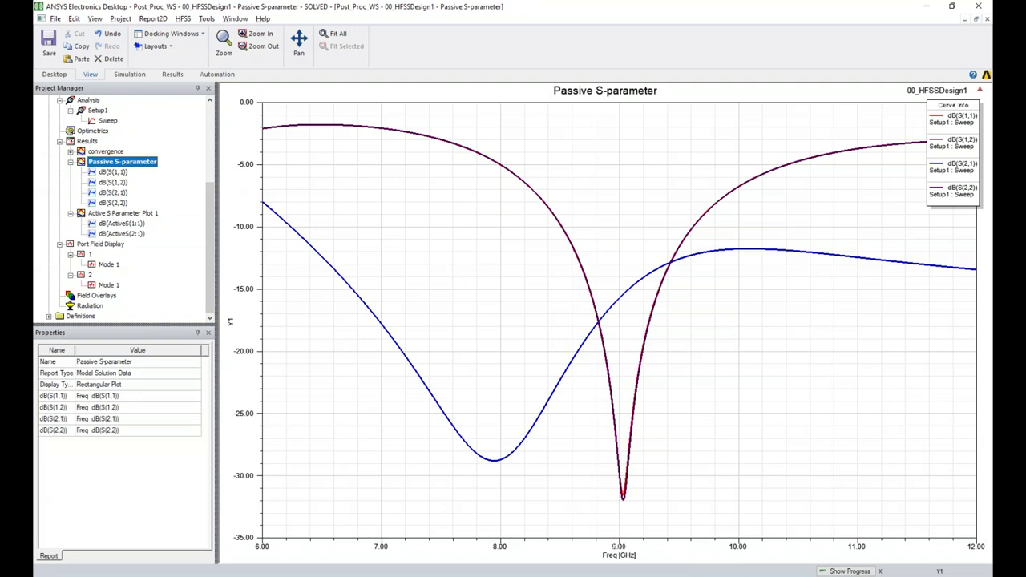
click(280, 132)
click(133, 213)
click(133, 213)
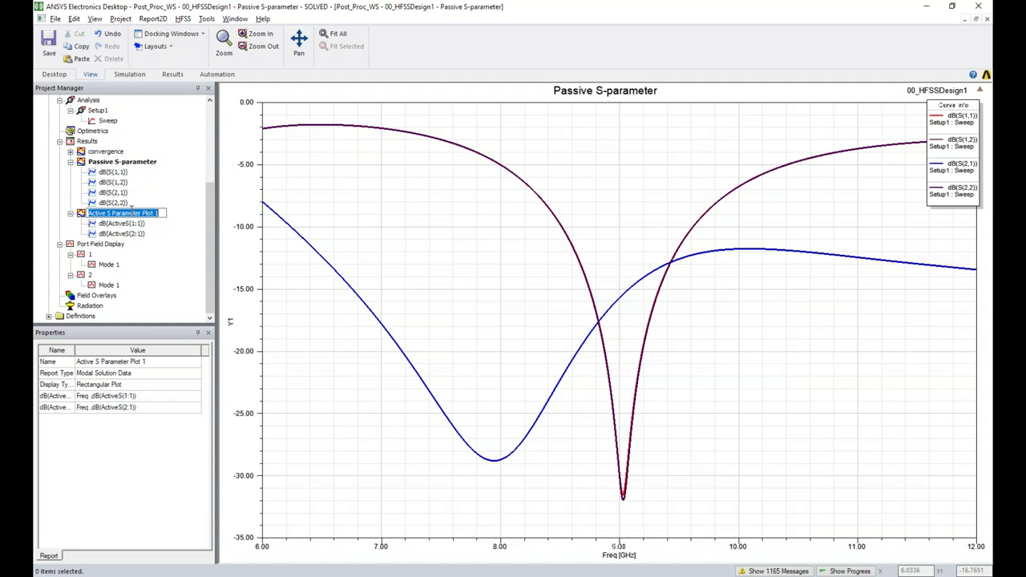
click(120, 223)
double_click(129, 213)
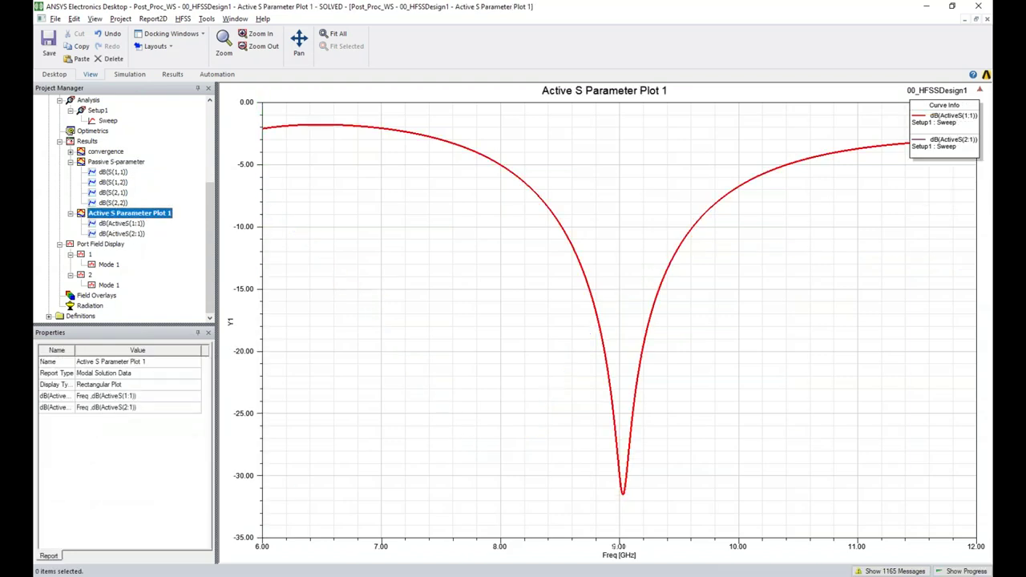
click(940, 143)
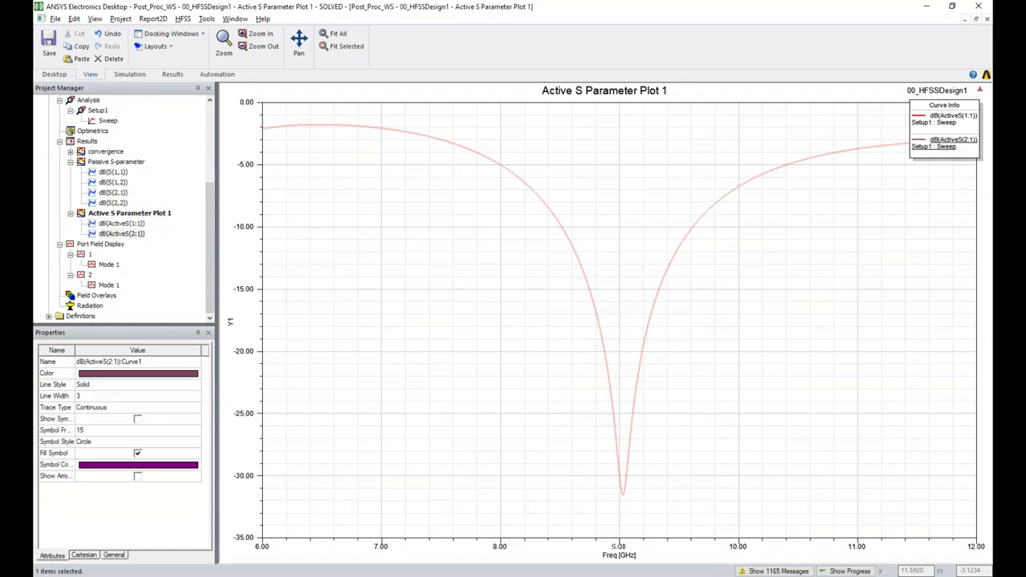
click(850, 252)
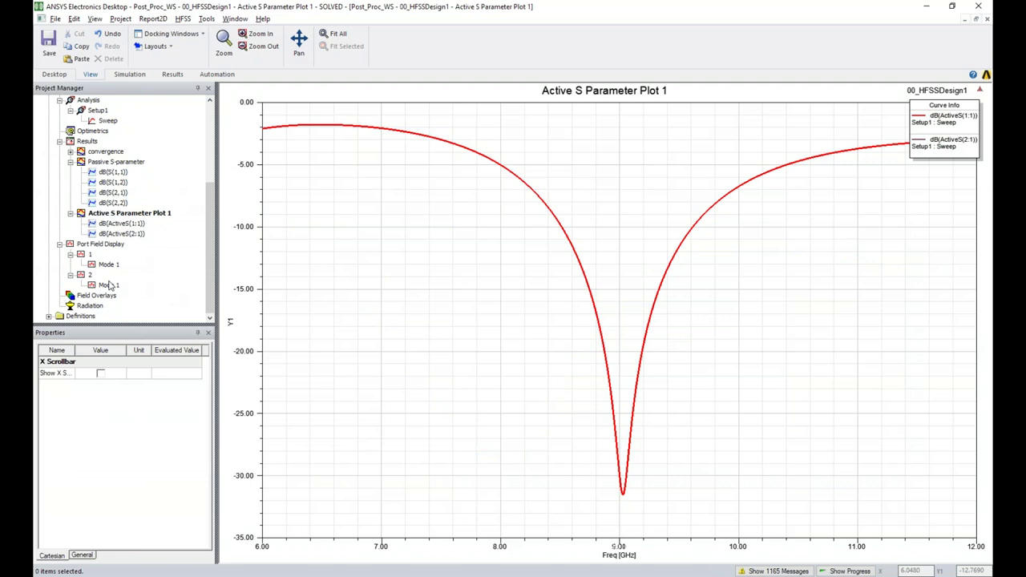
scroll(160, 207, up, 5)
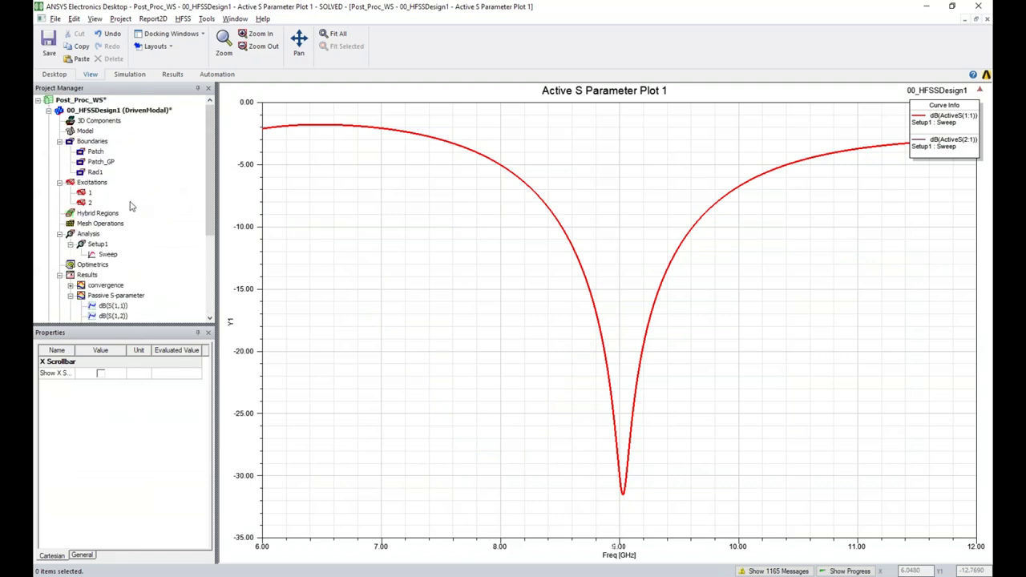
scroll(125, 206, down, 4)
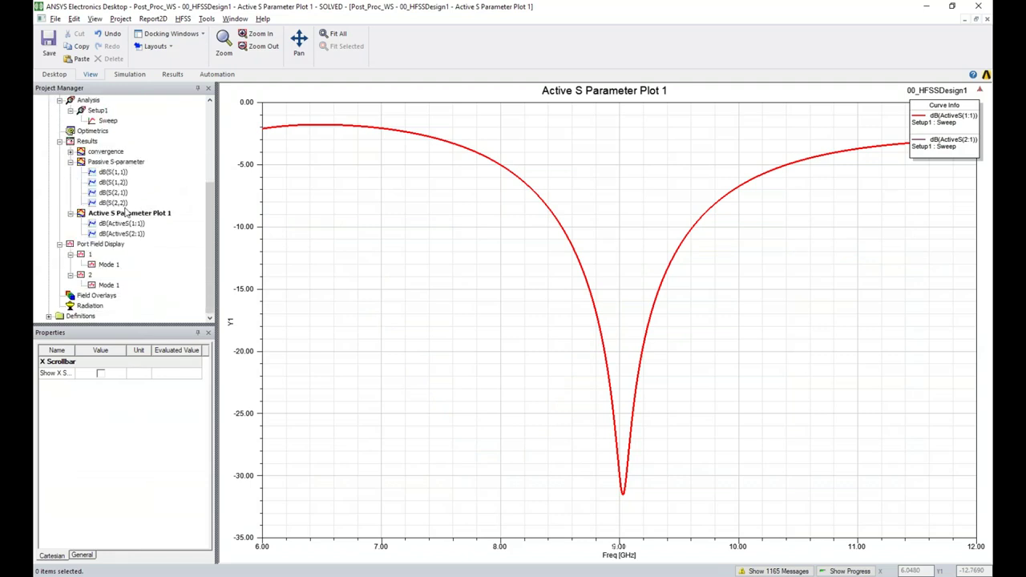
scroll(125, 217, up, 4)
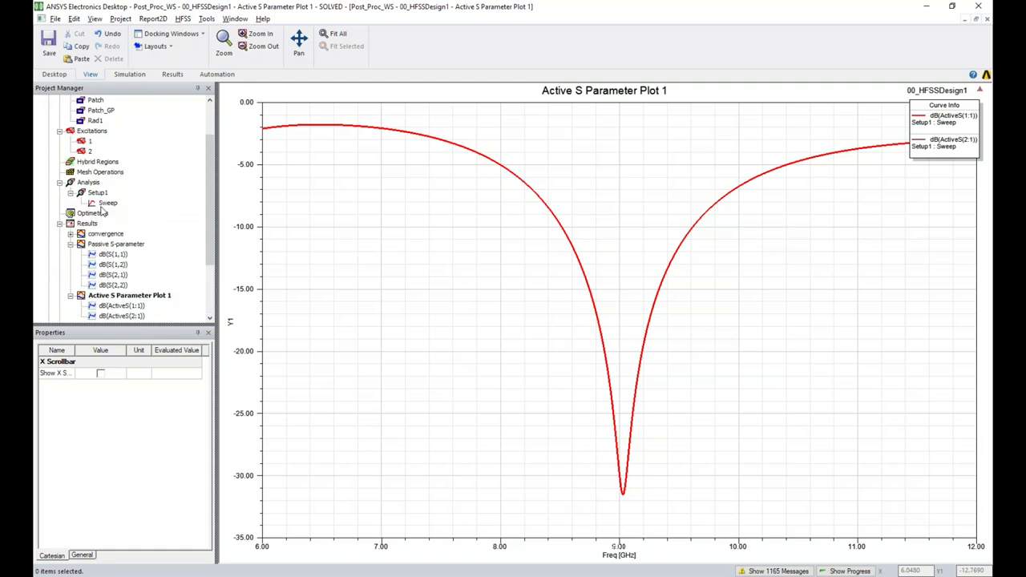
In Edit Sources, drive source 2:1 at 1 W magnitude with 90 deg phase and apply it
right_click(91, 183)
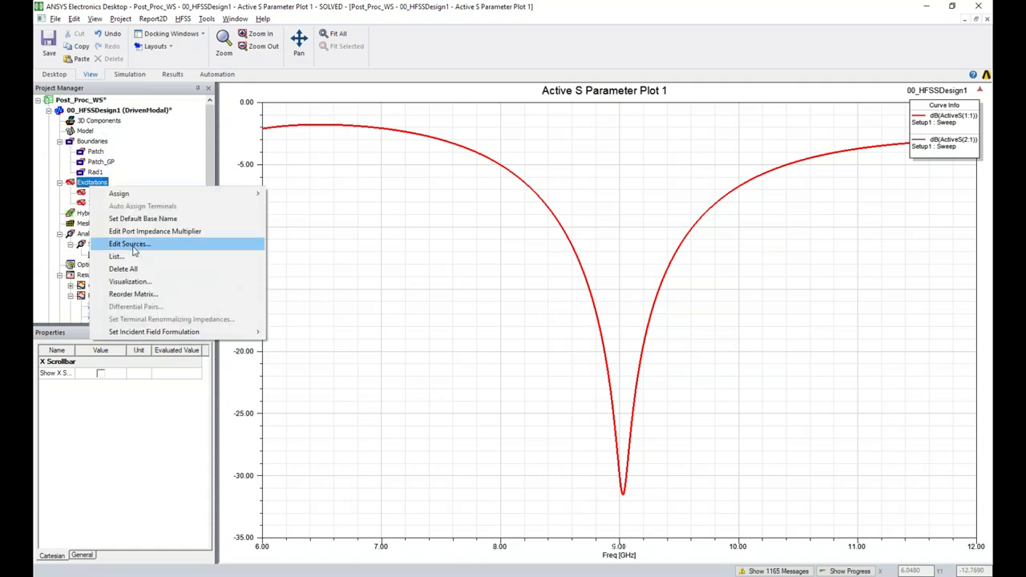
click(132, 244)
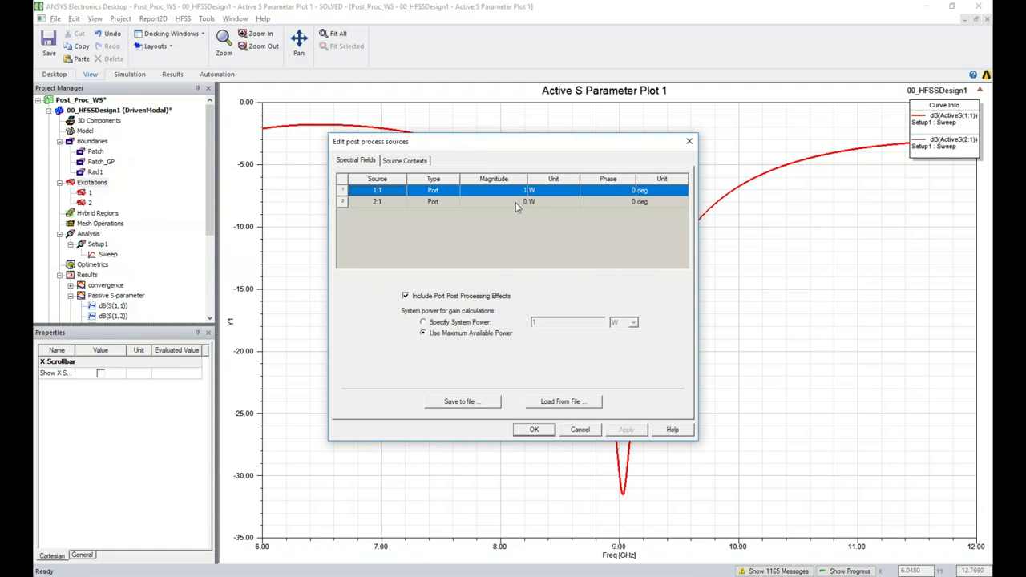
double_click(517, 204)
click(567, 245)
double_click(624, 202)
text(90)
click(627, 431)
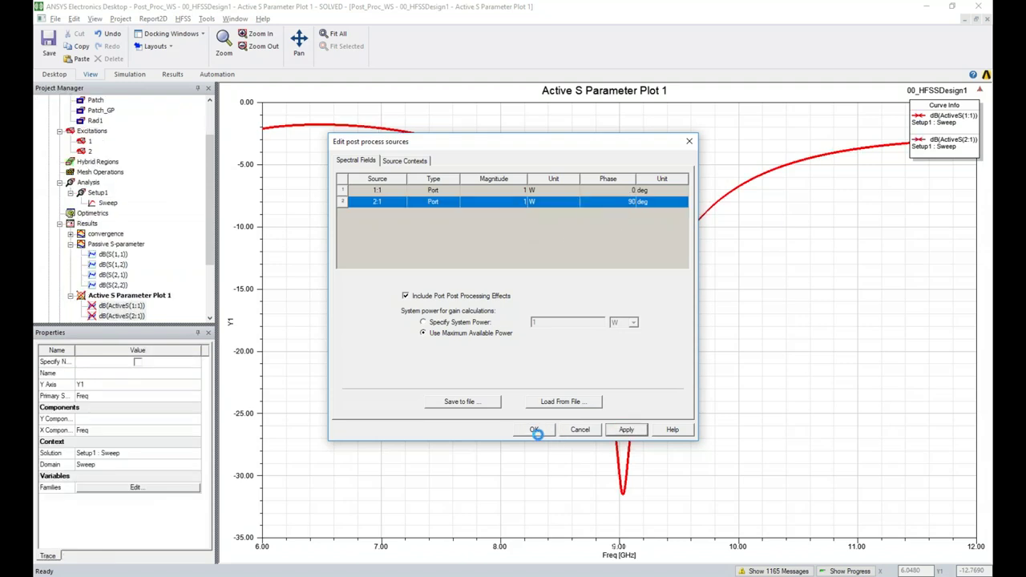
click(534, 430)
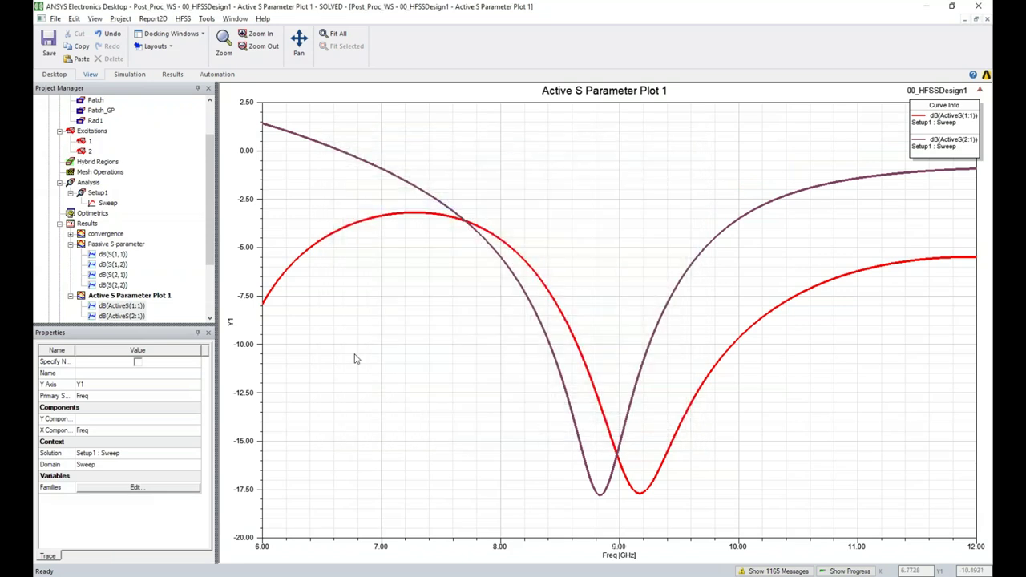
click(376, 314)
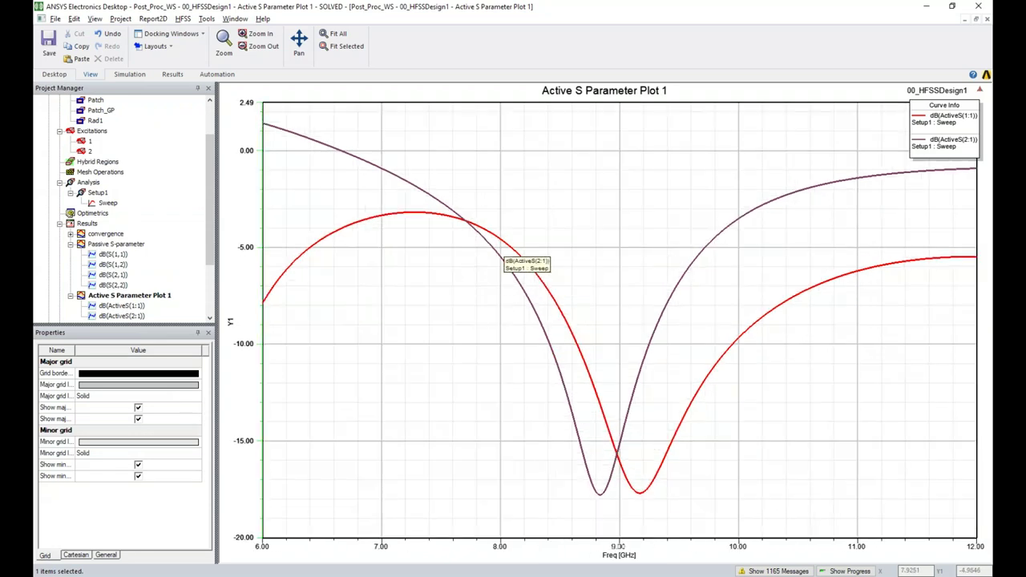
double_click(120, 245)
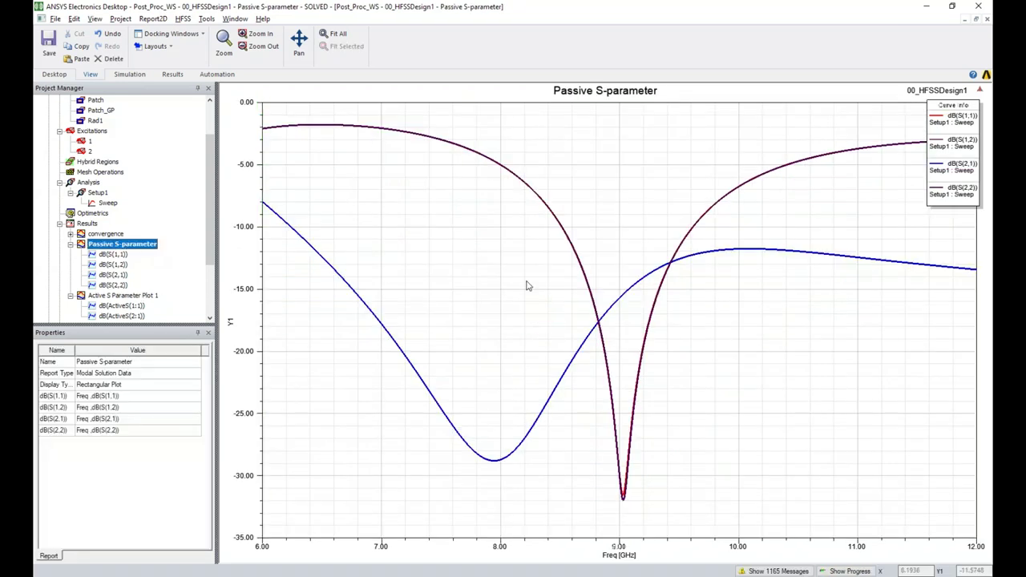
double_click(128, 295)
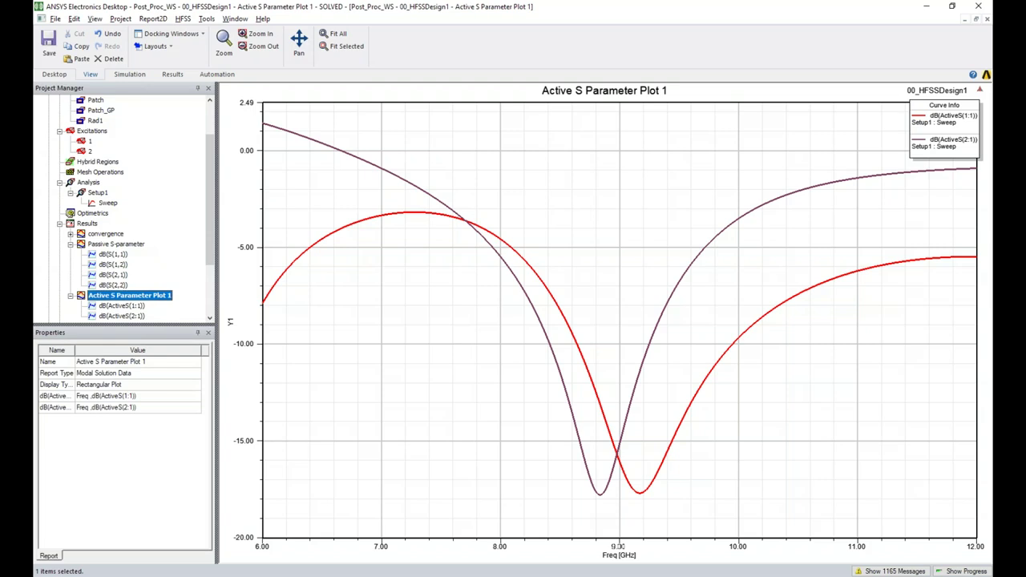
click(370, 394)
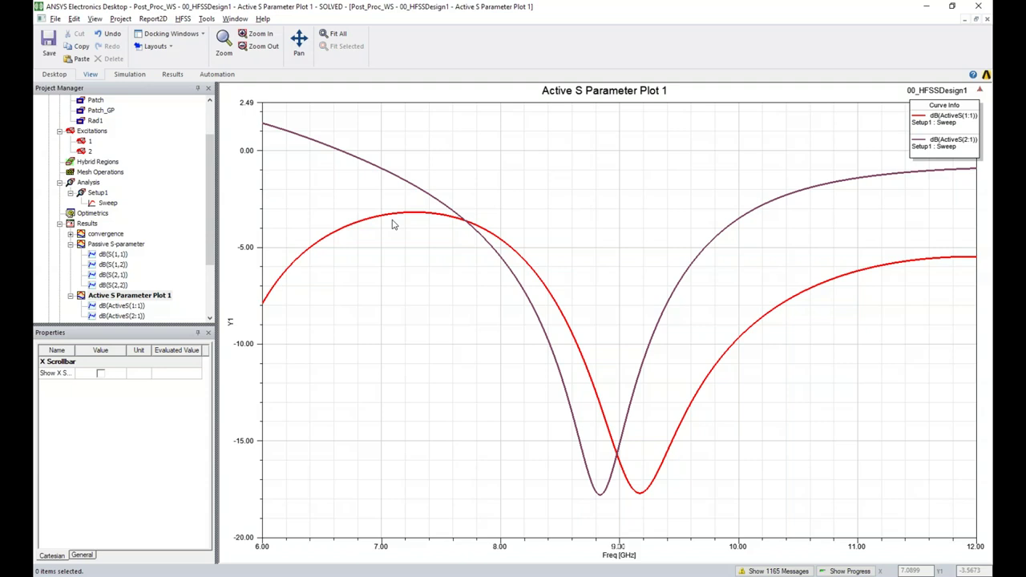
click(393, 225)
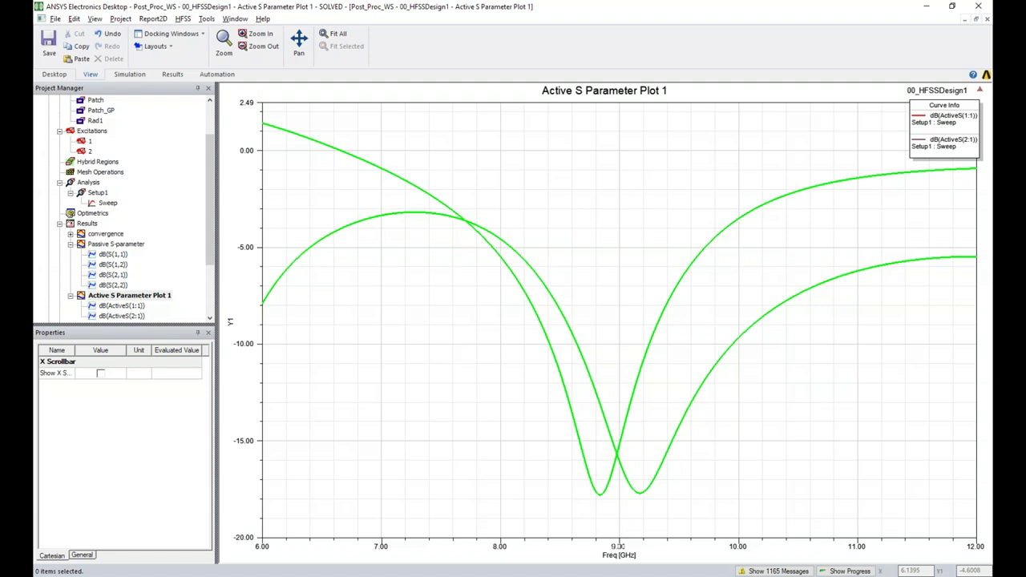
click(388, 333)
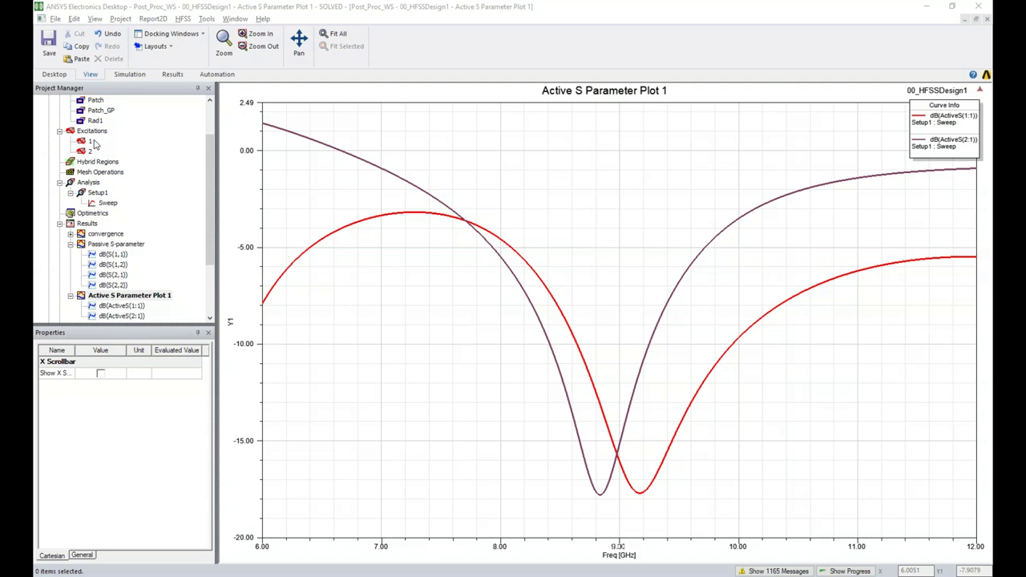
double_click(97, 134)
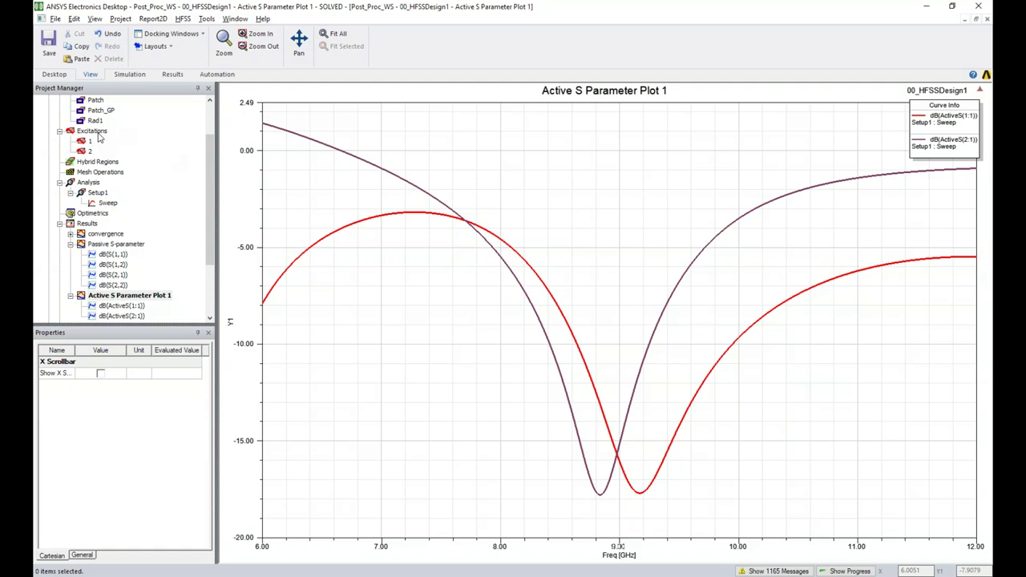
Reset source 2:1 to 0 W magnitude and 0 deg phase in Edit Sources
key(Escape)
right_click(101, 130)
click(164, 191)
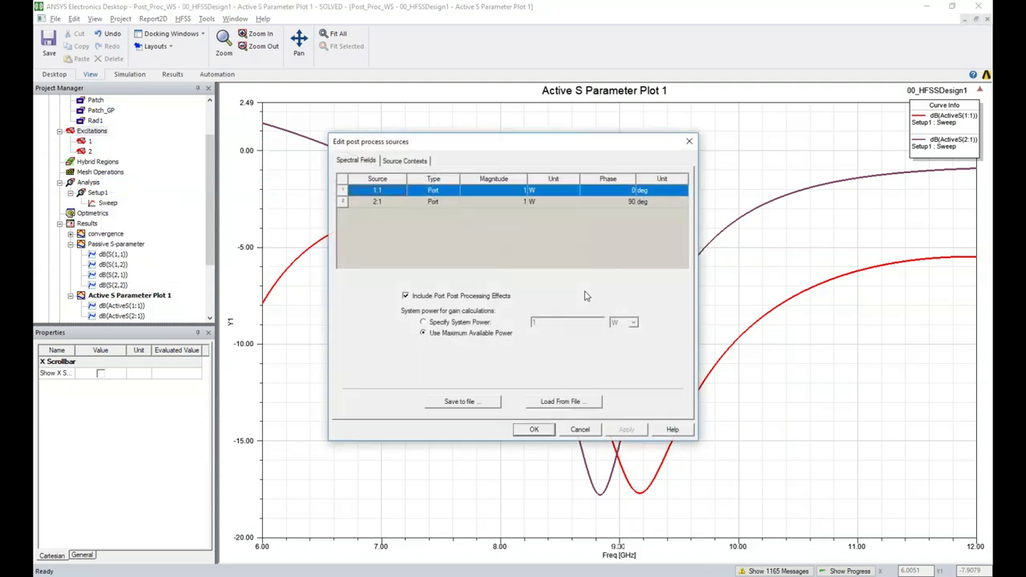
click(494, 201)
text(0)
click(624, 201)
text(0)
click(627, 430)
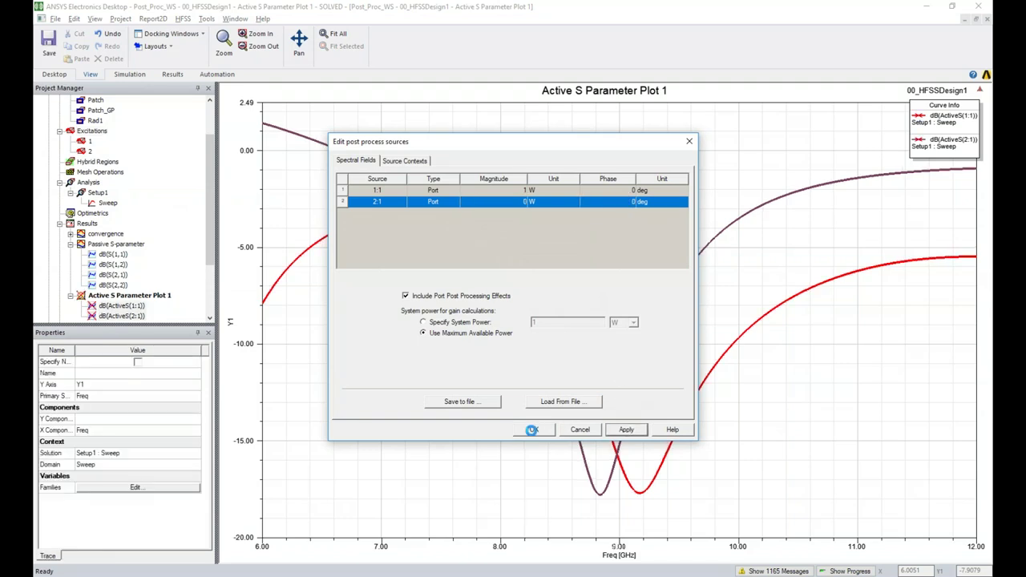
click(536, 430)
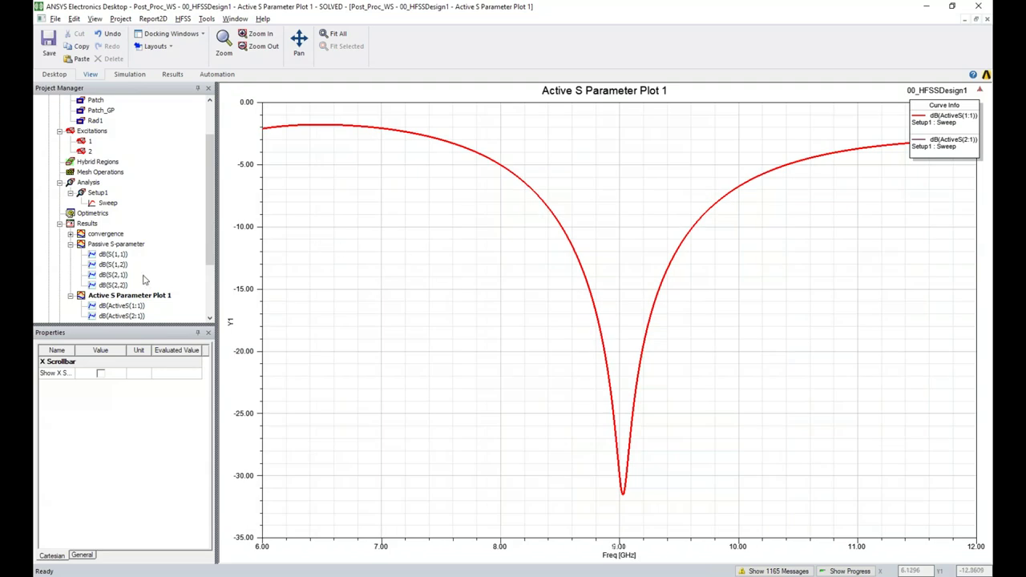
click(71, 244)
Collapse the plot results and select 00_HFSSDesign1 to show the 3D model
click(71, 255)
scroll(81, 263, up, 2)
click(92, 112)
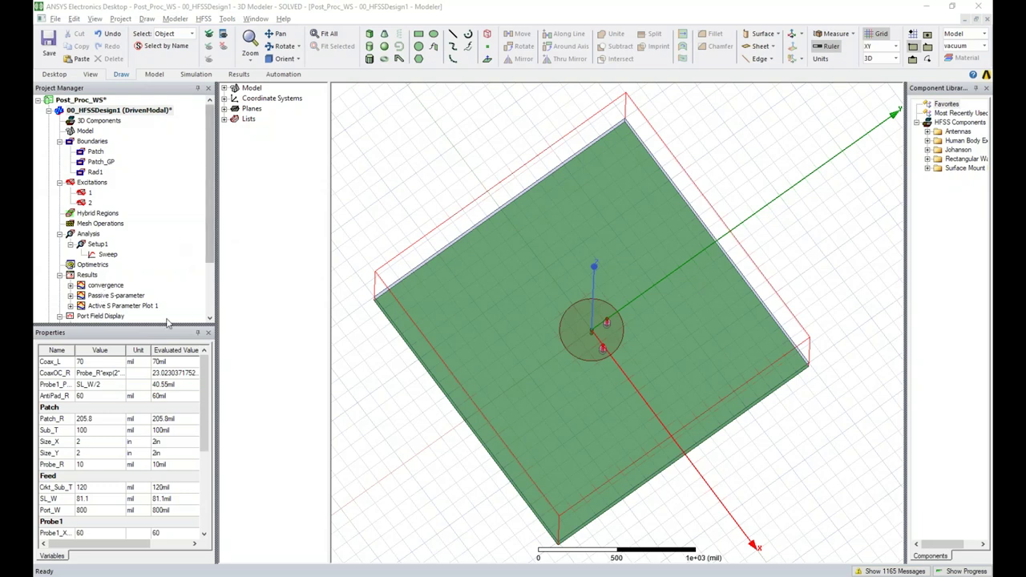
drag(158, 326, 166, 375)
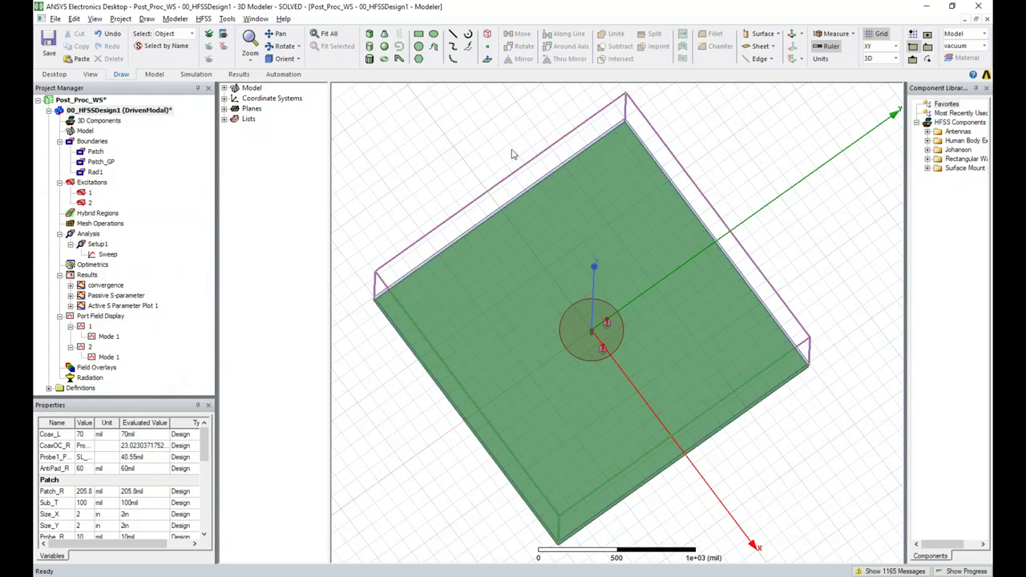
Expand Model > Solids by material (copper, Rogers RO3003, vacuum) and select Antenna_Substrate
click(225, 88)
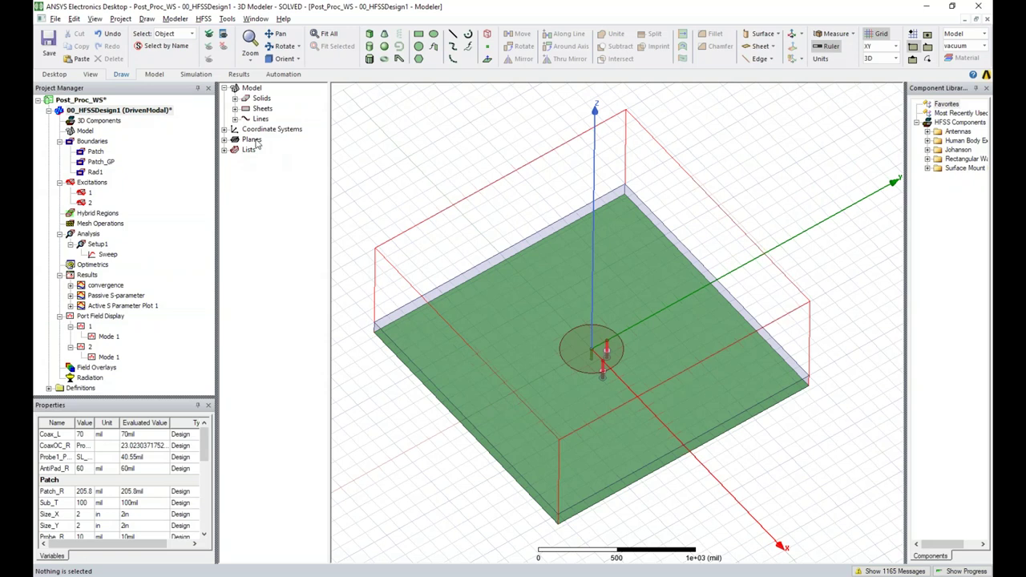
click(236, 98)
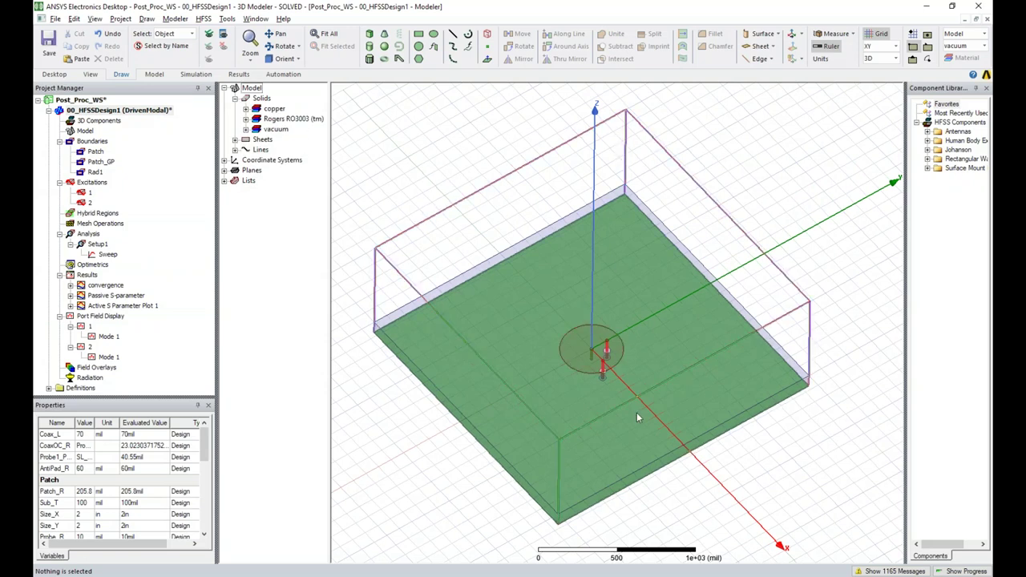
click(246, 108)
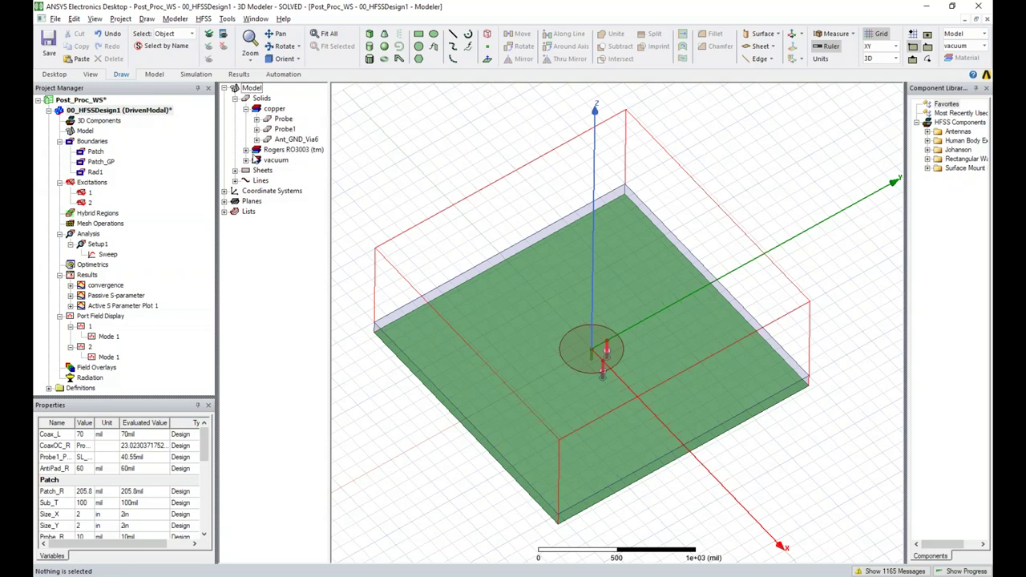
click(245, 150)
click(245, 170)
drag(329, 188, 377, 187)
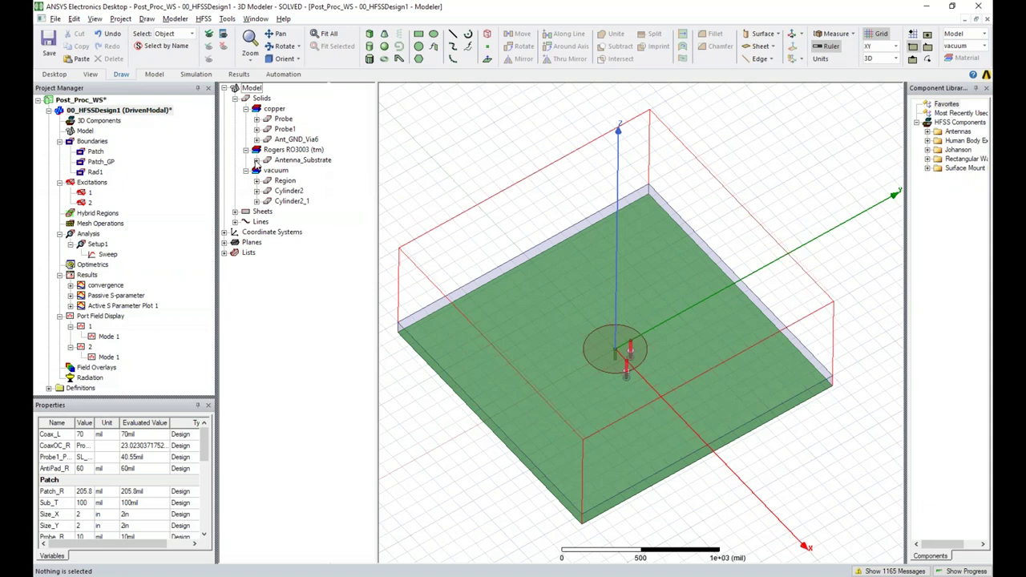
click(301, 160)
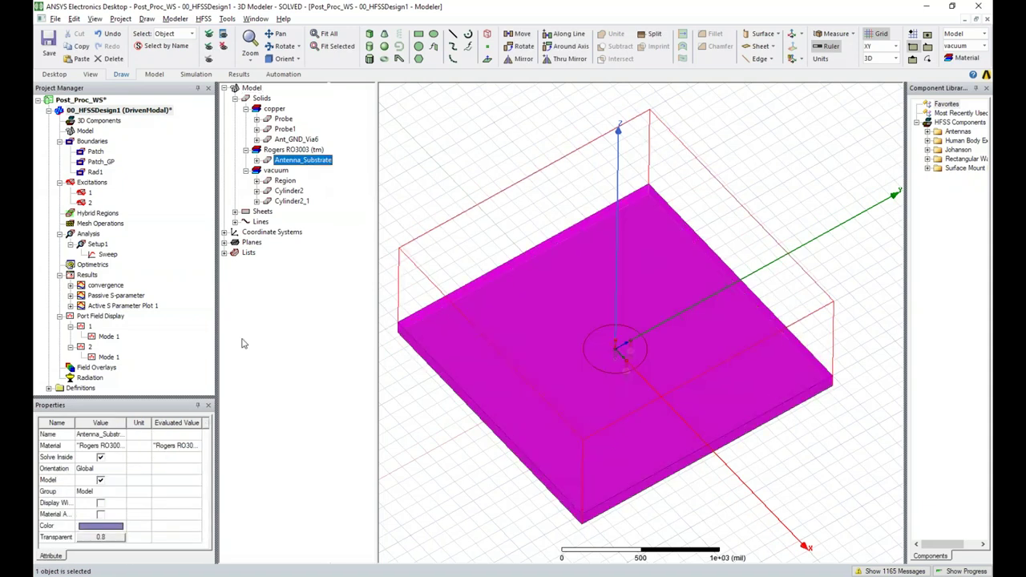
click(403, 207)
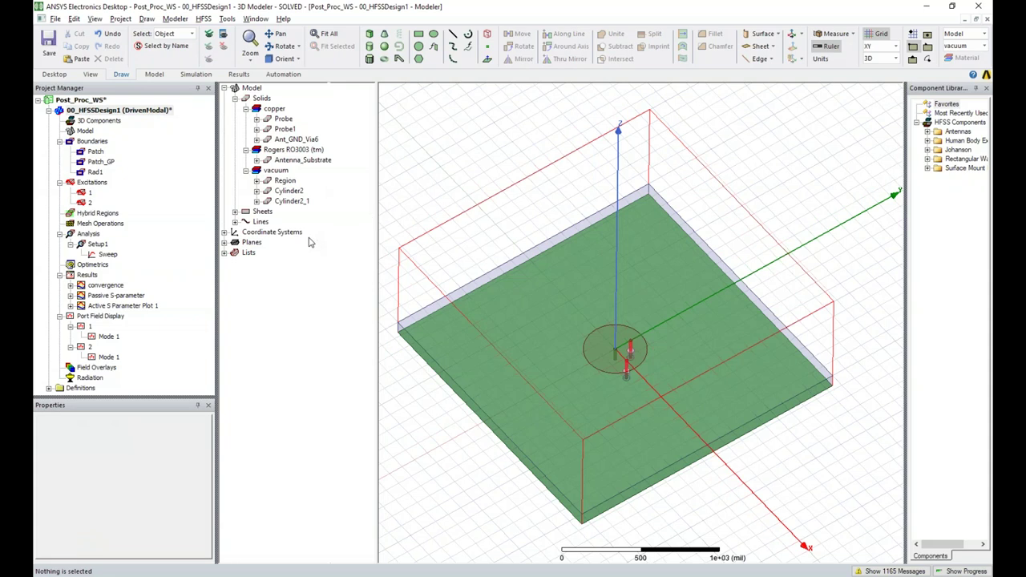
click(257, 161)
click(257, 160)
click(300, 161)
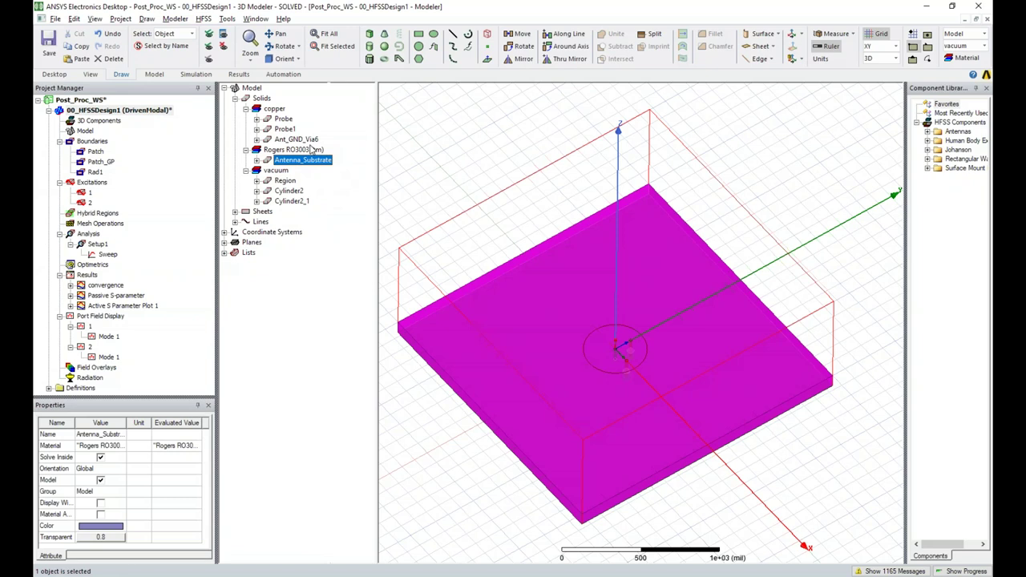
Plot Mag_E on Antenna_Substrate using Setup1 : LastAdaptive at 10 GHz
click(204, 18)
mouse_move(251, 261)
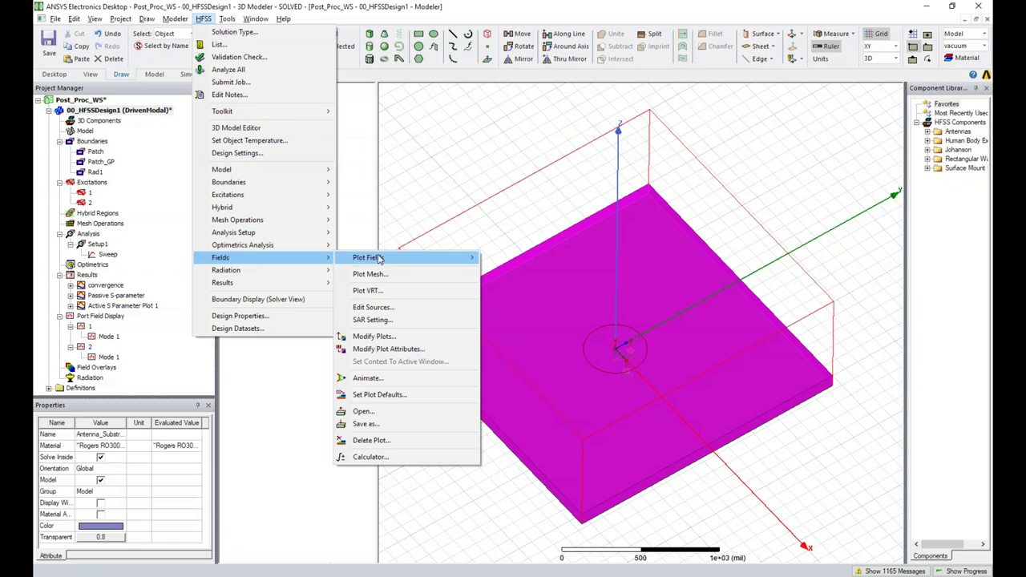
mouse_move(381, 258)
mouse_move(545, 258)
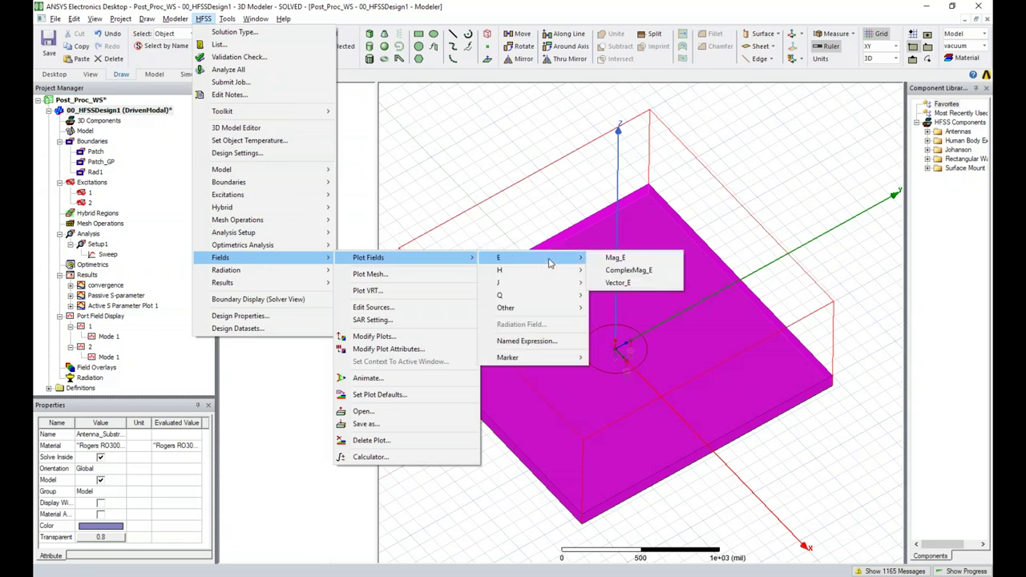
click(615, 257)
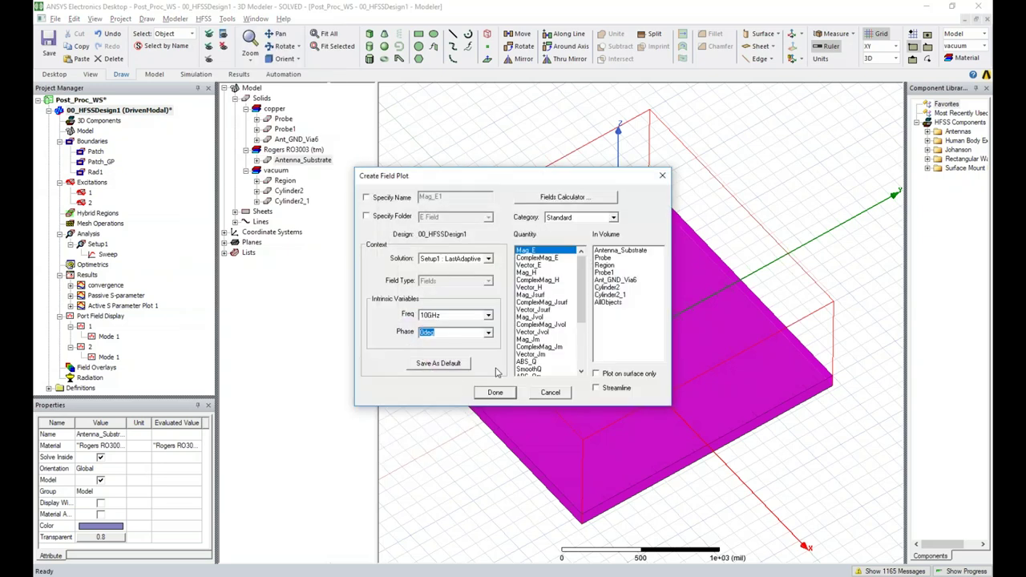
click(497, 393)
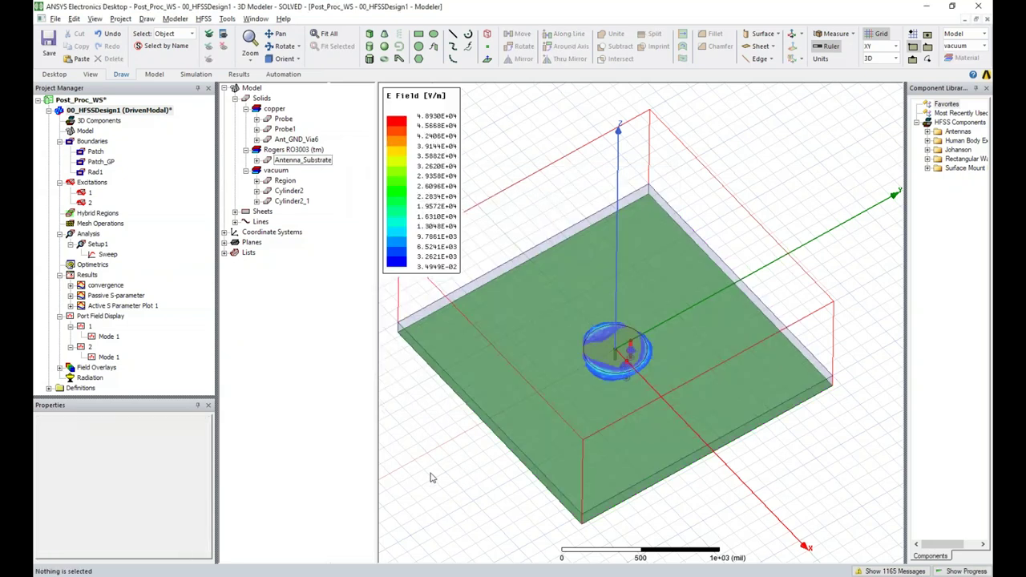
alt+drag(453, 480, 461, 501)
Orbit the model into an isometric view of the Mag_E plot
alt+drag(729, 484, 814, 449)
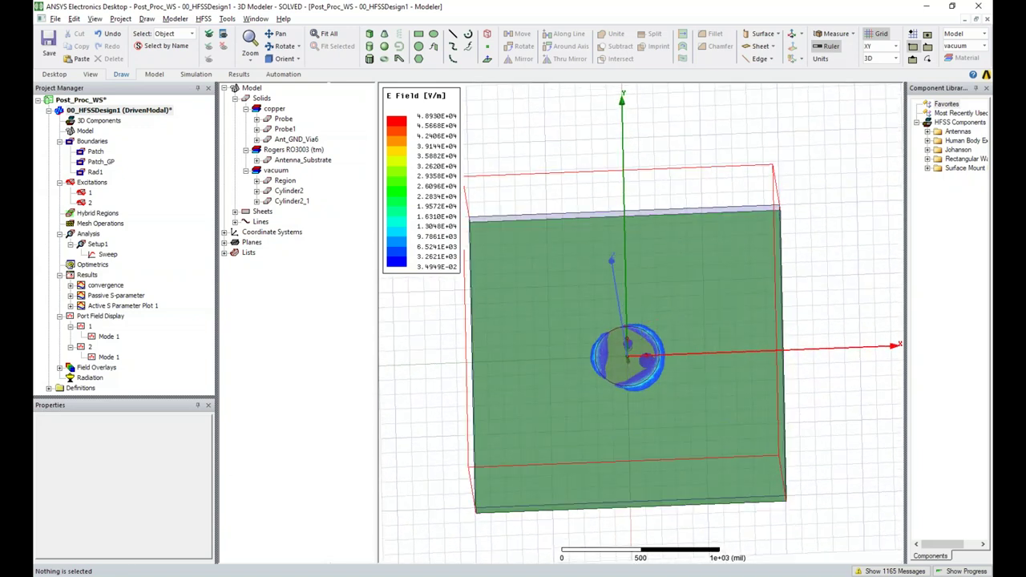
alt+drag(412, 473, 641, 321)
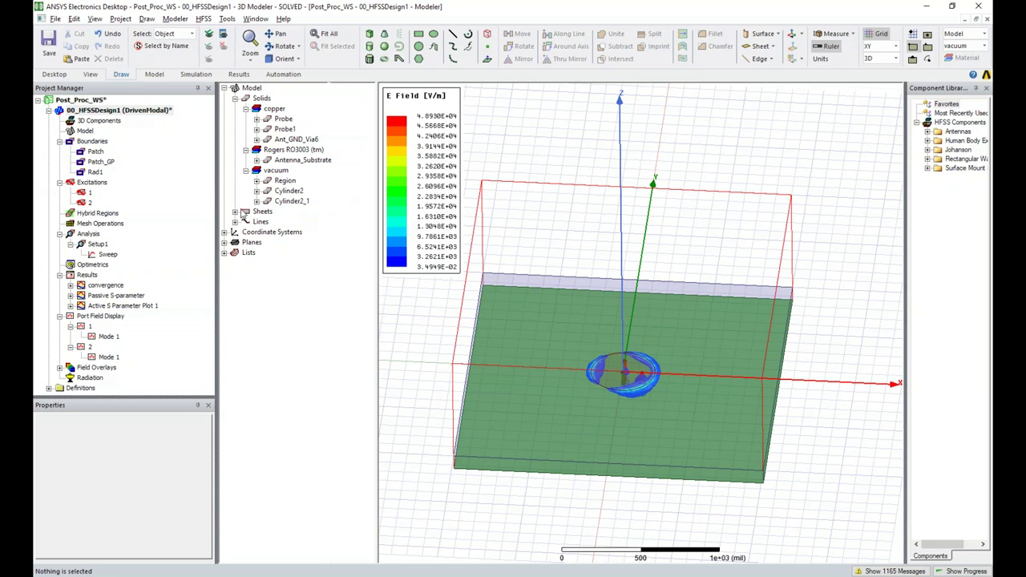
click(203, 18)
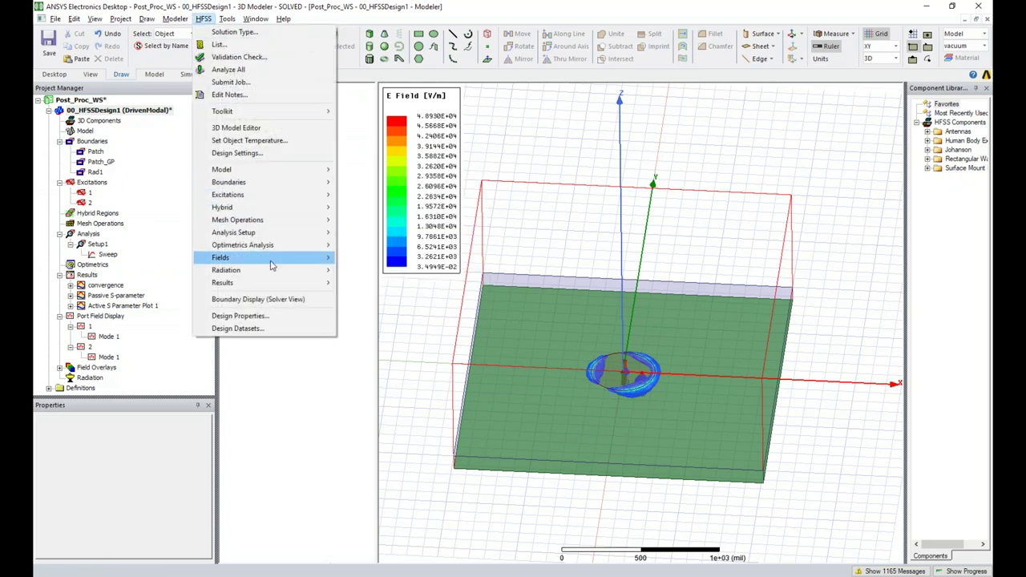
mouse_move(267, 257)
click(422, 258)
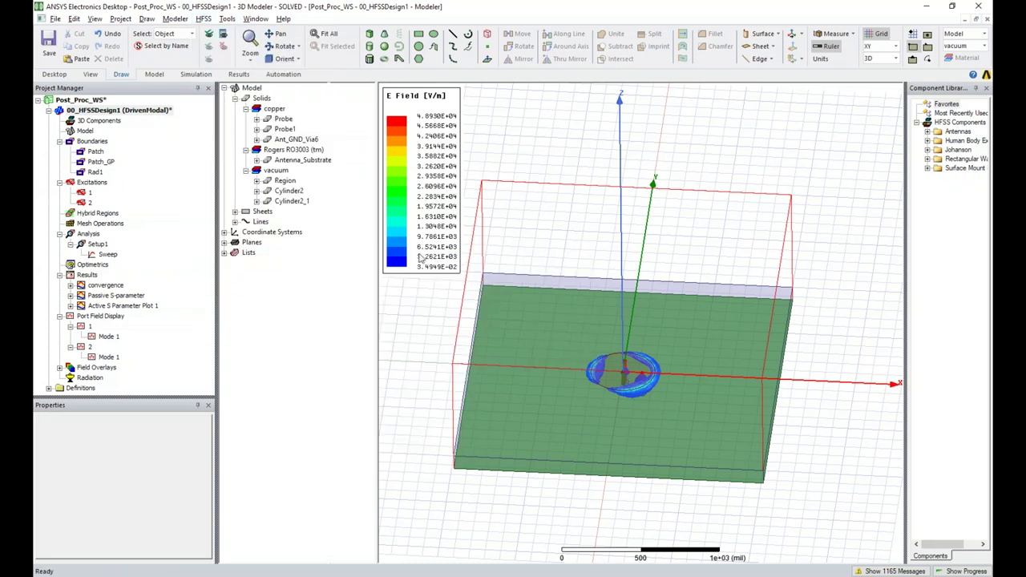
right_click(296, 160)
click(561, 501)
Plot Mag_E on the substrate selected in the view, then tilt toward a top-down look
alt+drag(614, 524, 554, 465)
click(549, 437)
right_click(545, 432)
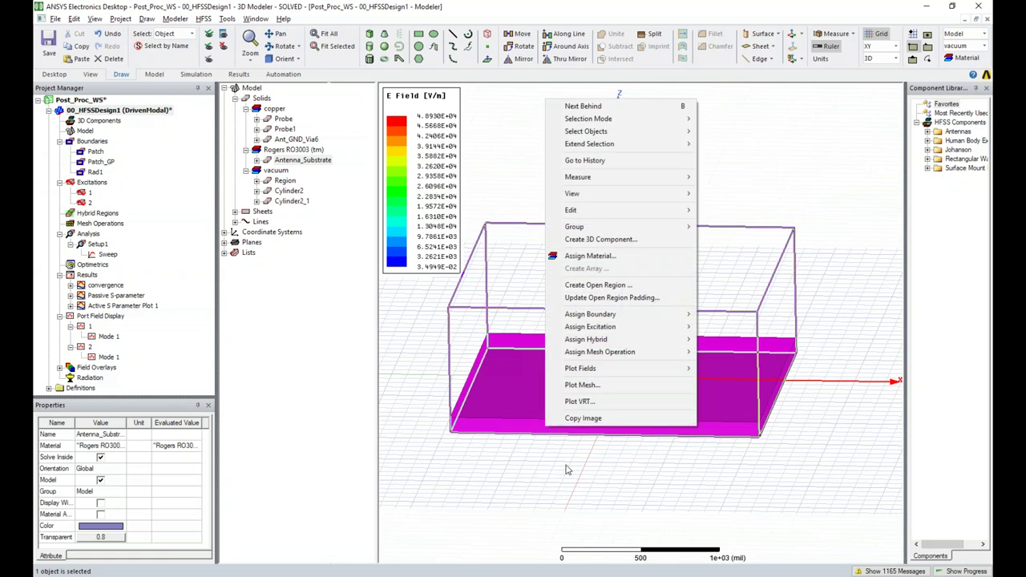
mouse_move(662, 374)
mouse_move(746, 371)
click(831, 368)
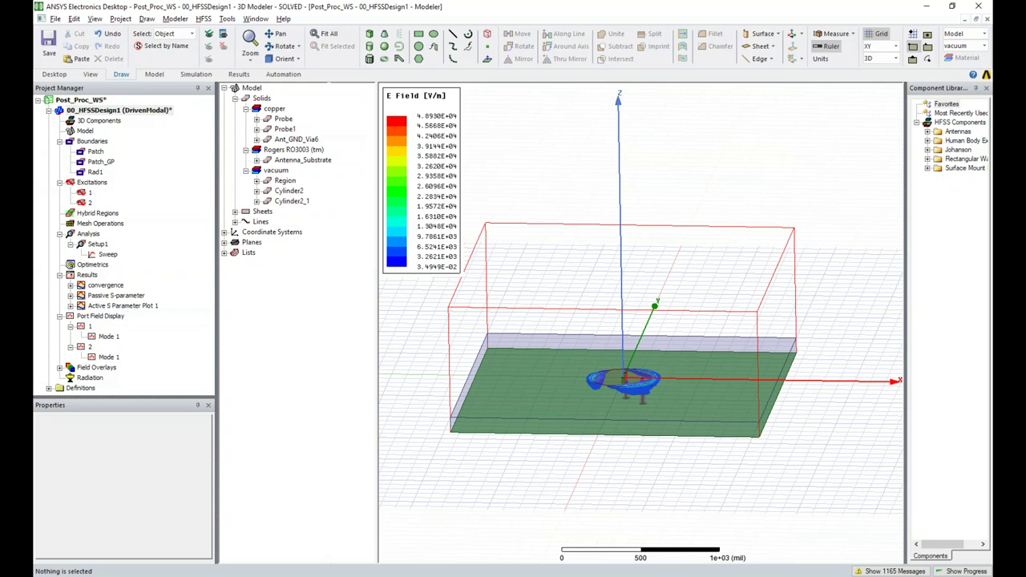
alt+drag(541, 452, 522, 470)
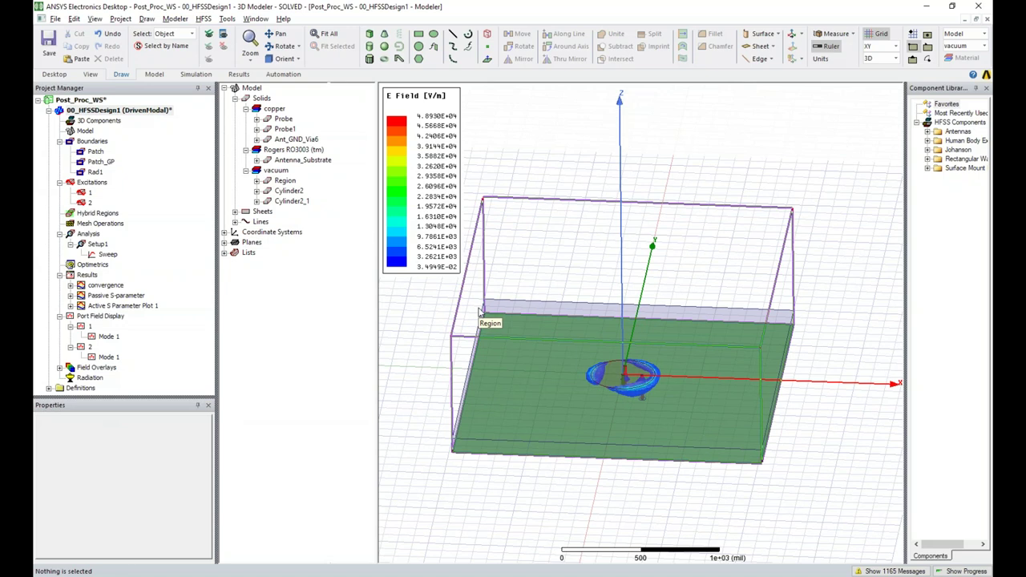
alt+drag(580, 419, 589, 423)
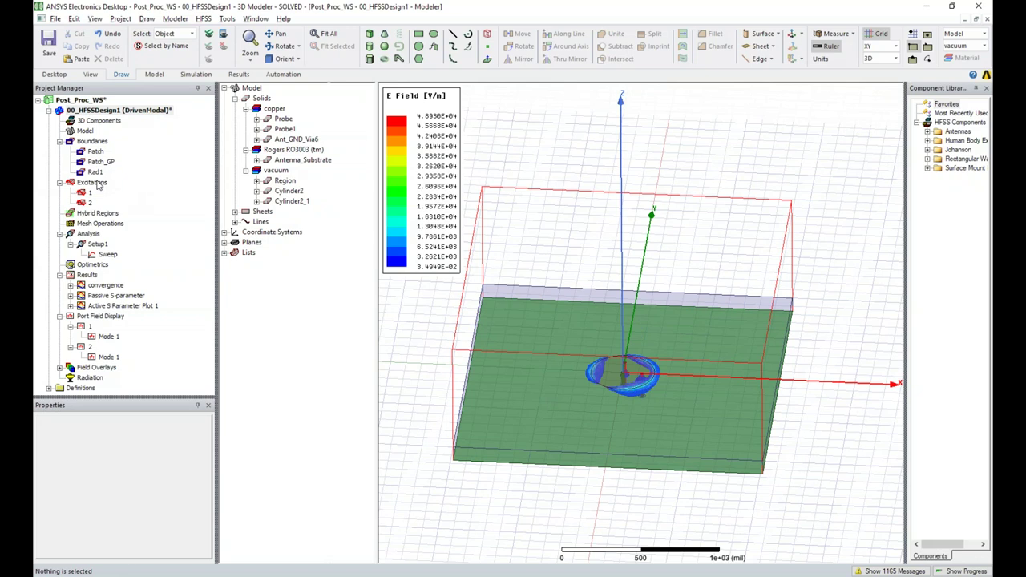
Set source 2:1 to 1 W at 90 deg phase and apply it to the field plot
right_click(92, 182)
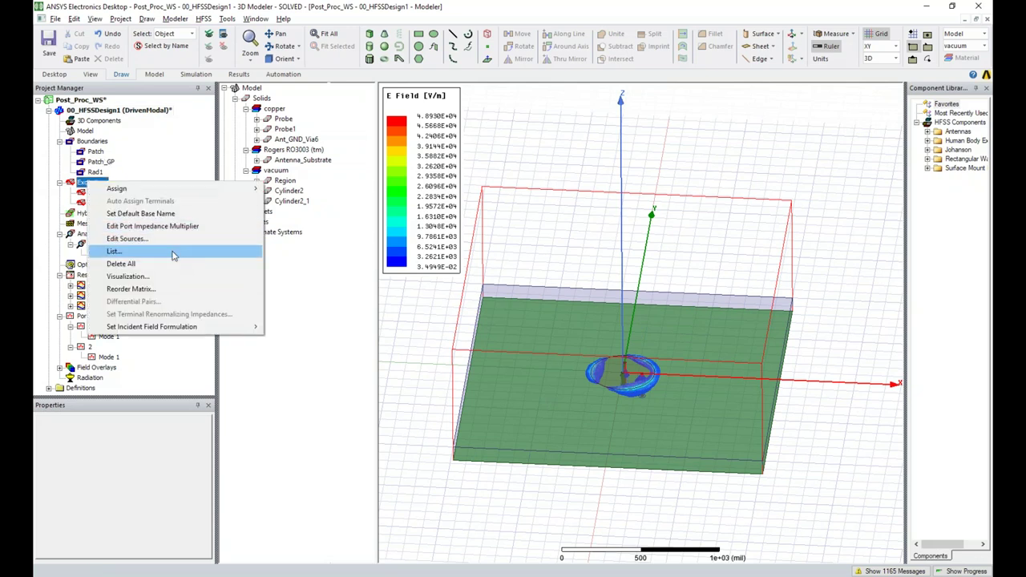
click(128, 238)
click(520, 202)
text(1)
click(630, 203)
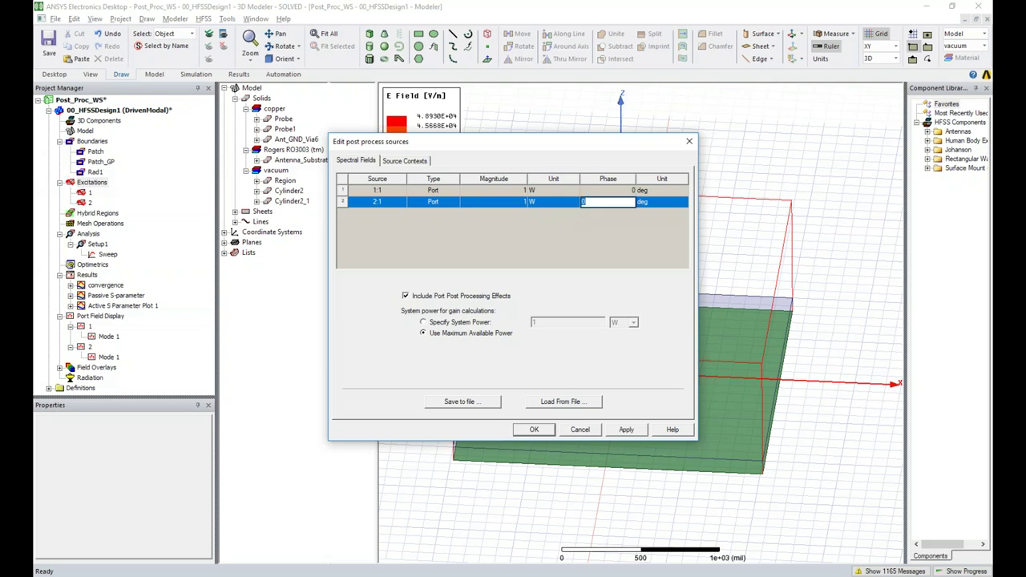
text(90)
drag(550, 144, 274, 94)
click(352, 379)
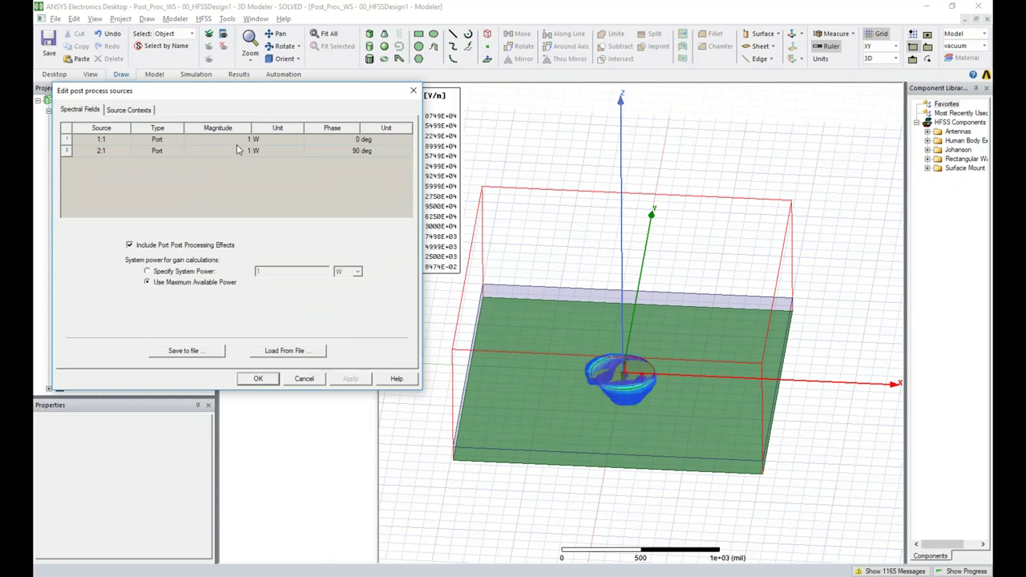
click(260, 380)
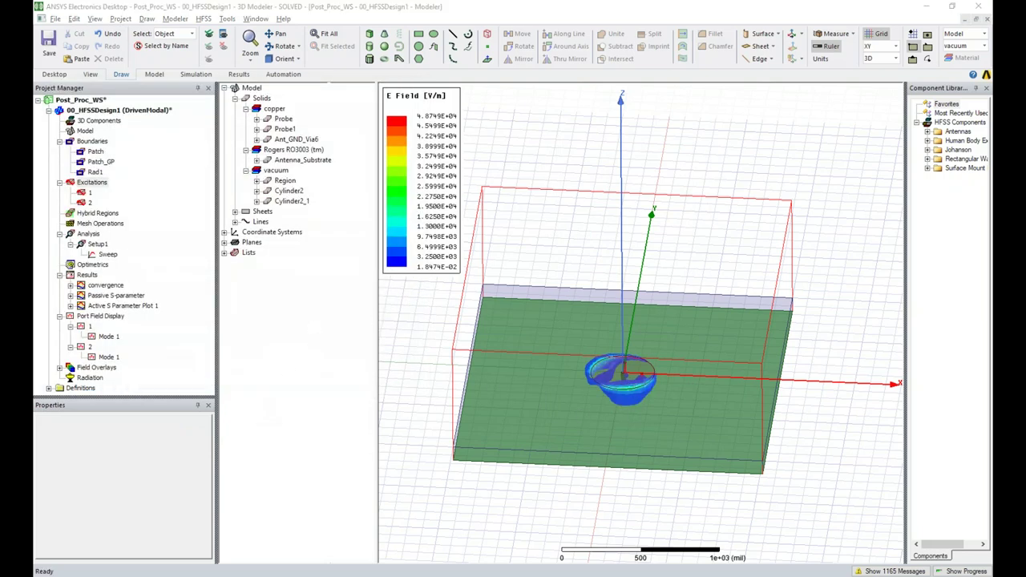
click(538, 155)
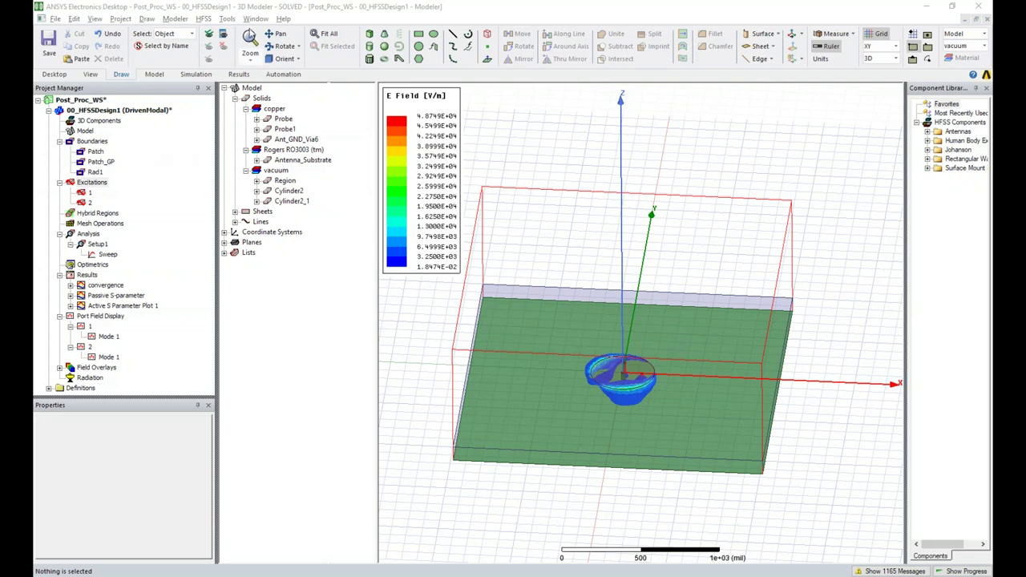
Expand Field Overlays > E Field and bring up the actions for the Mag_E1 plot
right_click(512, 133)
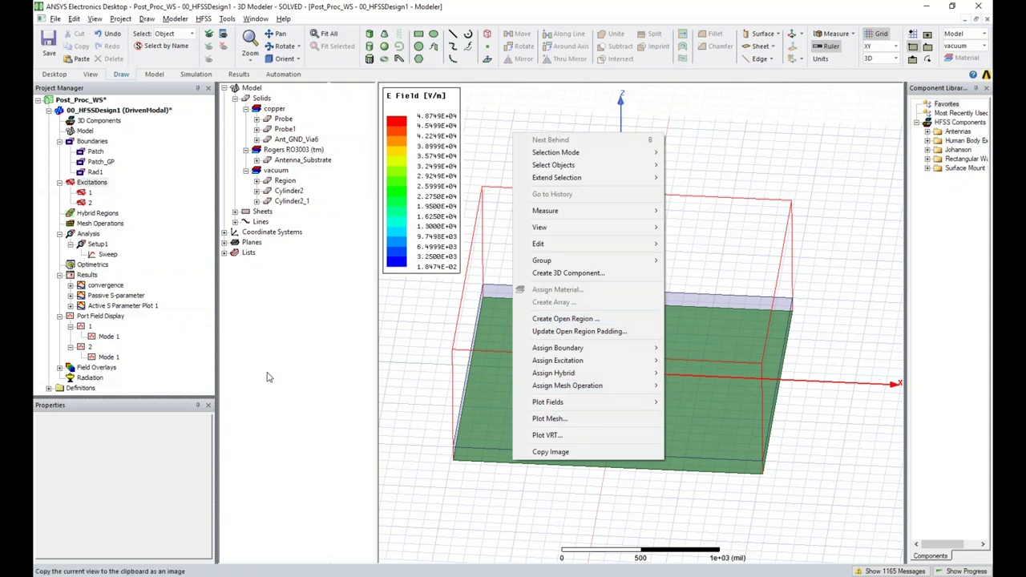
right_click(84, 371)
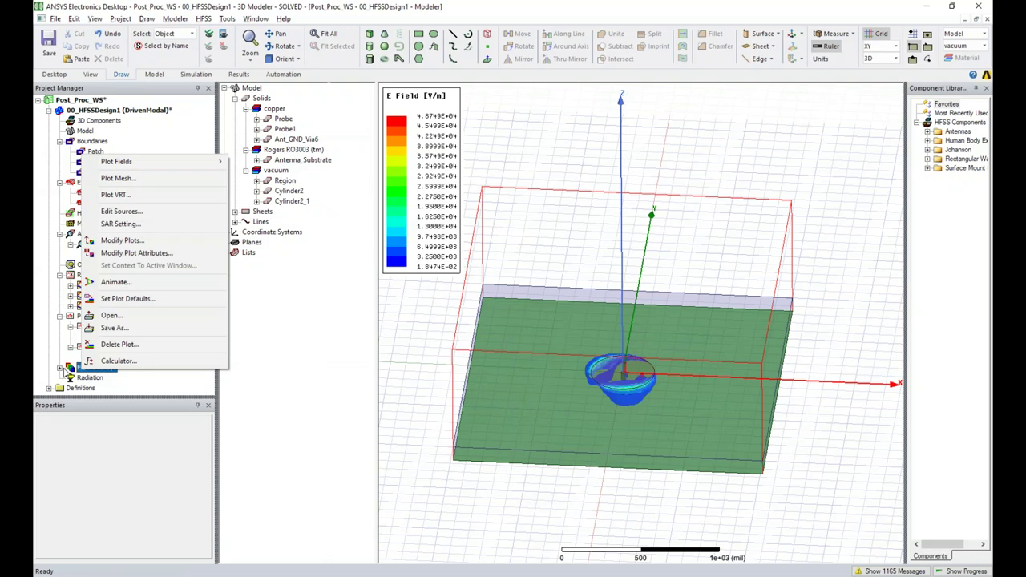
click(63, 368)
right_click(96, 368)
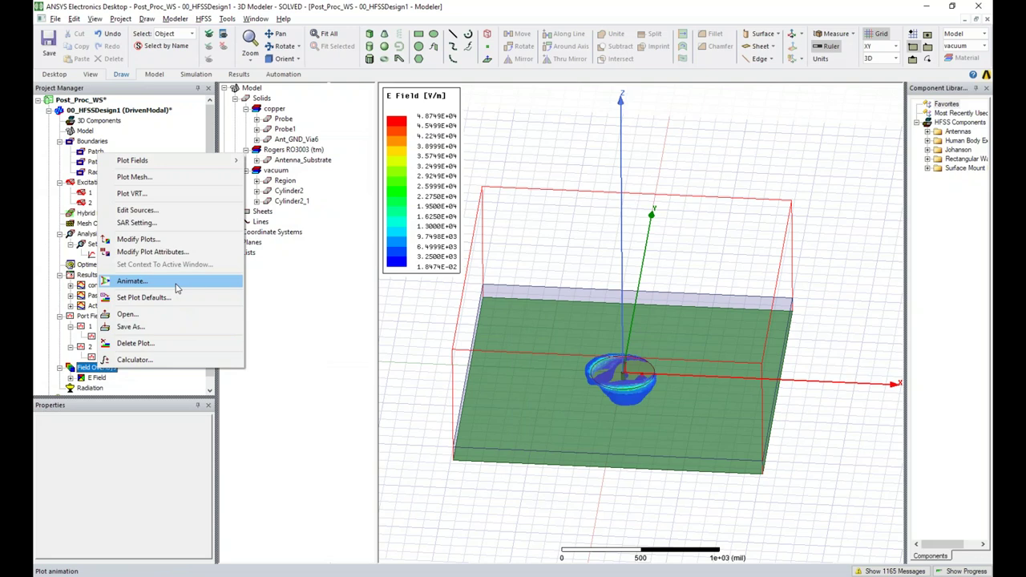
click(95, 379)
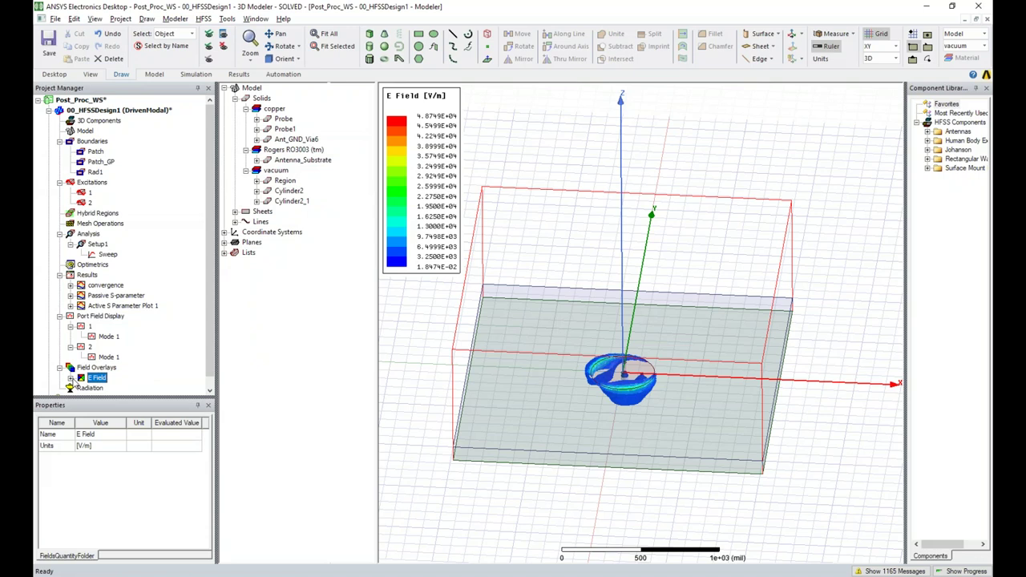
scroll(111, 385, down, 1)
click(71, 368)
click(70, 369)
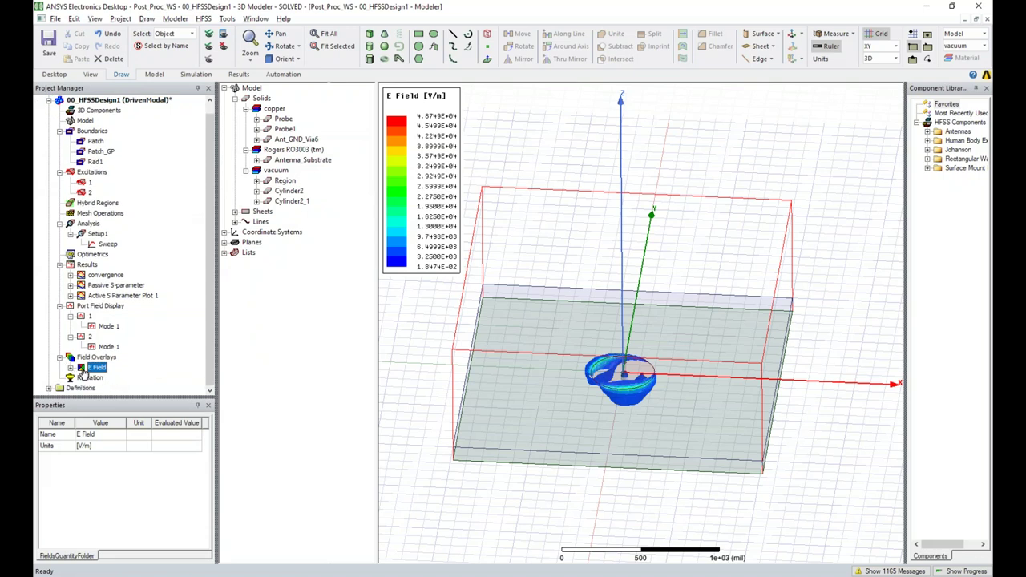
right_click(89, 367)
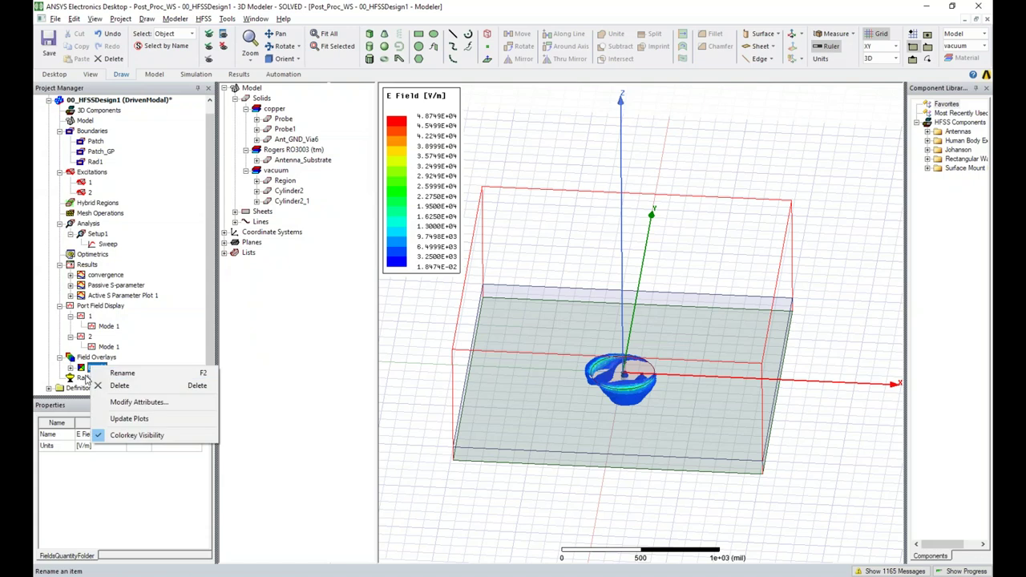
click(72, 368)
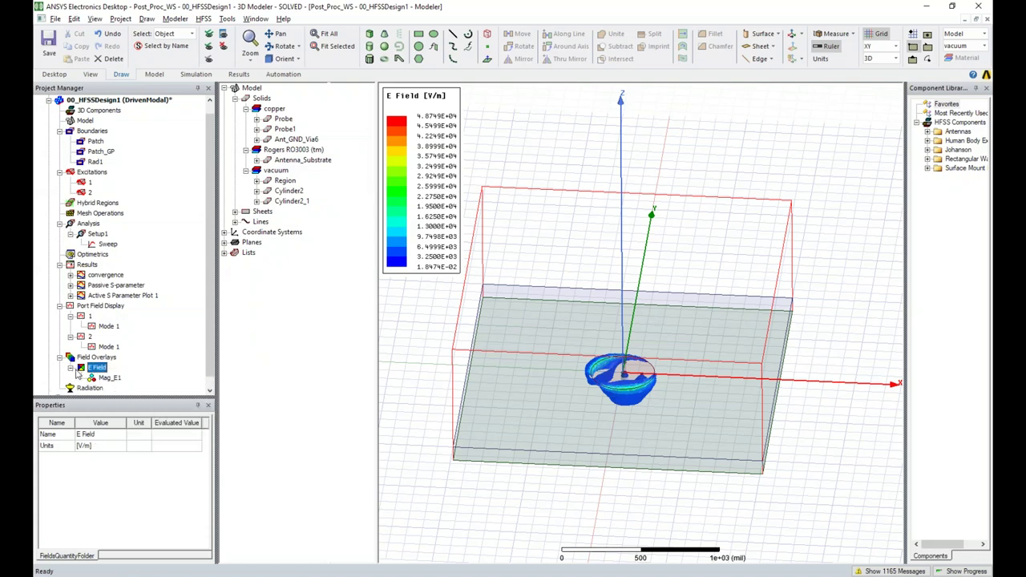
click(107, 379)
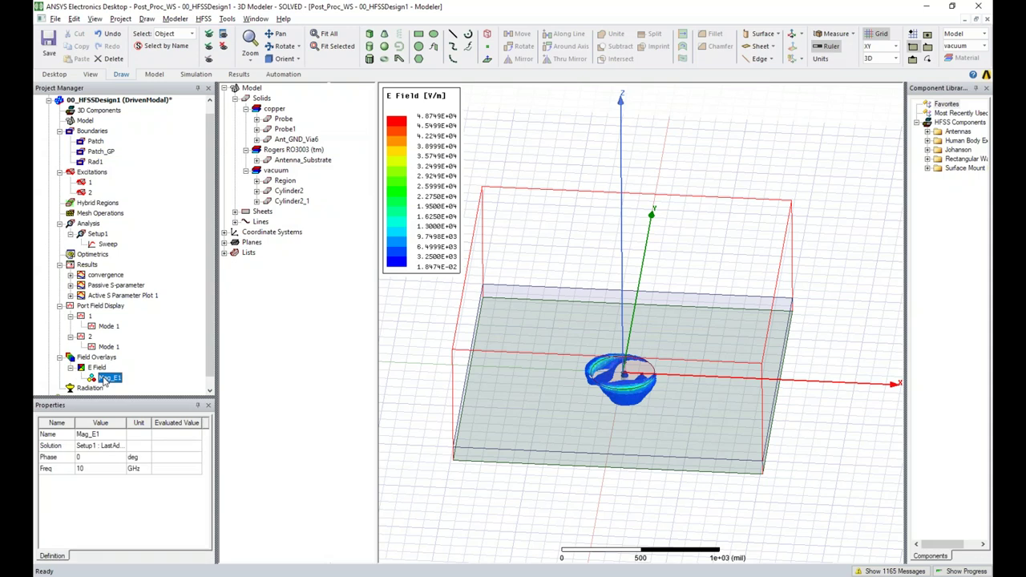
right_click(104, 380)
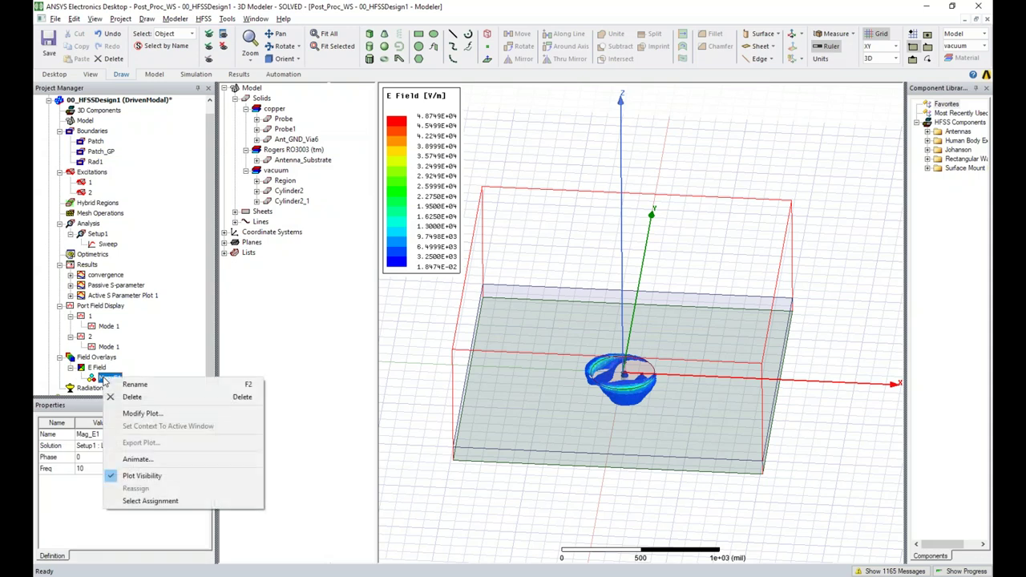
Play Animation1, the phase sweep of the Mag_E1 plot, and raise its speed
click(172, 465)
drag(477, 250, 472, 250)
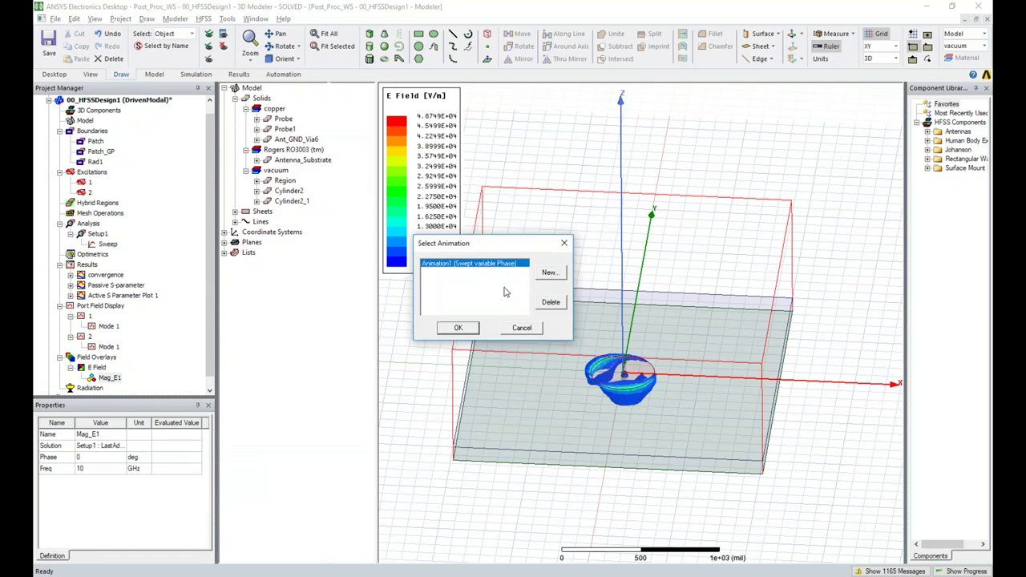
click(458, 328)
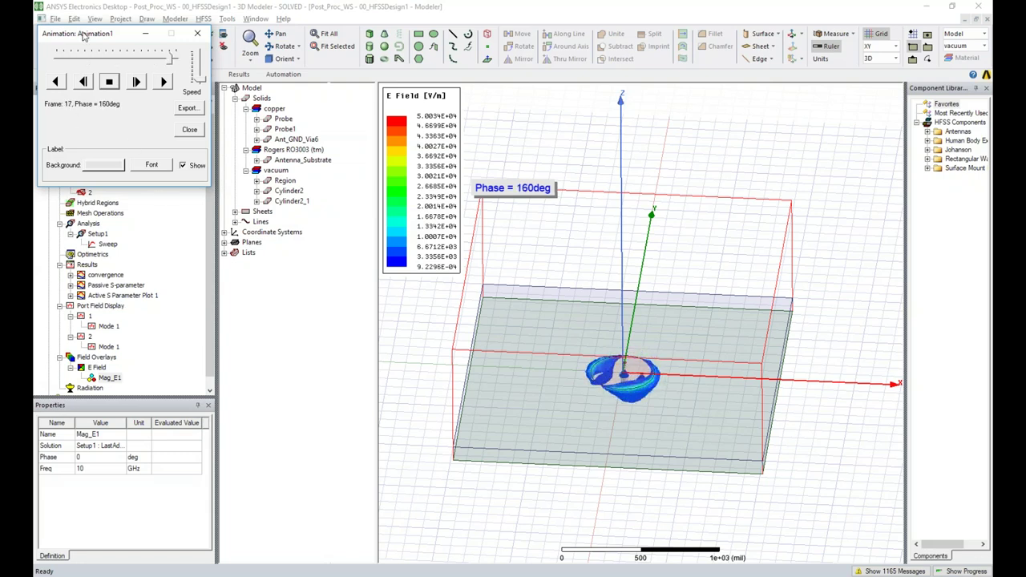
drag(85, 34, 174, 107)
drag(290, 157, 292, 130)
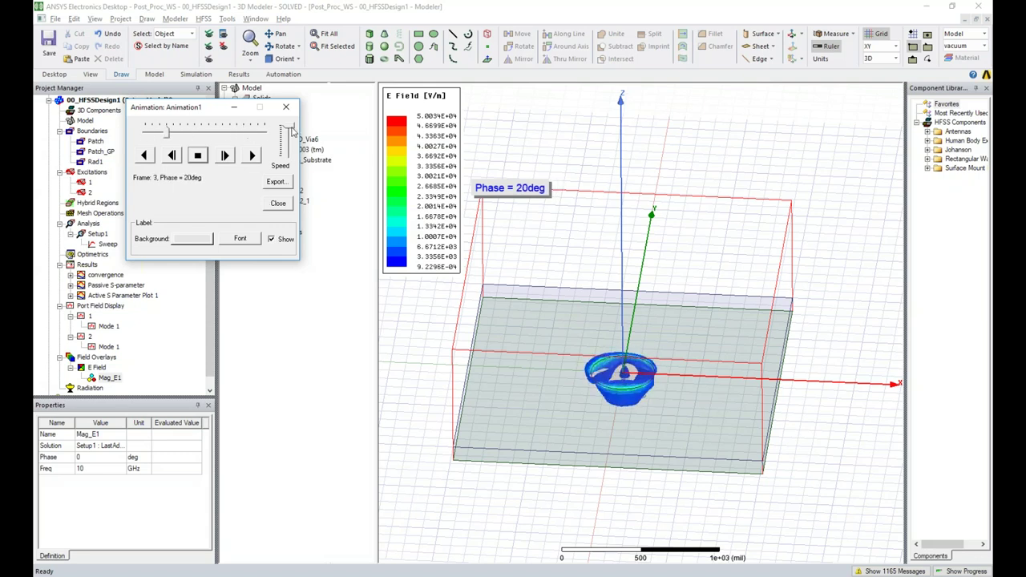
Start exporting the animation, keeping AVI Files as the save type
click(275, 183)
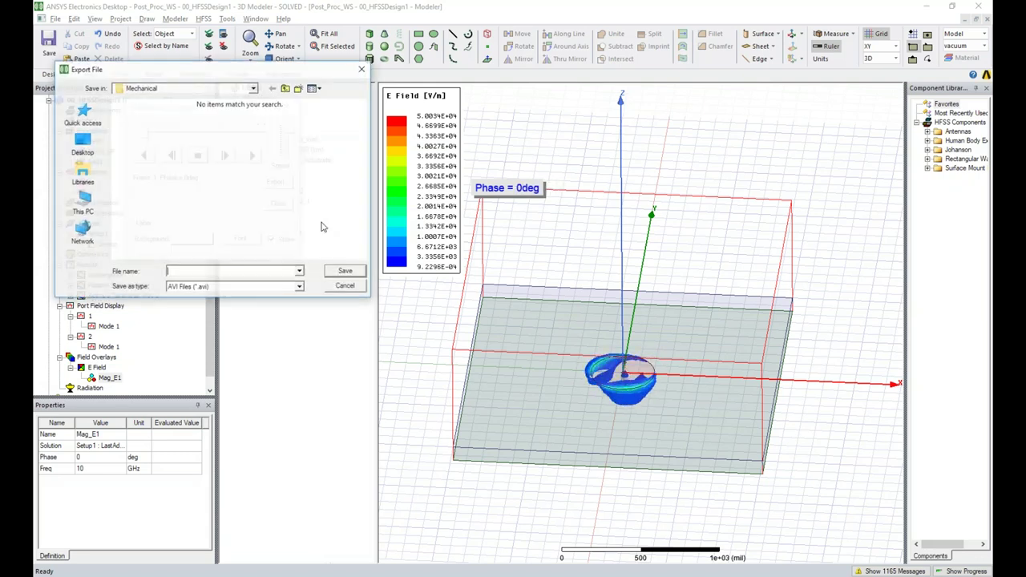
click(302, 290)
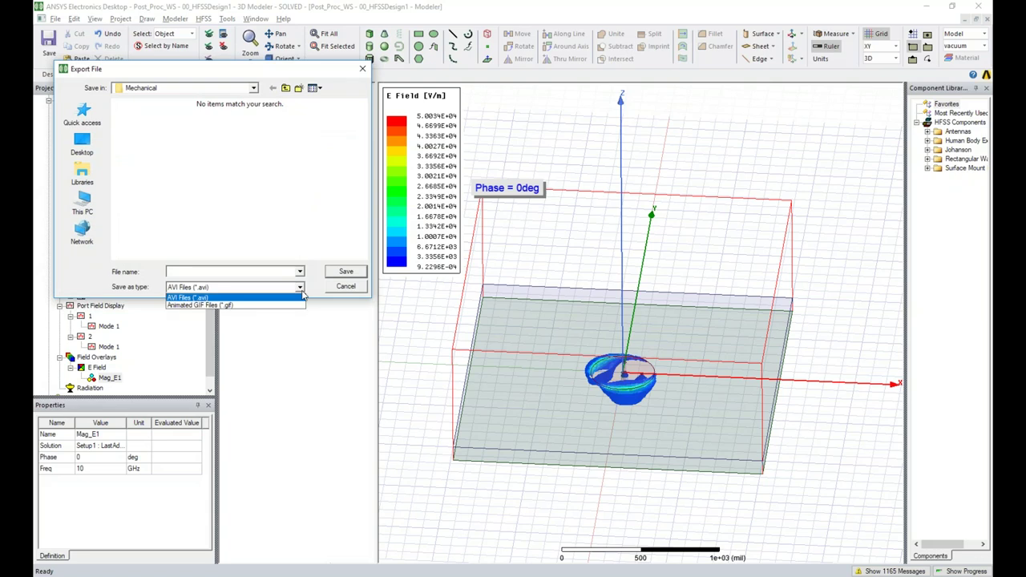
click(351, 296)
Cancel the AVI export, adjust speed, and close Animation1 to return to the static Mag_E1 plot
click(346, 287)
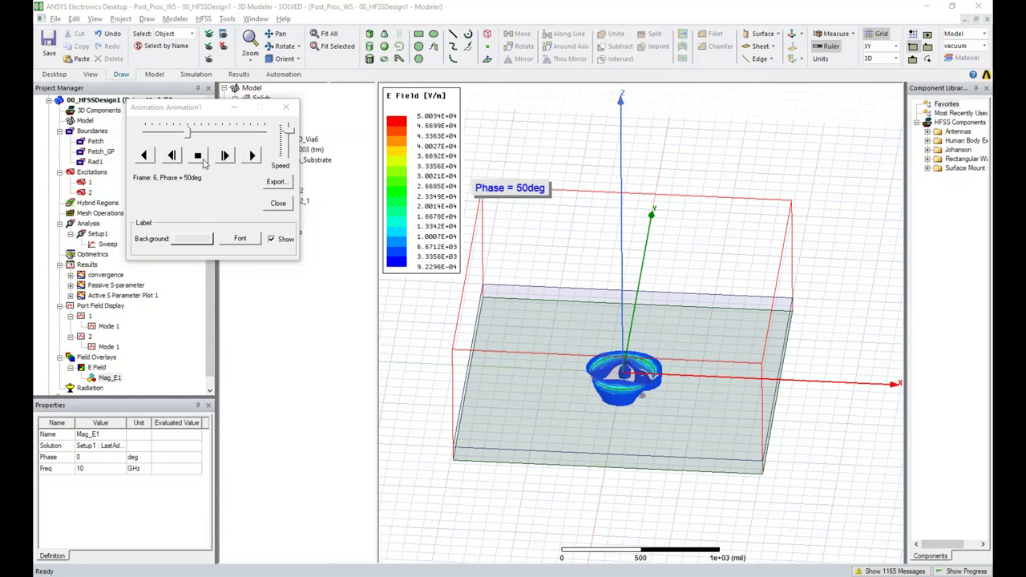
drag(291, 136, 289, 148)
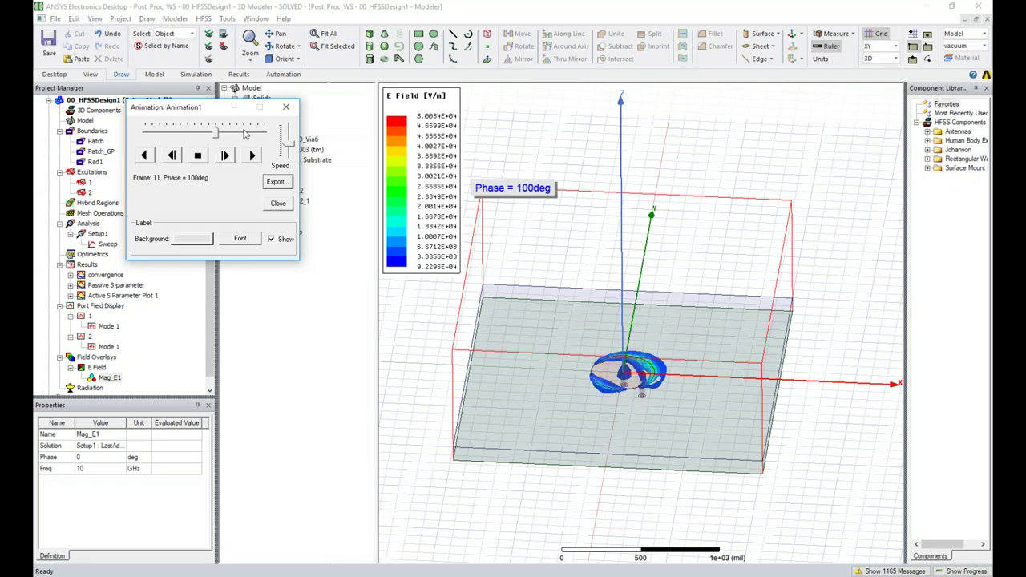
click(286, 107)
click(523, 131)
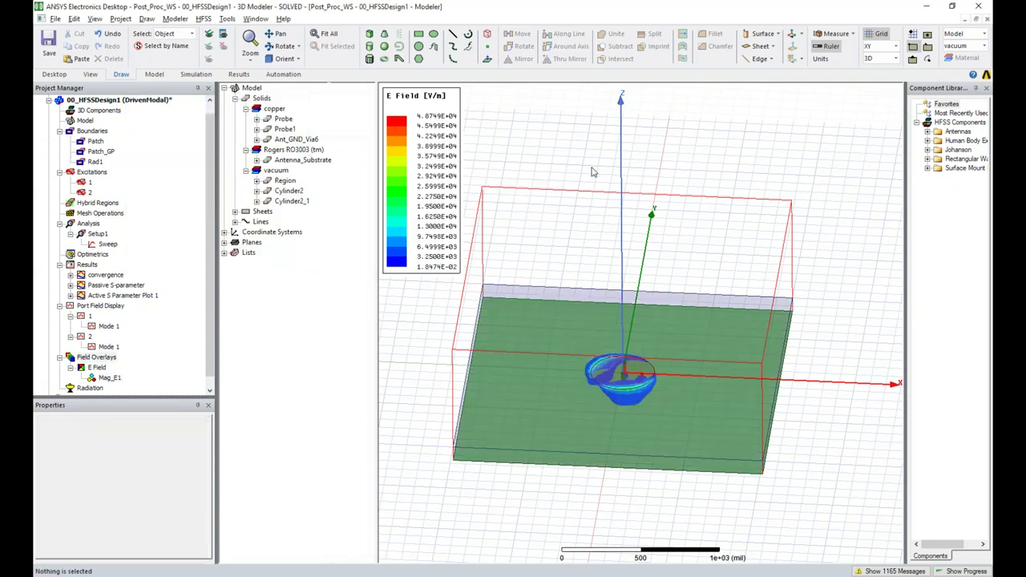
Select the E Field overlay and open its legend's colour map settings
click(109, 377)
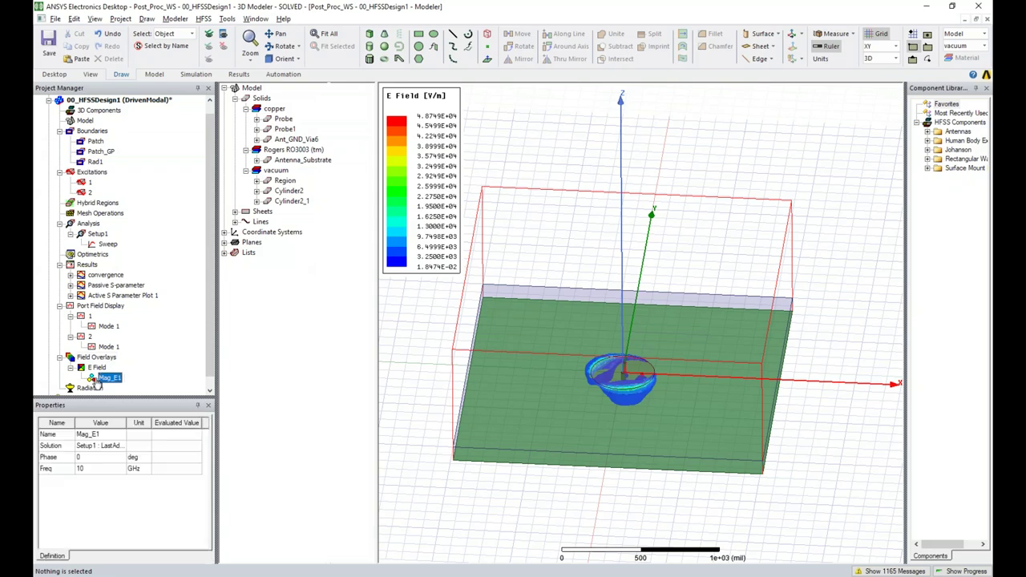
click(98, 368)
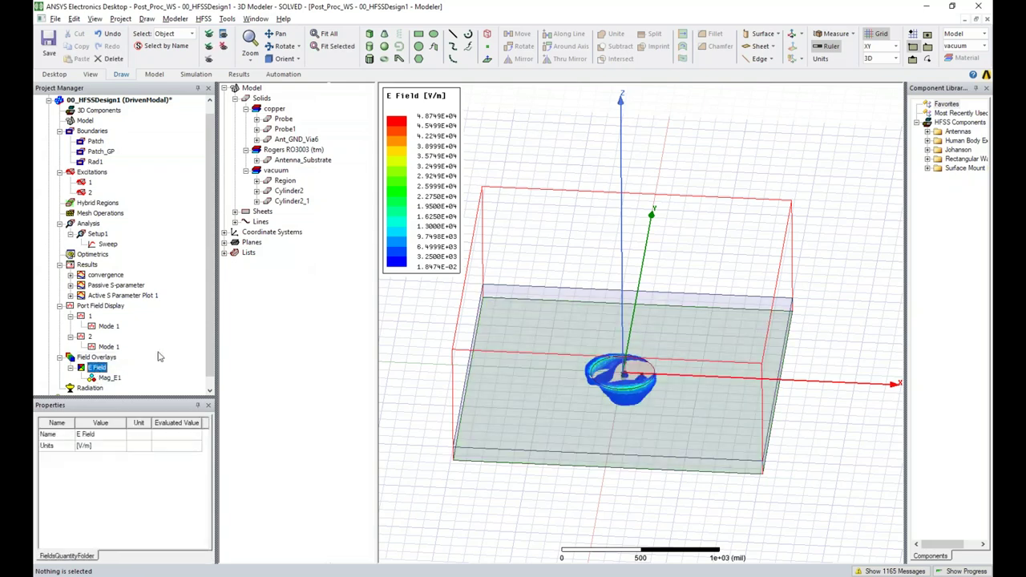
click(112, 378)
click(98, 369)
click(109, 378)
click(98, 369)
double_click(429, 170)
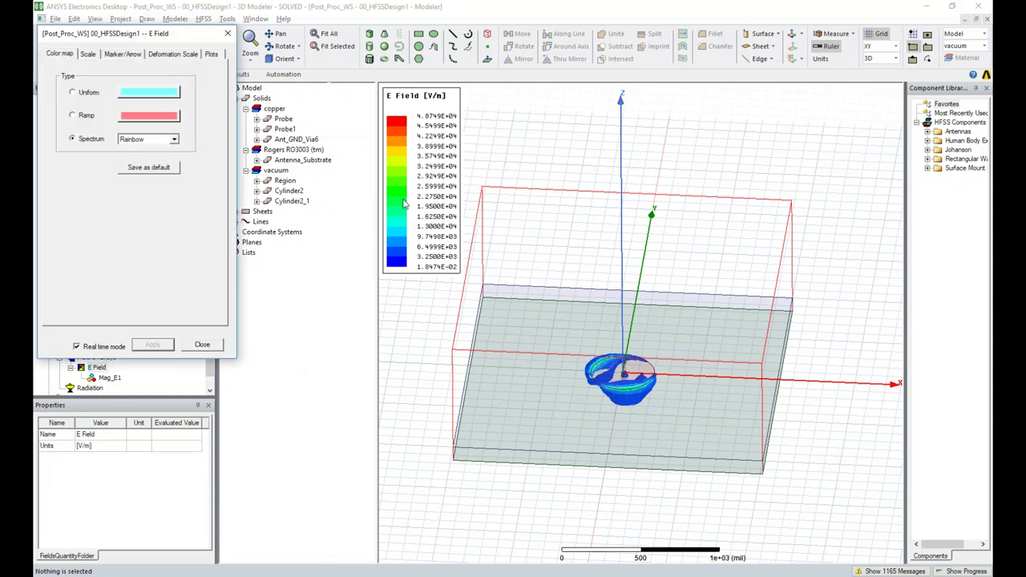
drag(152, 40, 290, 165)
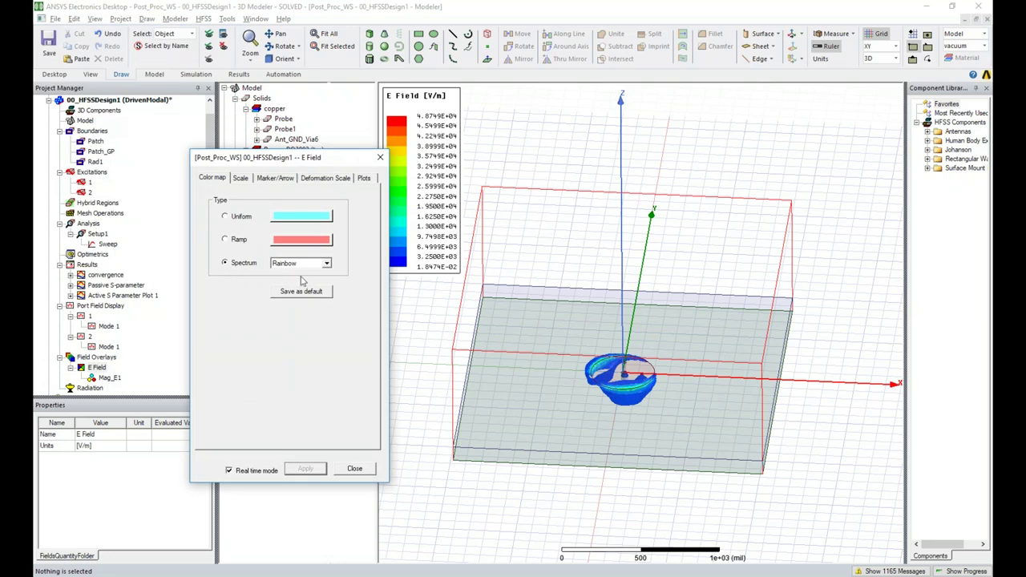
Try the Temperature, Magenta and Gray spectra, then return to Rainbow
click(327, 264)
click(327, 265)
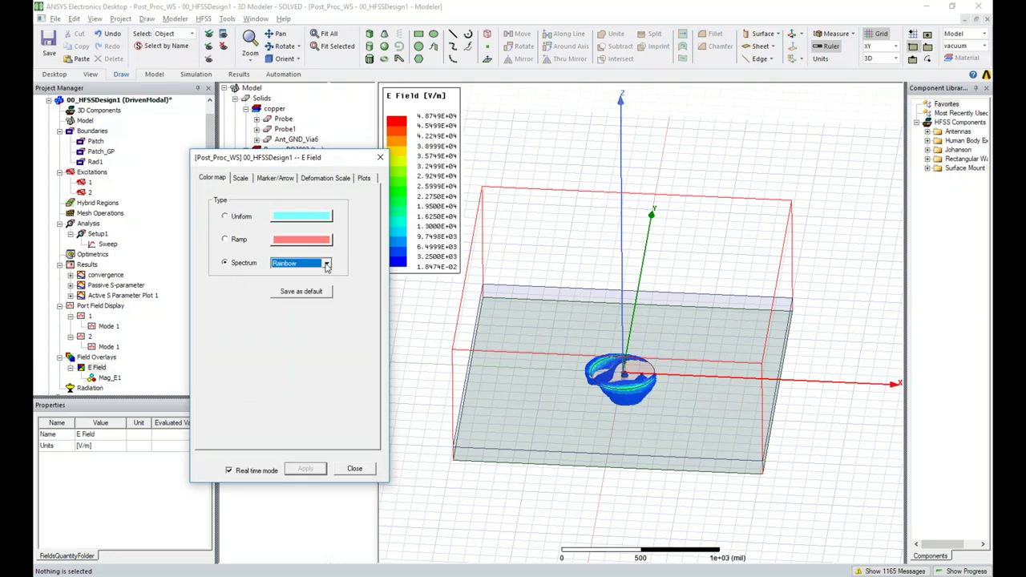
click(326, 265)
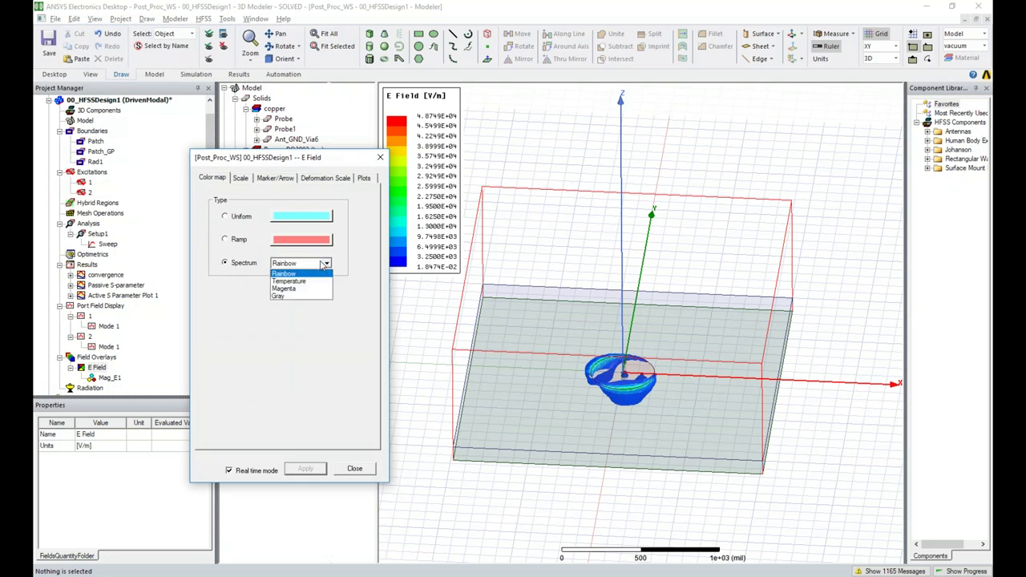
click(285, 281)
click(313, 264)
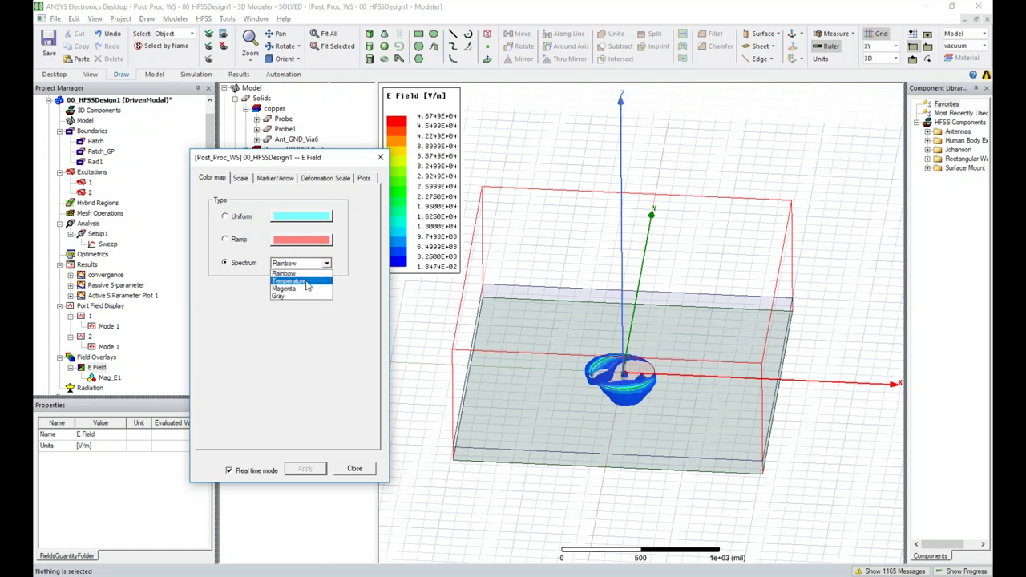
click(308, 283)
drag(307, 166, 275, 171)
click(270, 269)
click(264, 293)
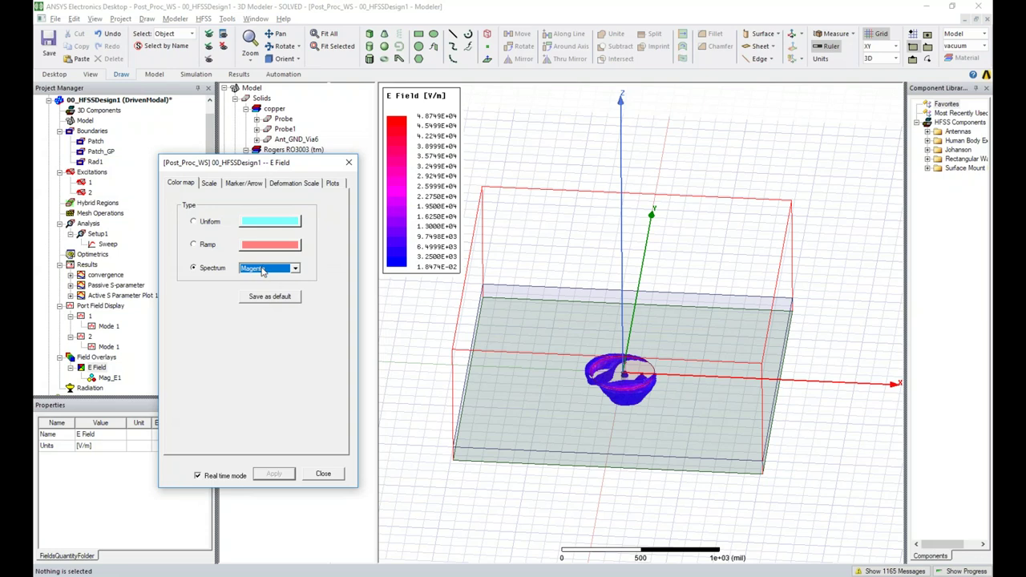
click(262, 272)
click(258, 303)
click(279, 269)
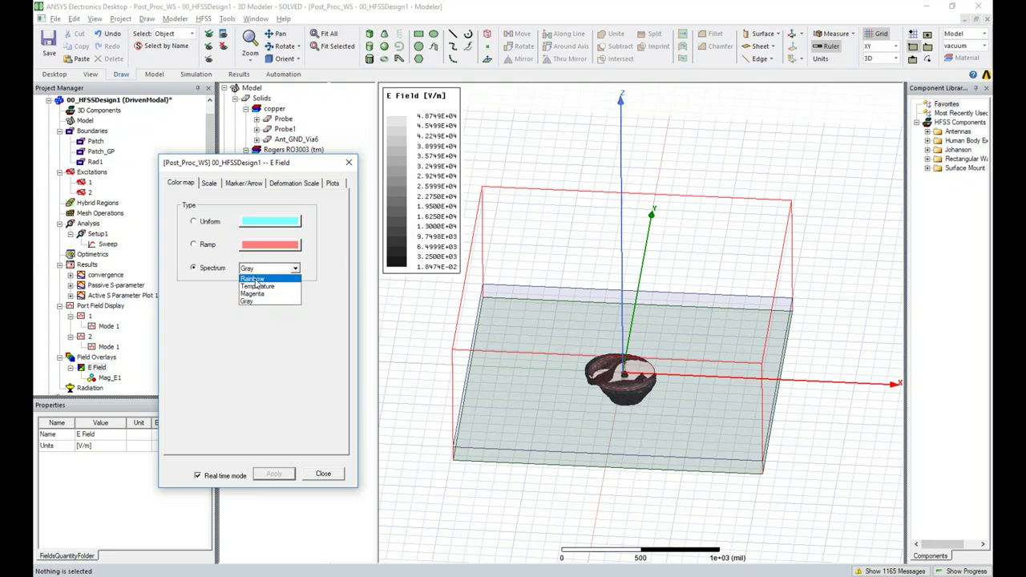
click(254, 280)
Try Uniform and red Ramp colouring, then settle on the Spectrum (Rainbow) colour map
click(205, 224)
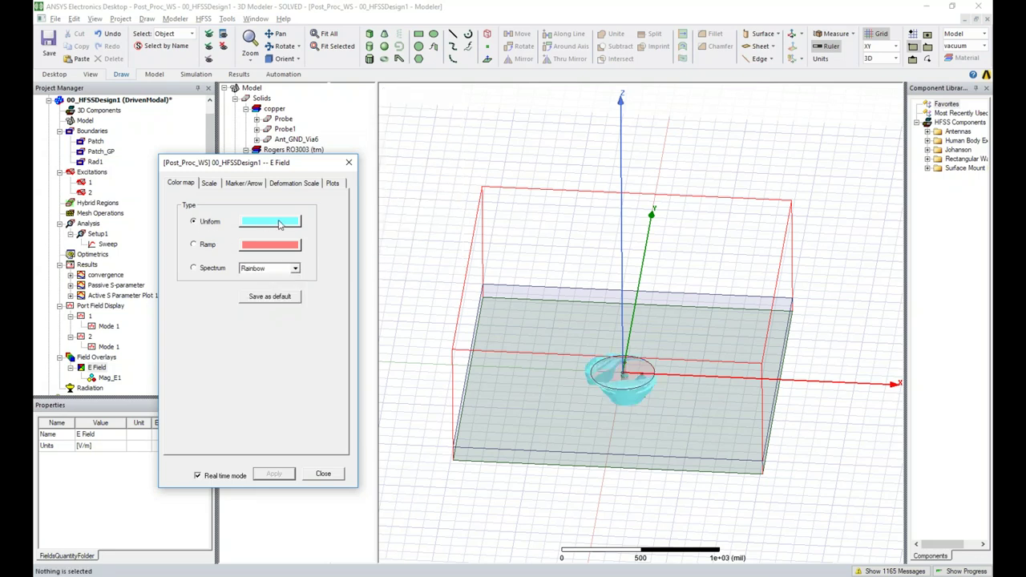
click(270, 222)
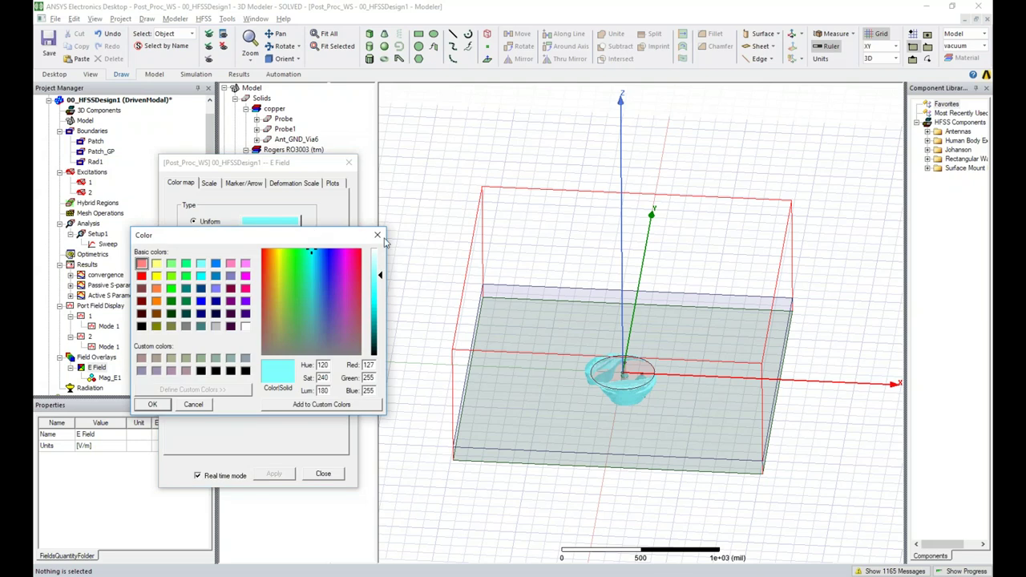
click(377, 235)
click(207, 244)
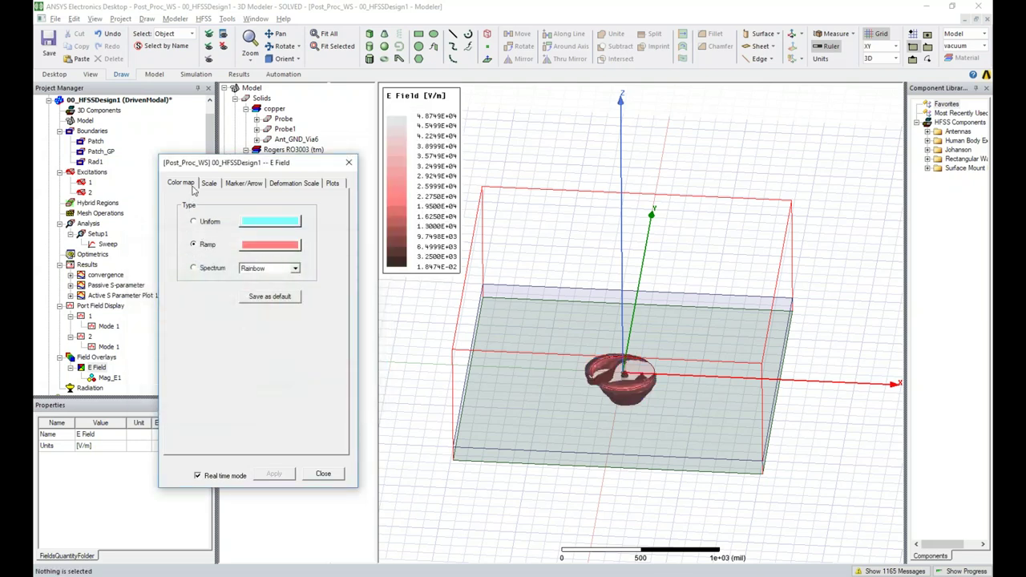
click(194, 267)
click(209, 184)
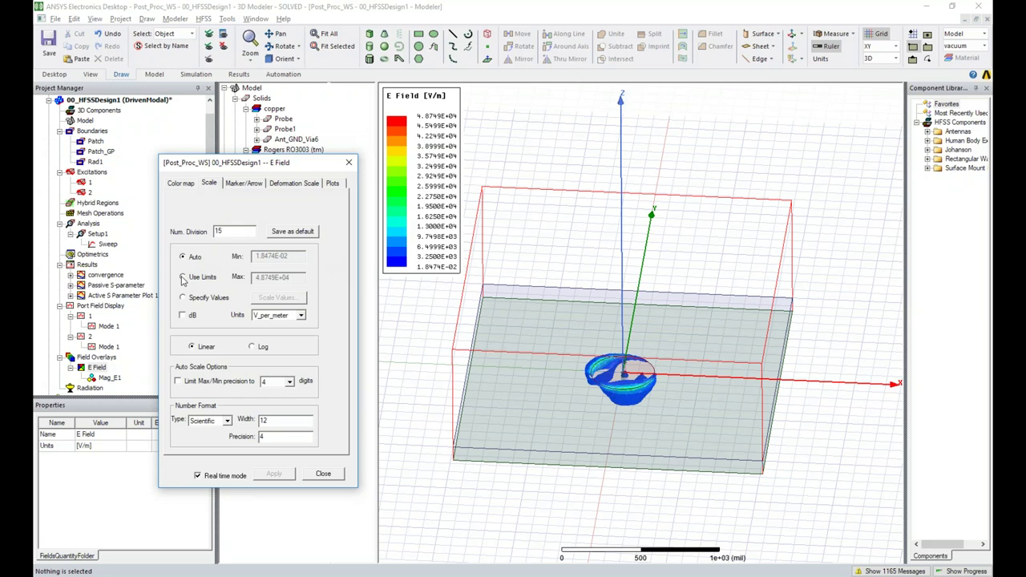
Try Use Limits, Specify Values and dB on the scale, then revert to Auto
click(184, 277)
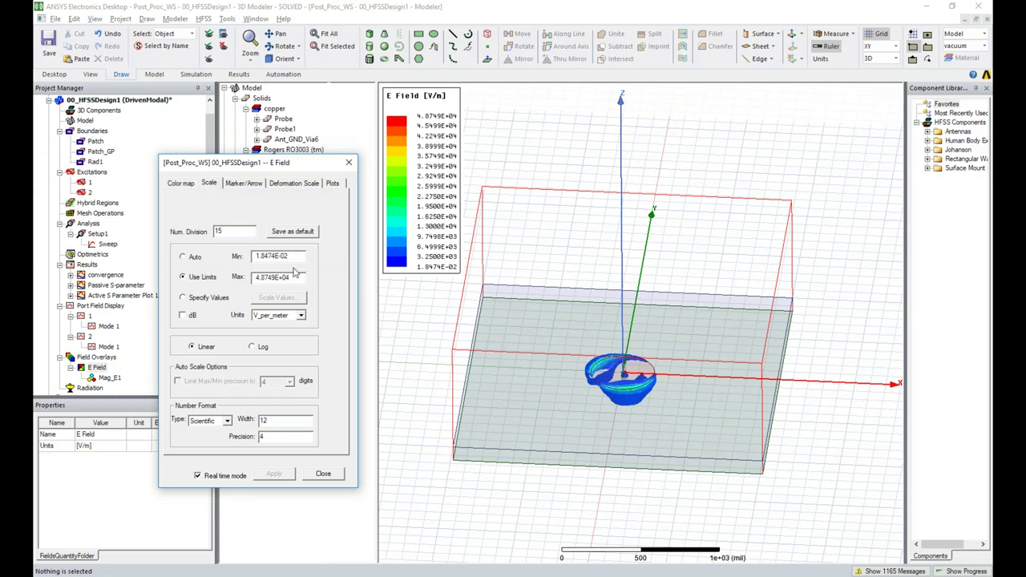
click(189, 297)
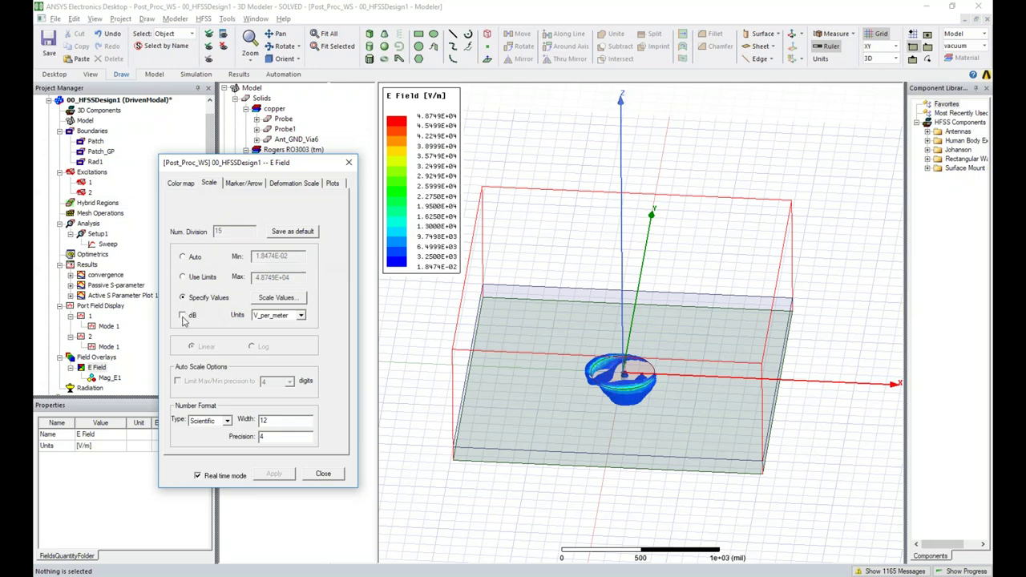
click(182, 316)
click(183, 316)
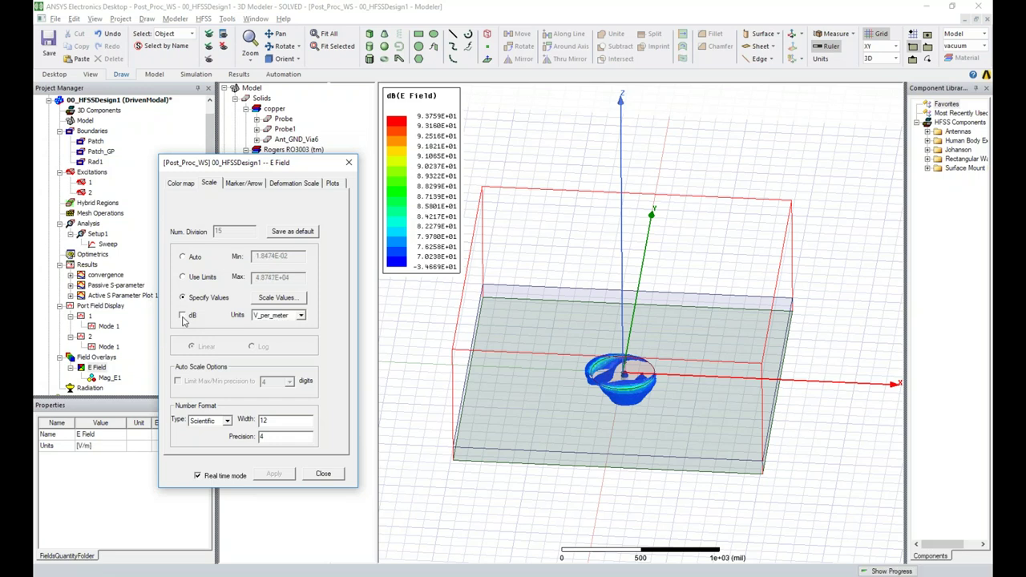
click(194, 258)
Browse the Marker/Arrow and Deformation tabs, then set the scale to Specify Values
click(241, 183)
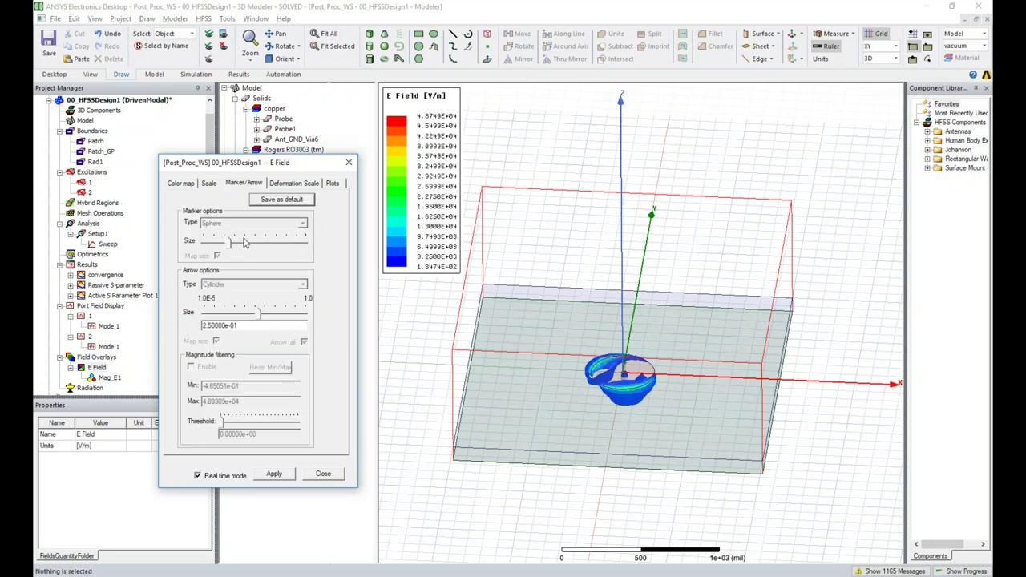
click(284, 186)
click(255, 186)
click(182, 183)
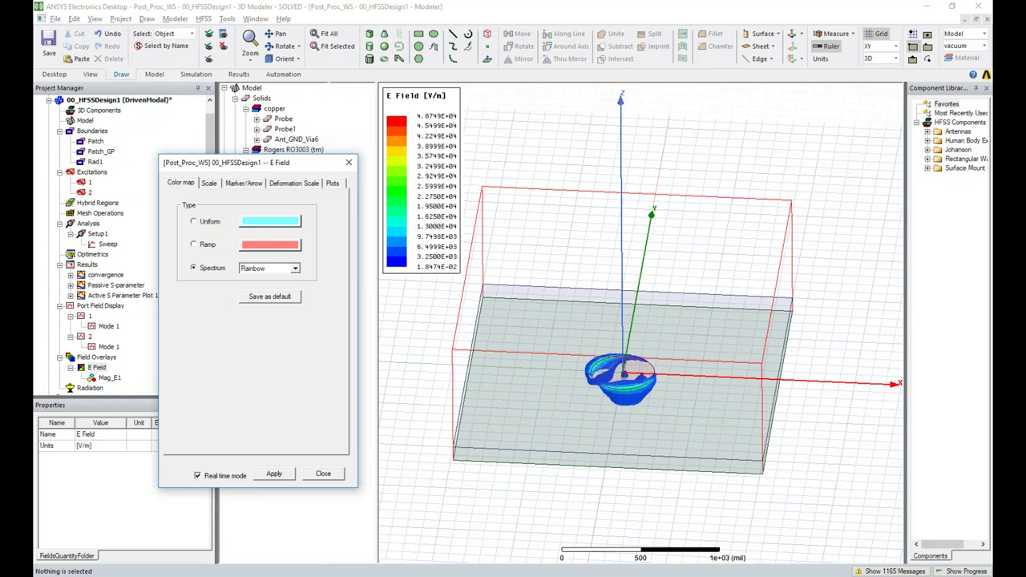
click(211, 182)
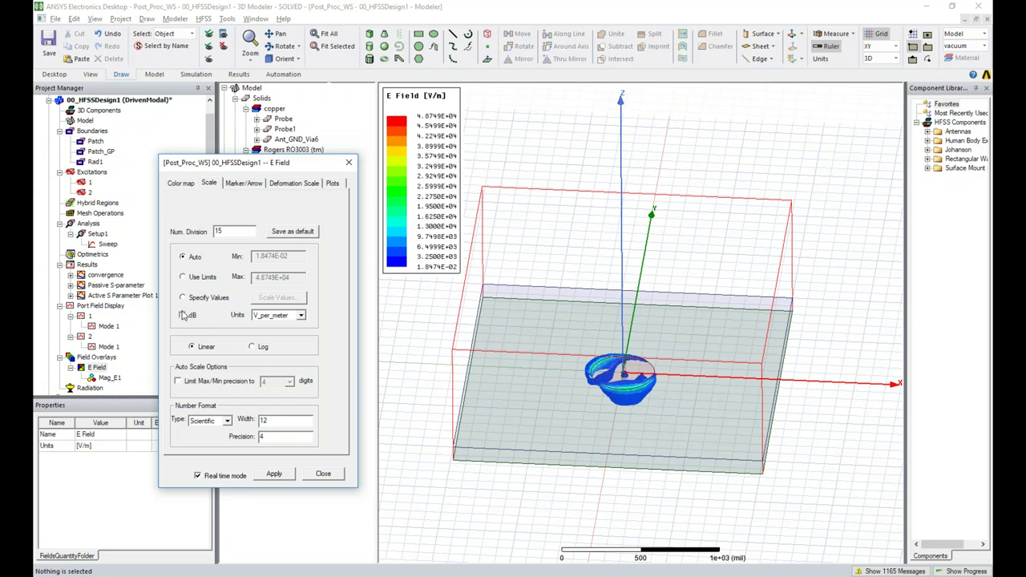
click(184, 298)
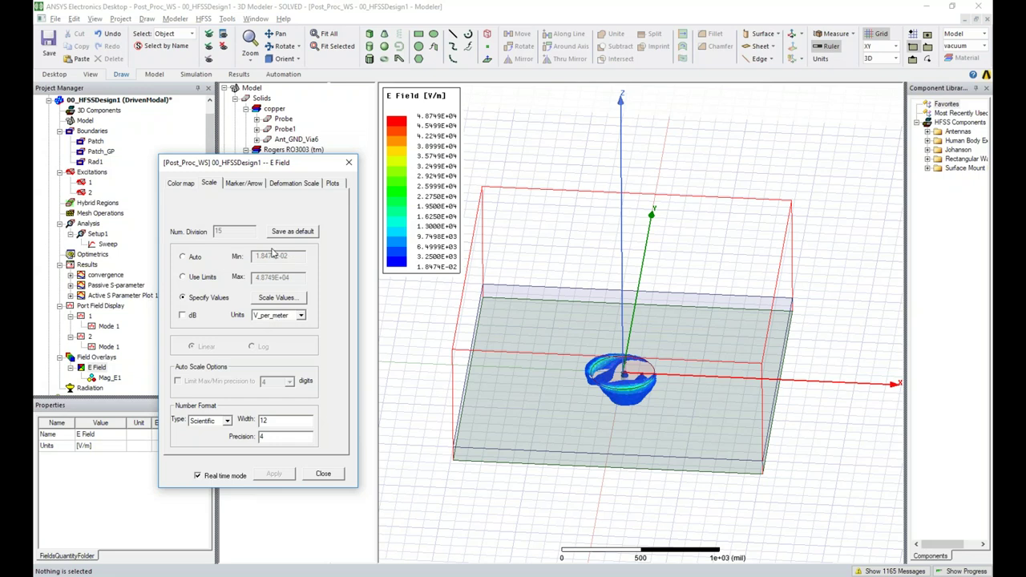
Try dB and Specify Values on the scale, then return to Auto in plain V/m
drag(255, 168, 252, 151)
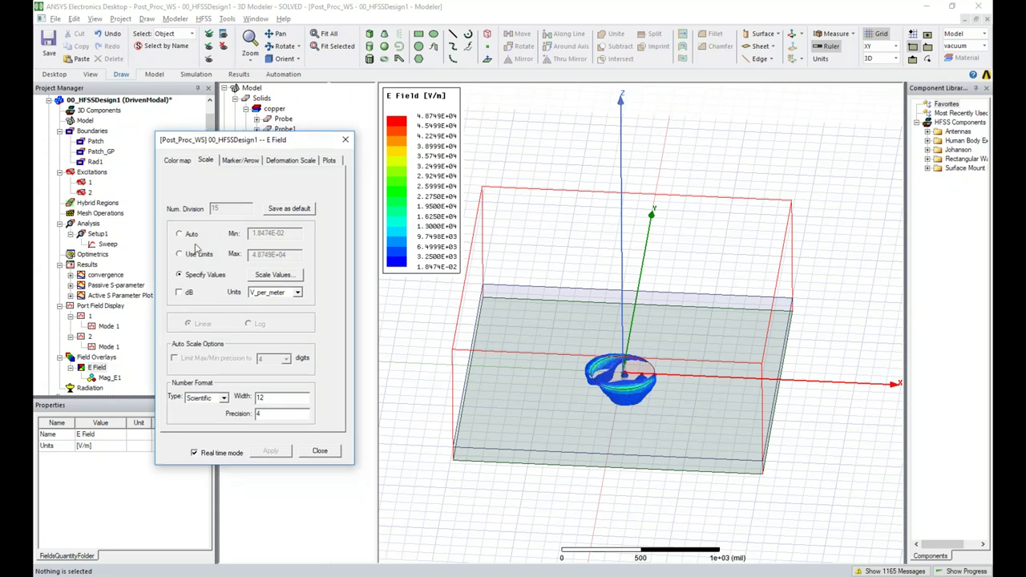
click(178, 160)
click(203, 161)
click(180, 293)
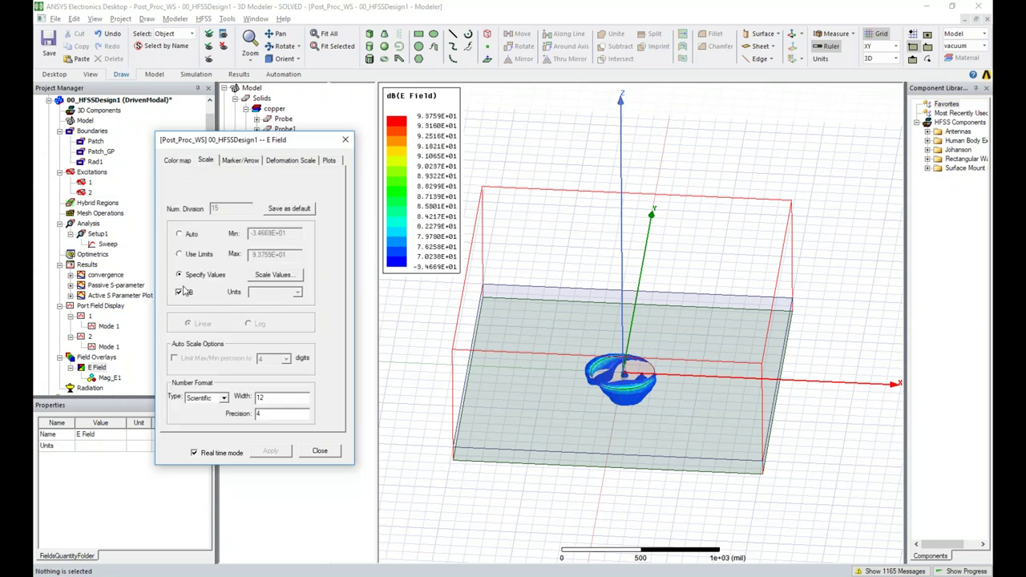
click(188, 236)
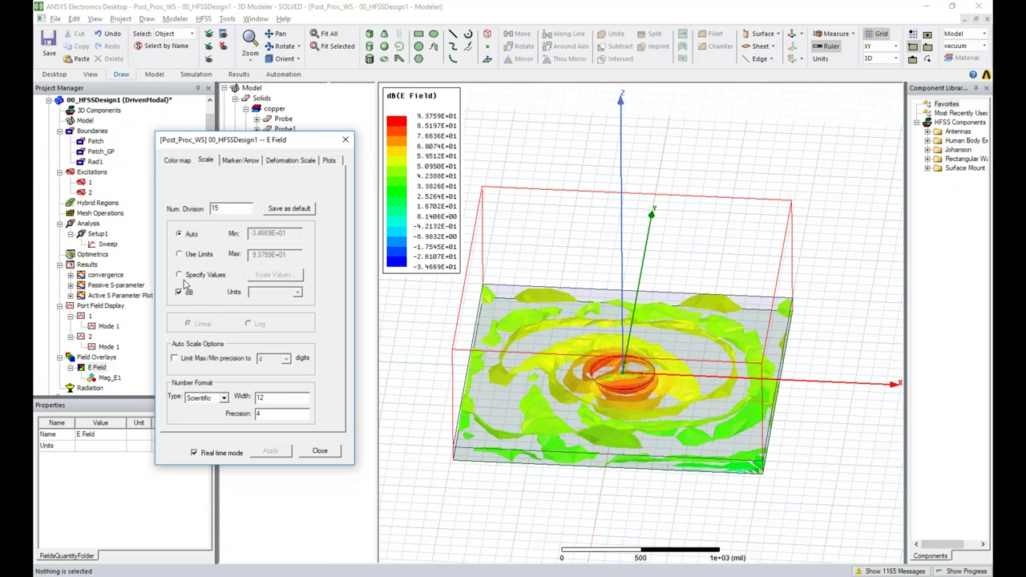
click(180, 255)
click(185, 275)
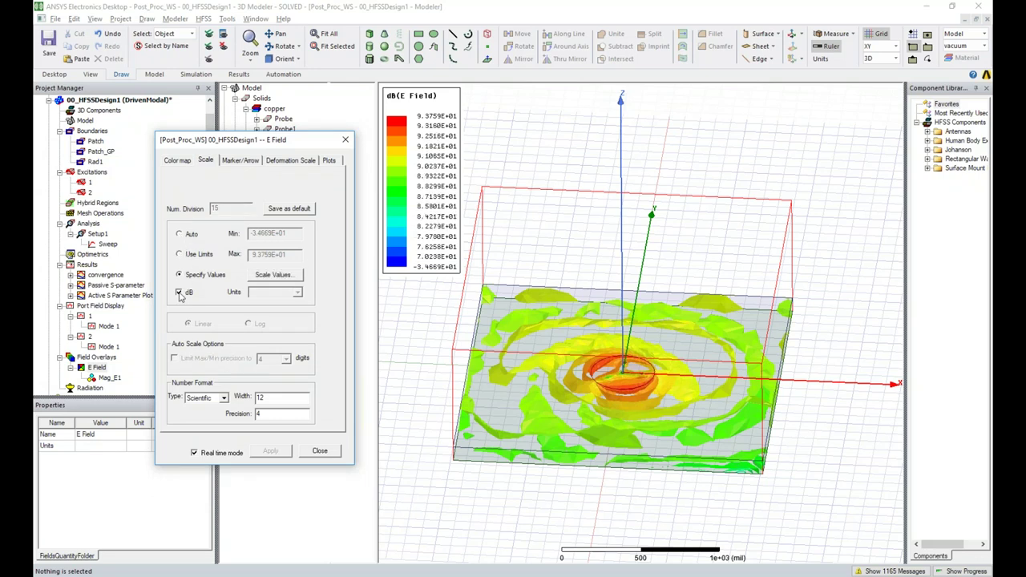
click(186, 234)
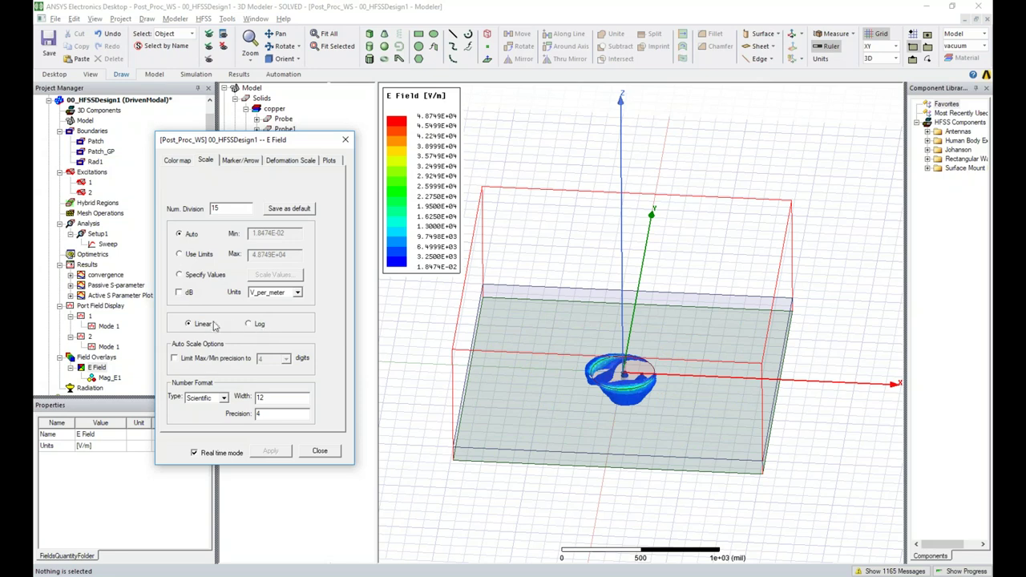
Switch the legend to Log scale with max/min precision limited to 2 digits
click(249, 324)
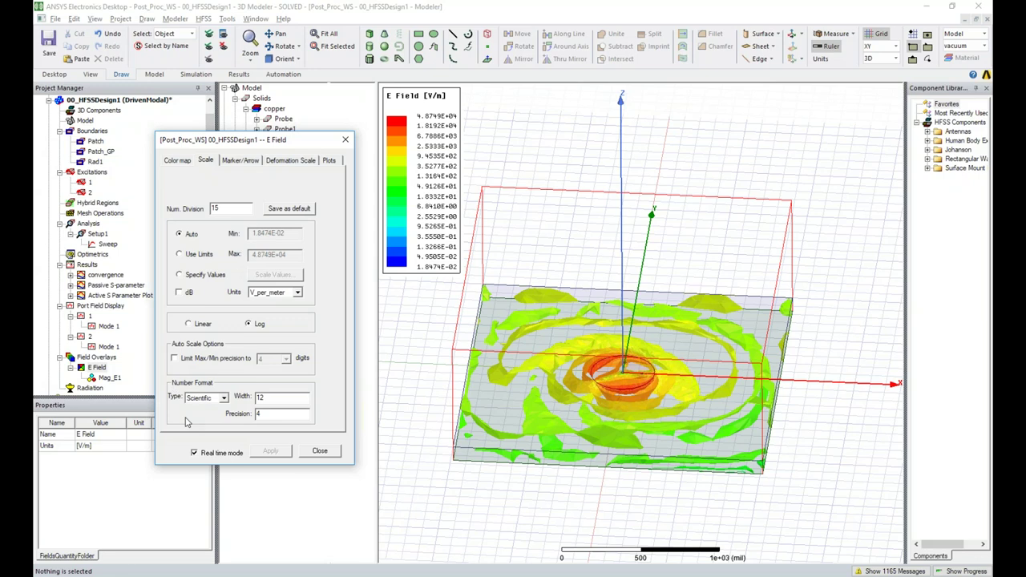
click(197, 361)
click(285, 359)
click(275, 381)
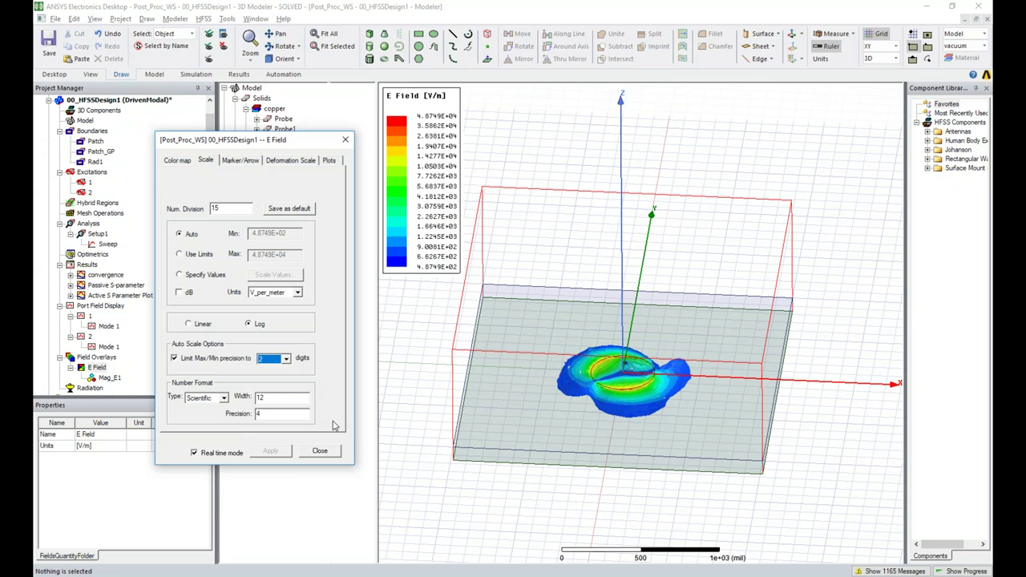
alt+double_click(727, 422)
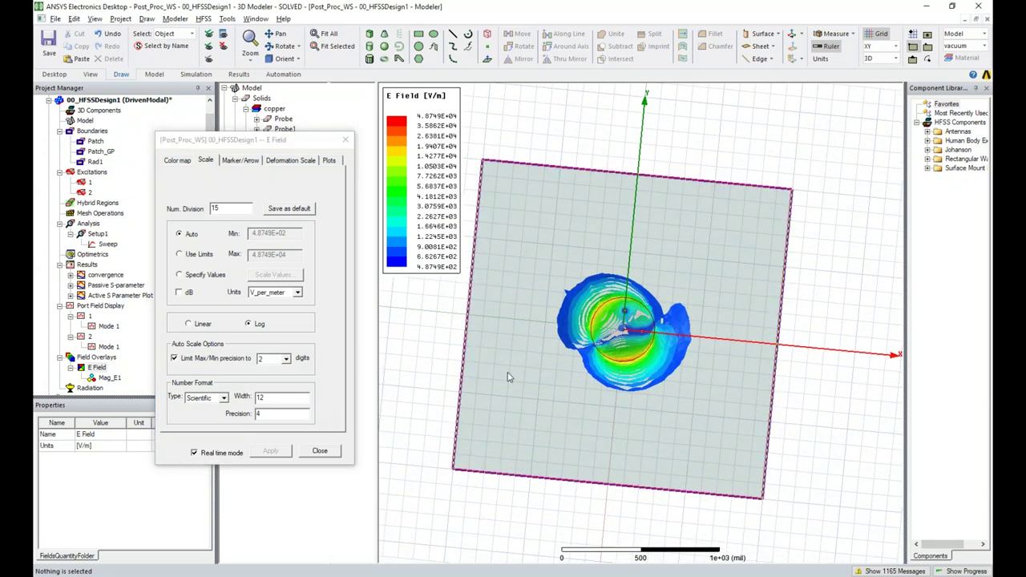
Close the E Field settings and orbit to an oblique view of the log-scale rainbow overlay
click(345, 140)
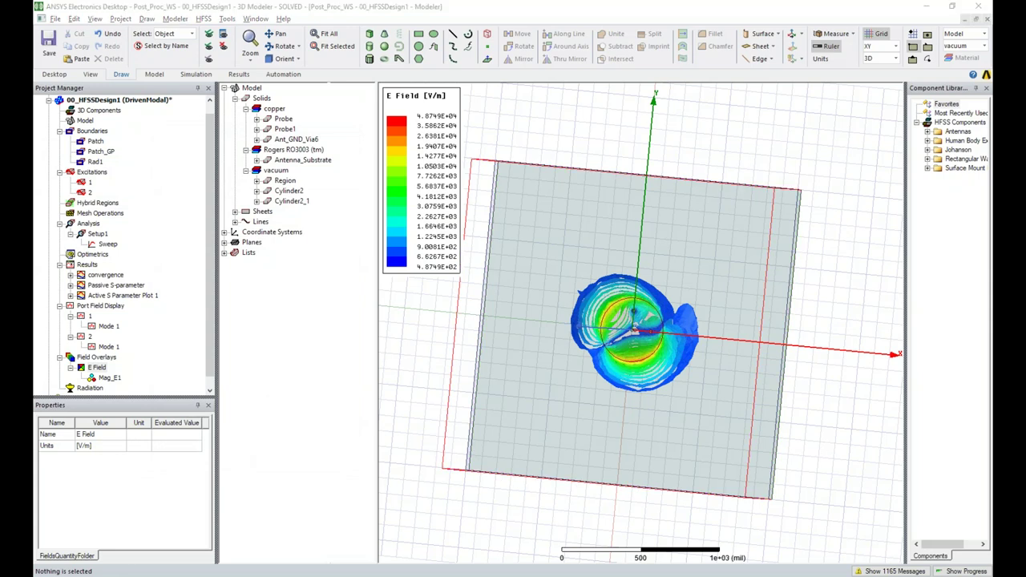
alt+drag(415, 336, 602, 242)
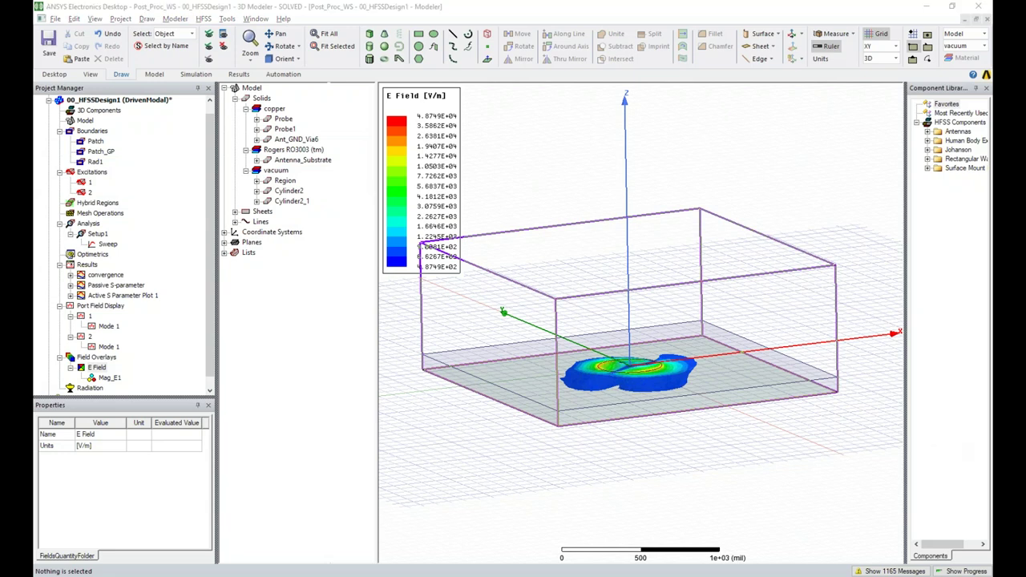
click(591, 182)
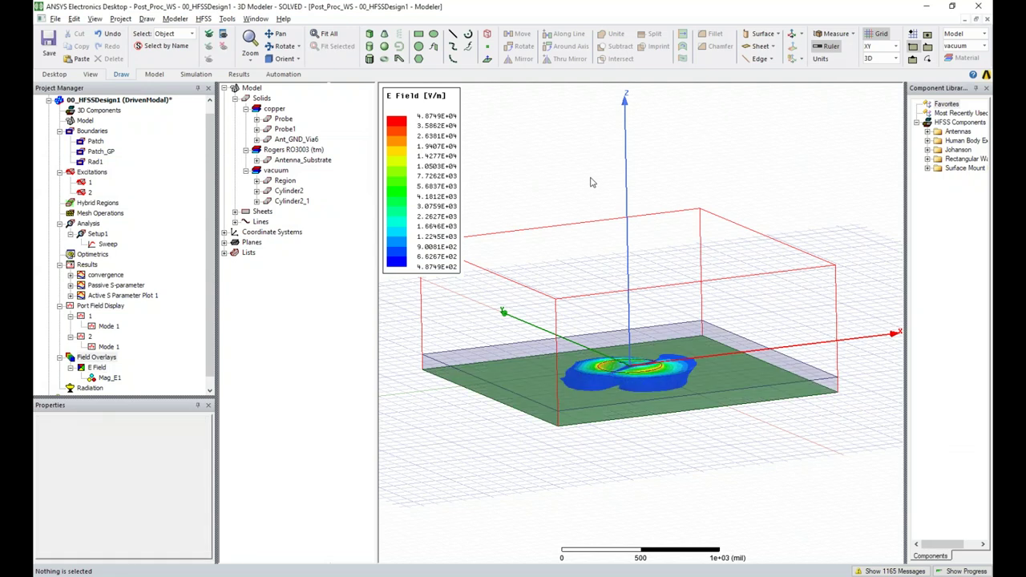
Launch Notepad via Windows search, type the support e-mail address, and move the window aside
key(super)
text(note)
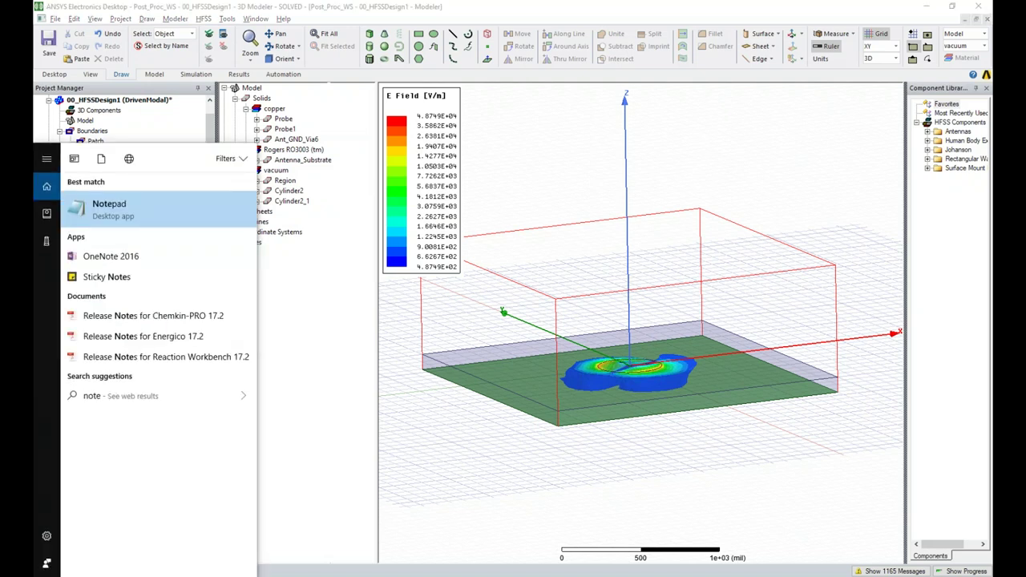
key(Return)
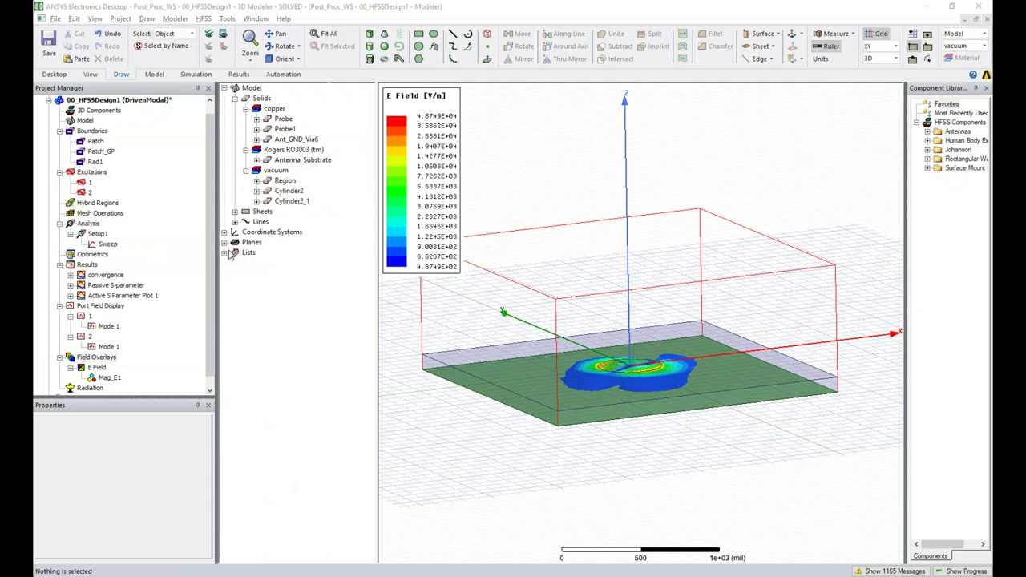
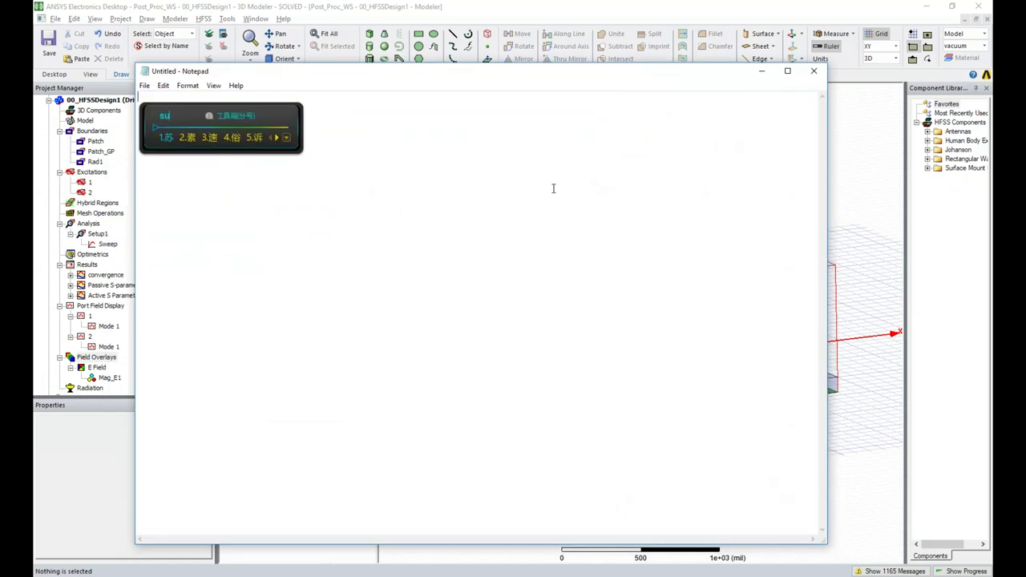
key(shift)
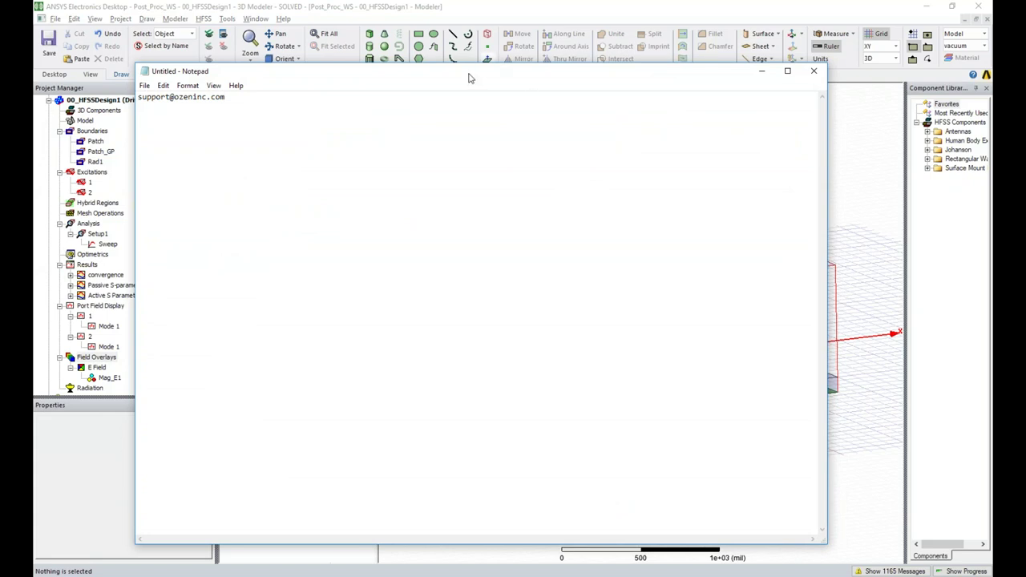
drag(470, 75, 759, 219)
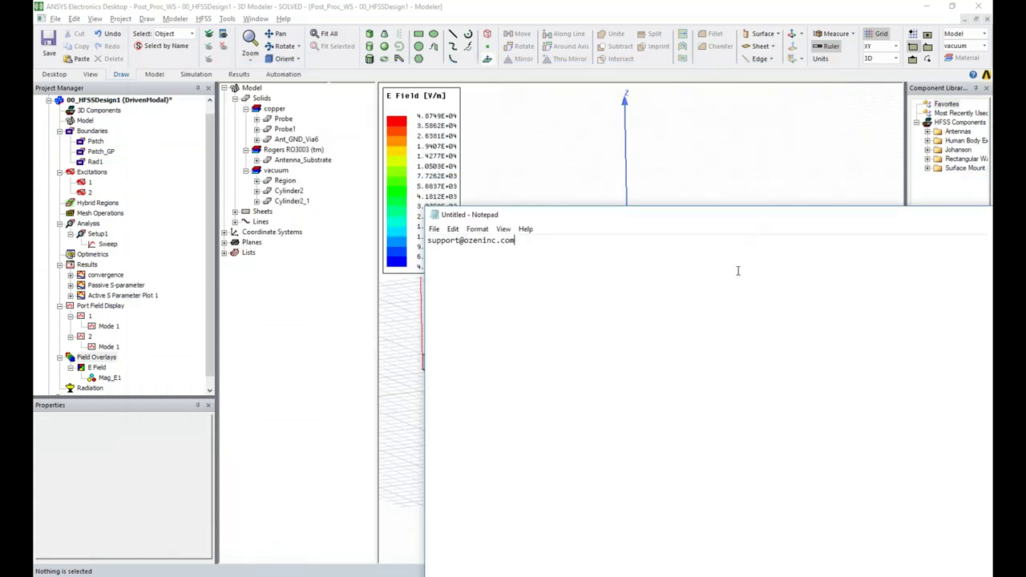